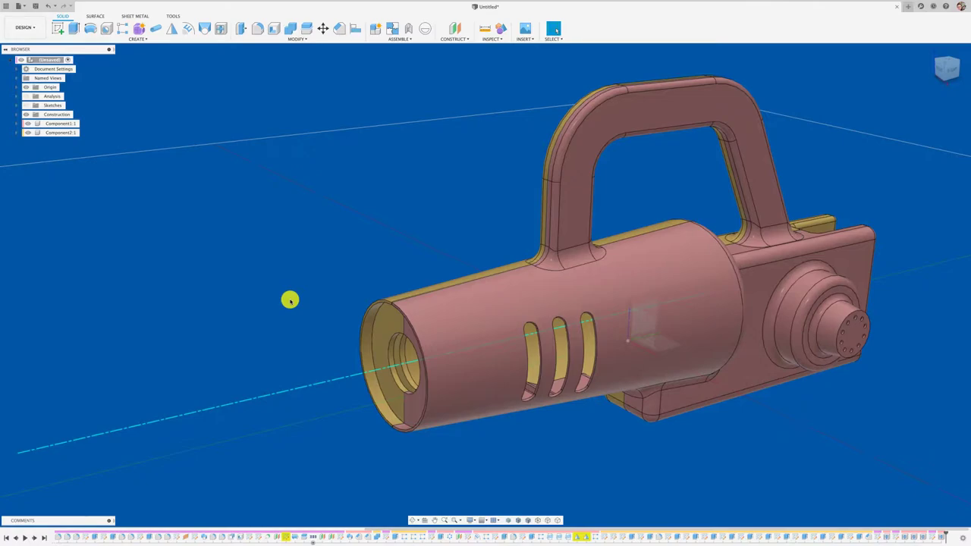
Hide Component1, then orbit and zoom toward the nozzle to inspect the housing interior.
{"action": "left_click", "coordinate": [466, 327]}
{"action": "left_click", "coordinate": [28, 124]}
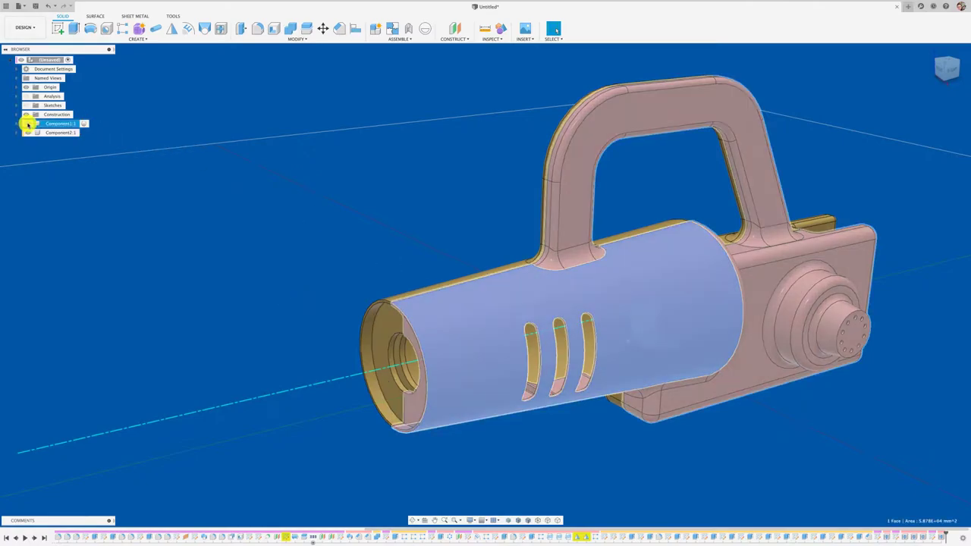
{"action": "key", "text": "v"}
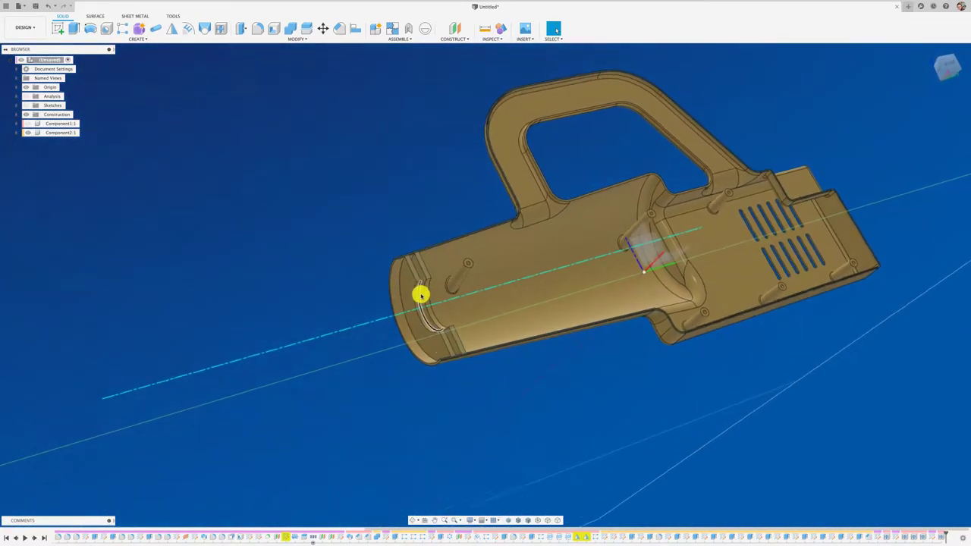
{"action": "middle_click_drag", "start_coordinate": [421, 281], "coordinate": [406, 311], "text": "shift"}
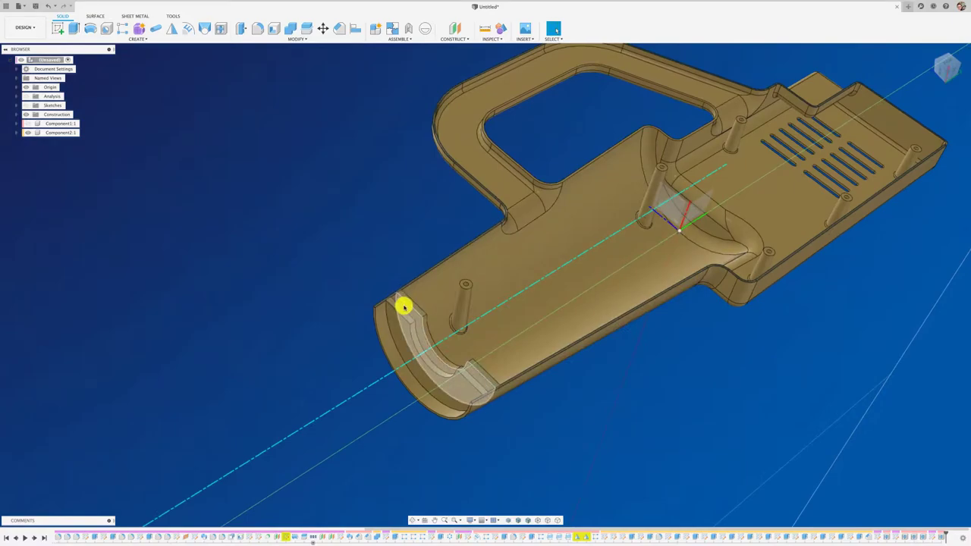
{"action": "mouse_move", "coordinate": [444, 364]}
{"action": "middle_mouse_down", "text": "shift"}
{"action": "mouse_move", "coordinate": [444, 341]}
{"action": "mouse_move", "coordinate": [292, 304]}
{"action": "mouse_move", "coordinate": [190, 193]}
{"action": "mouse_move", "coordinate": [180, 154]}
{"action": "mouse_move", "coordinate": [209, 117]}
{"action": "middle_mouse_up", "text": "shift"}
{"action": "scroll", "coordinate": [444, 341], "scroll_direction": "up", "scroll_amount": 3}
{"action": "scroll", "coordinate": [443, 343], "scroll_direction": "up", "scroll_amount": 2}
{"action": "scroll", "coordinate": [440, 341], "scroll_direction": "down", "scroll_amount": 3}
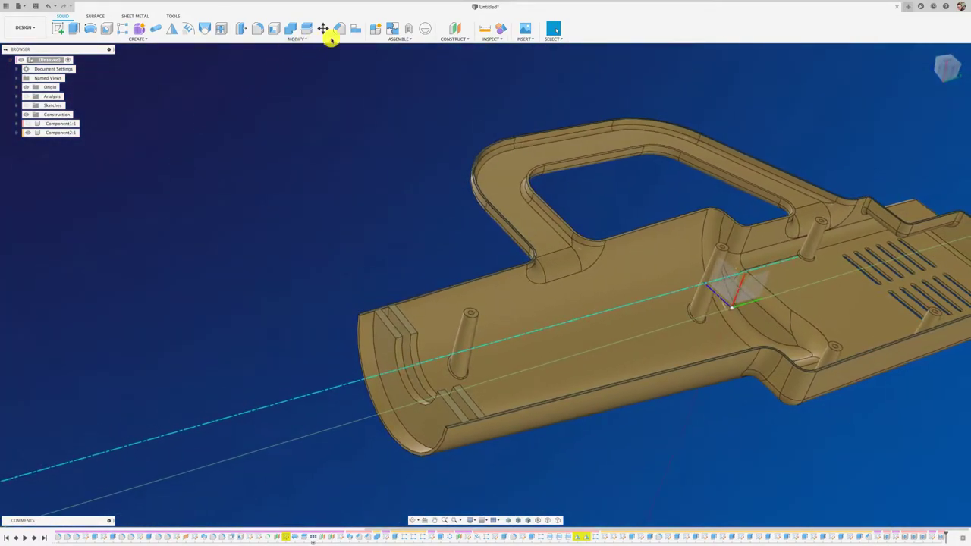
Create a new component and name it ROTOR.
{"action": "left_click", "coordinate": [375, 30]}
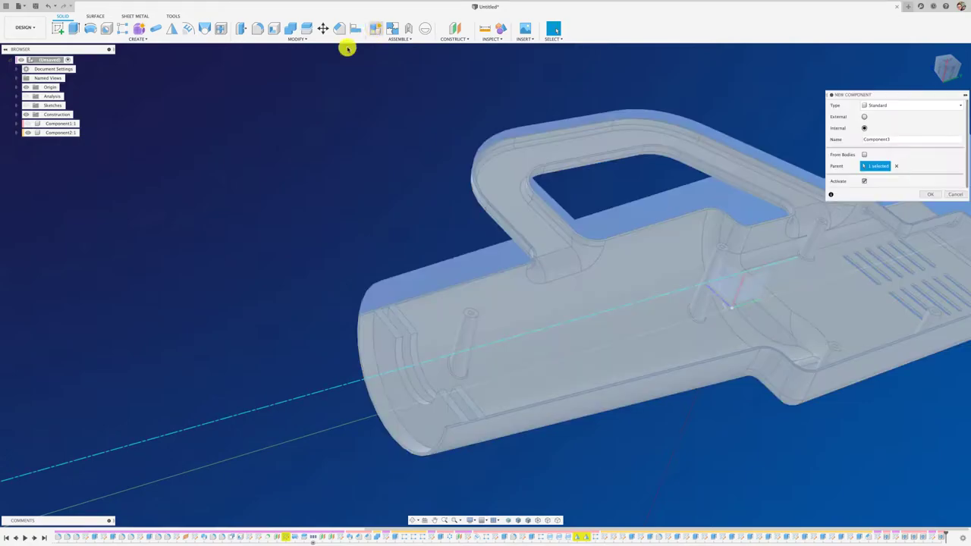
{"action": "double_click", "coordinate": [910, 139]}
{"action": "type", "text": "ROTOR"}
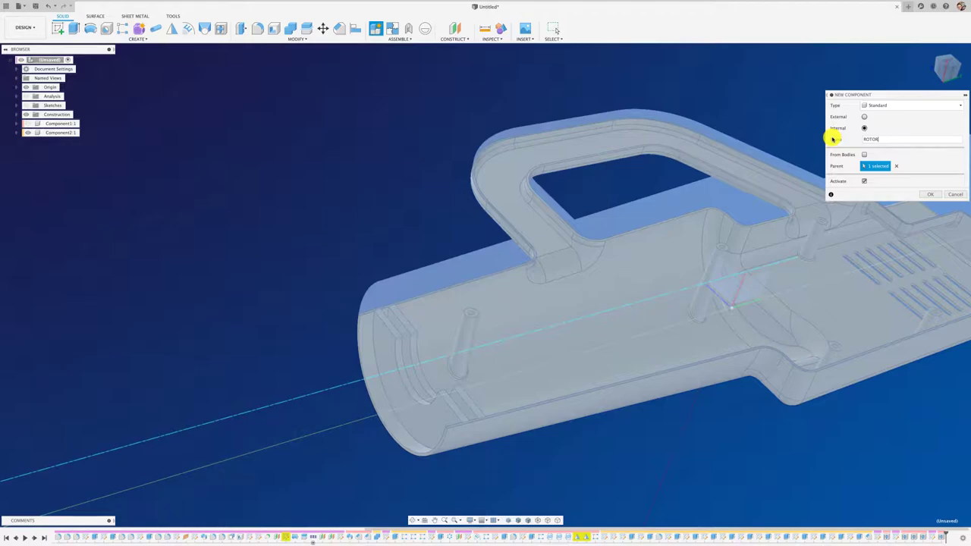
{"action": "left_click", "coordinate": [923, 195]}
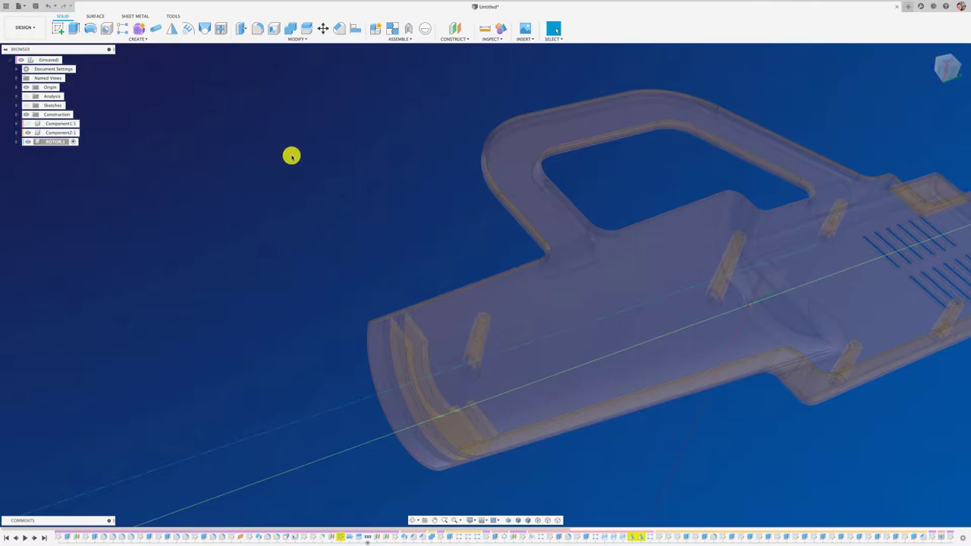
Turn the view straight on to the housing and zoom in toward the nozzle.
{"action": "left_click", "coordinate": [57, 28]}
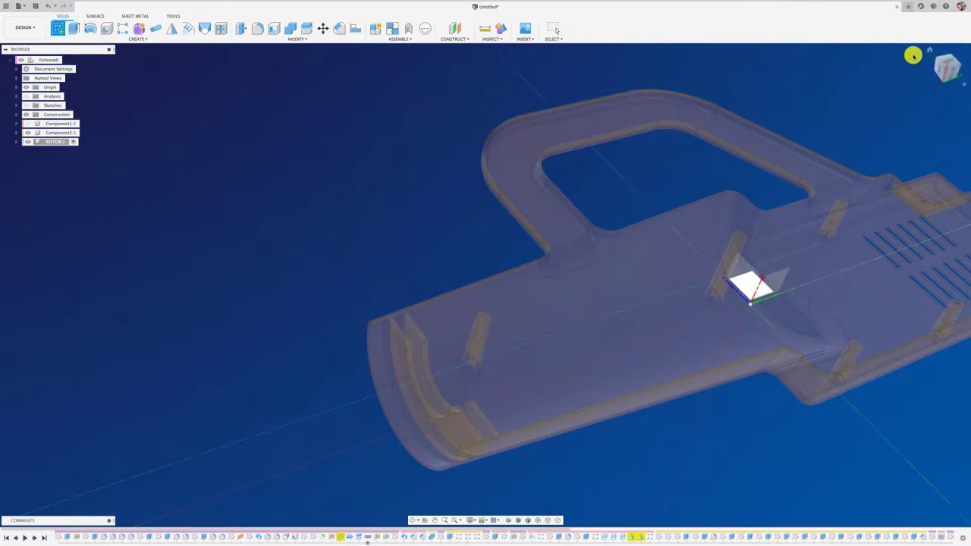
{"action": "left_click", "coordinate": [945, 59]}
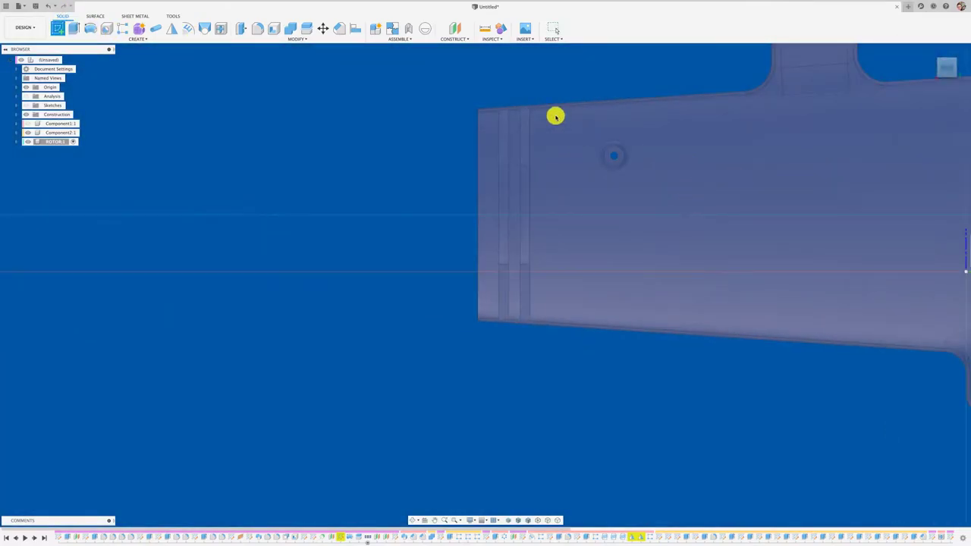
{"action": "scroll", "coordinate": [555, 116], "scroll_direction": "up", "scroll_amount": 5}
{"action": "scroll", "coordinate": [501, 119], "scroll_direction": "up", "scroll_amount": 2}
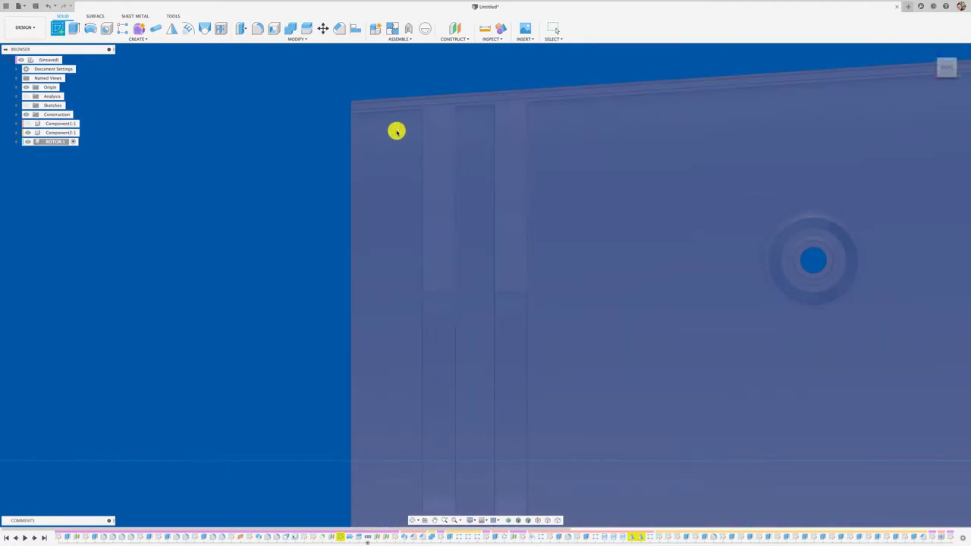
Start a ROTOR sketch on the housing side plane and project the narrow slot face into it.
{"action": "left_click", "coordinate": [61, 29]}
{"action": "left_click", "coordinate": [319, 116]}
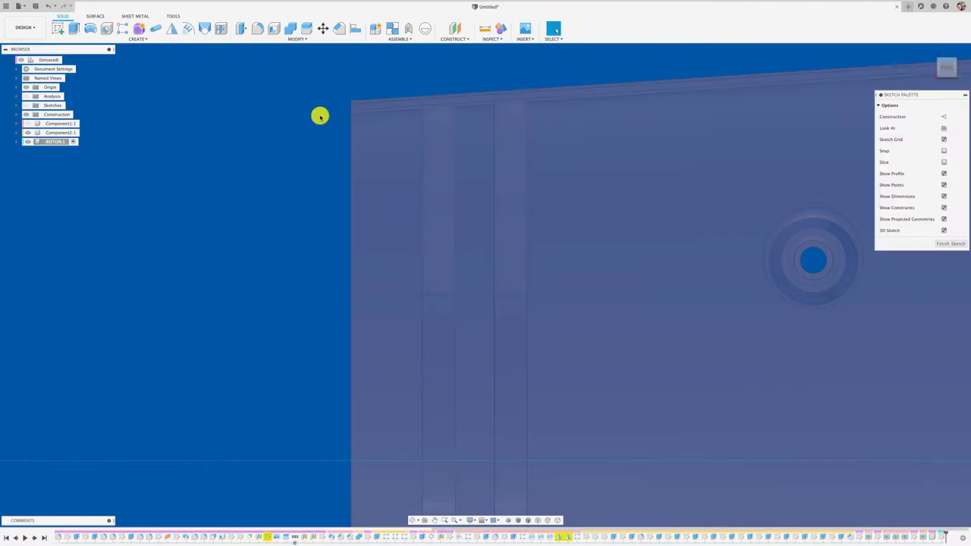
{"action": "key", "text": "p"}
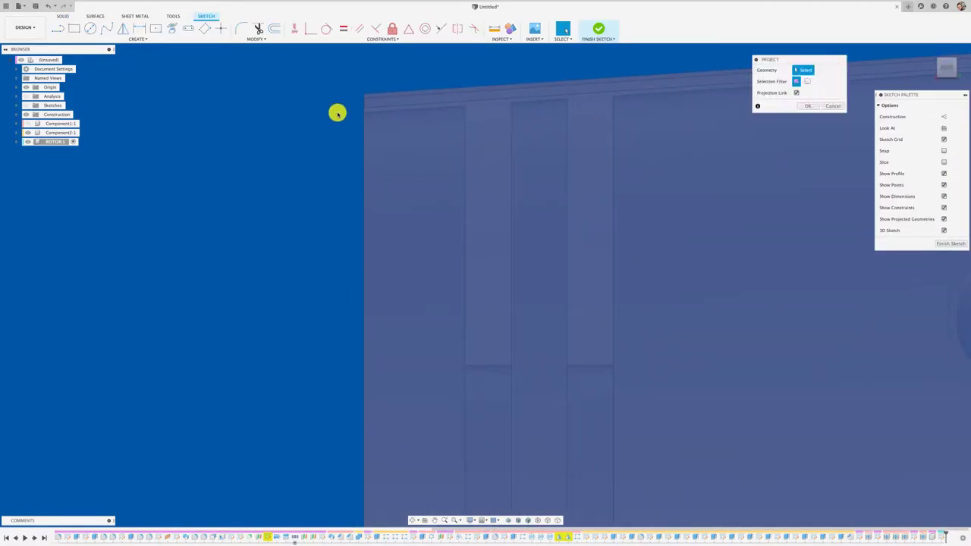
{"action": "left_click", "coordinate": [540, 105]}
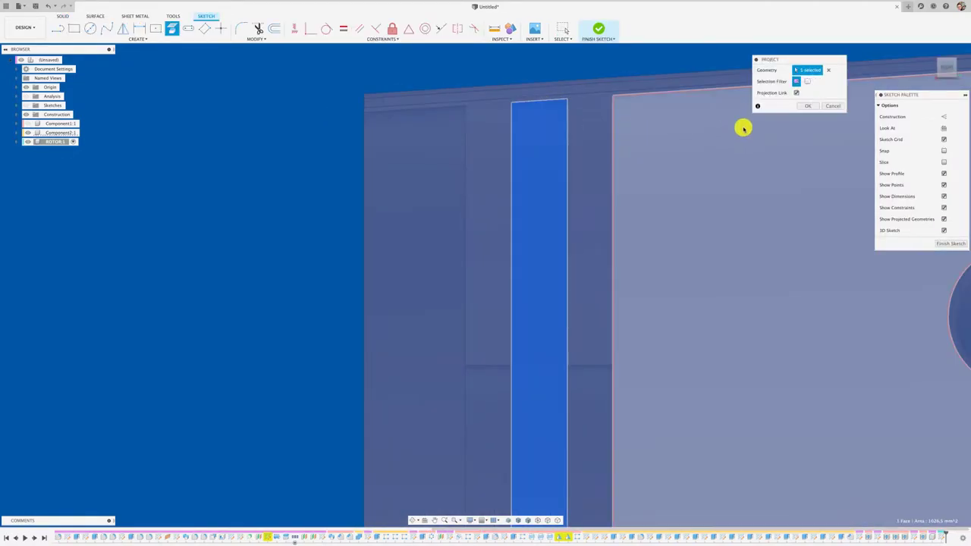
{"action": "key", "text": "Return"}
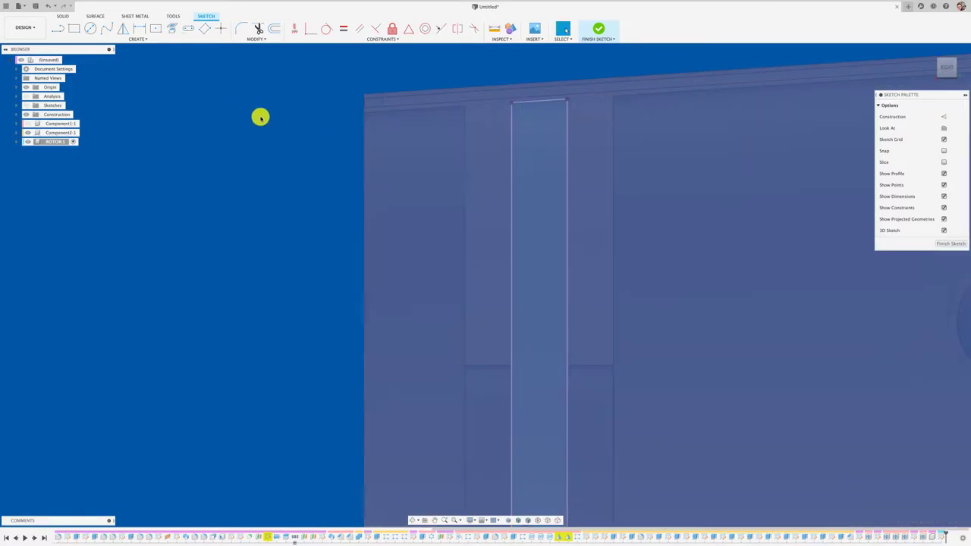
{"action": "scroll", "coordinate": [255, 119], "scroll_direction": "down", "scroll_amount": 1}
Draw a 6.0 mm line across the slot and constrain it perpendicular to the slot edge.
{"action": "left_click", "coordinate": [59, 31]}
{"action": "scroll", "coordinate": [332, 224], "scroll_direction": "down", "scroll_amount": 1}
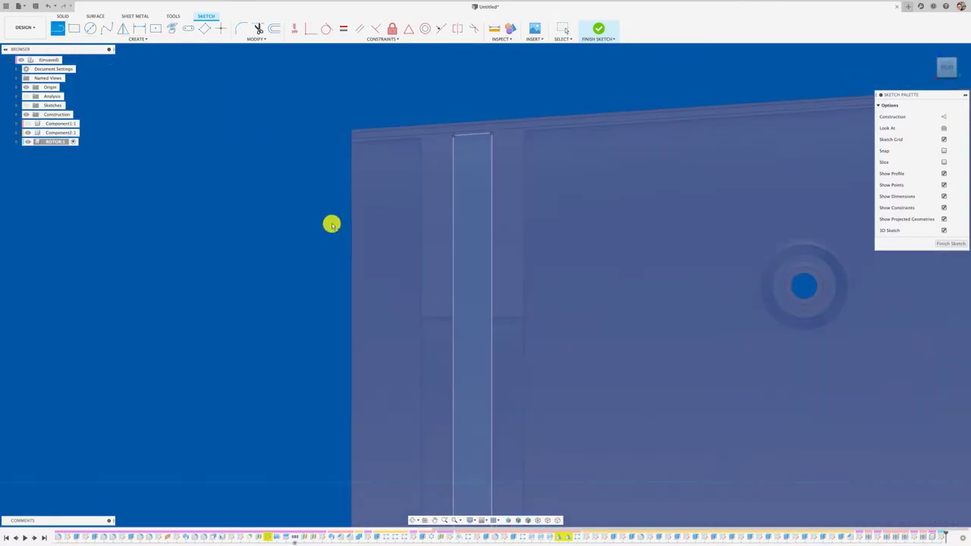
{"action": "scroll", "coordinate": [332, 223], "scroll_direction": "down", "scroll_amount": 3}
{"action": "scroll", "coordinate": [331, 224], "scroll_direction": "up", "scroll_amount": 2}
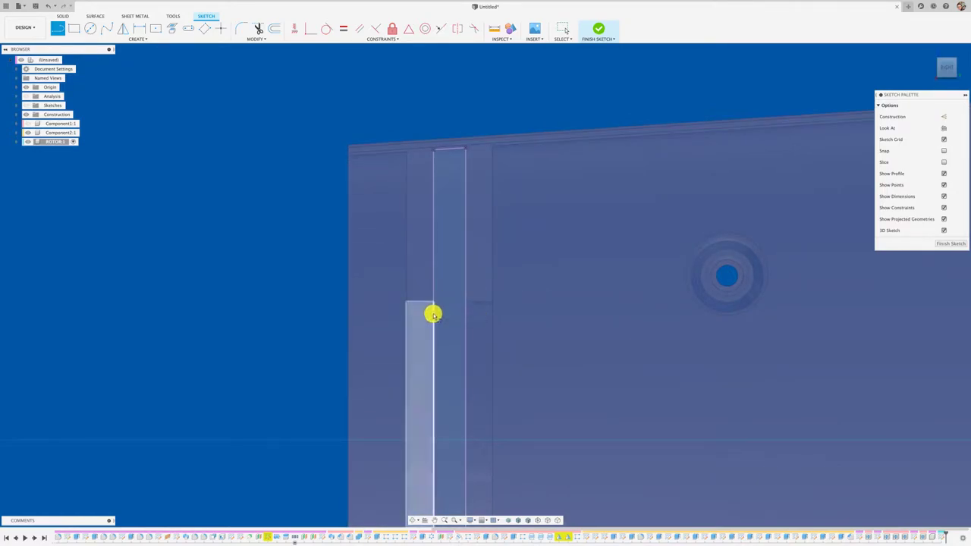
{"action": "left_click", "coordinate": [433, 313]}
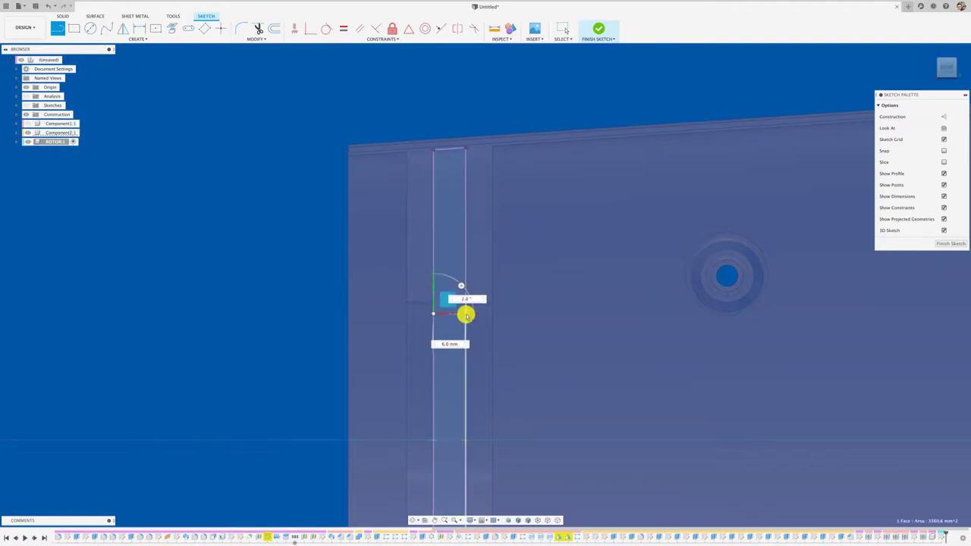
{"action": "left_click", "coordinate": [466, 315]}
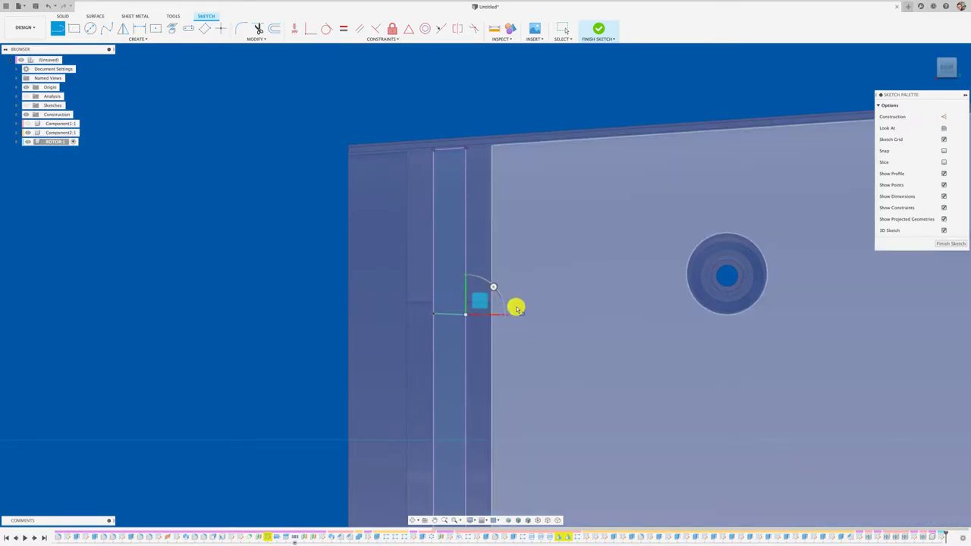
{"action": "key", "text": "Escape"}
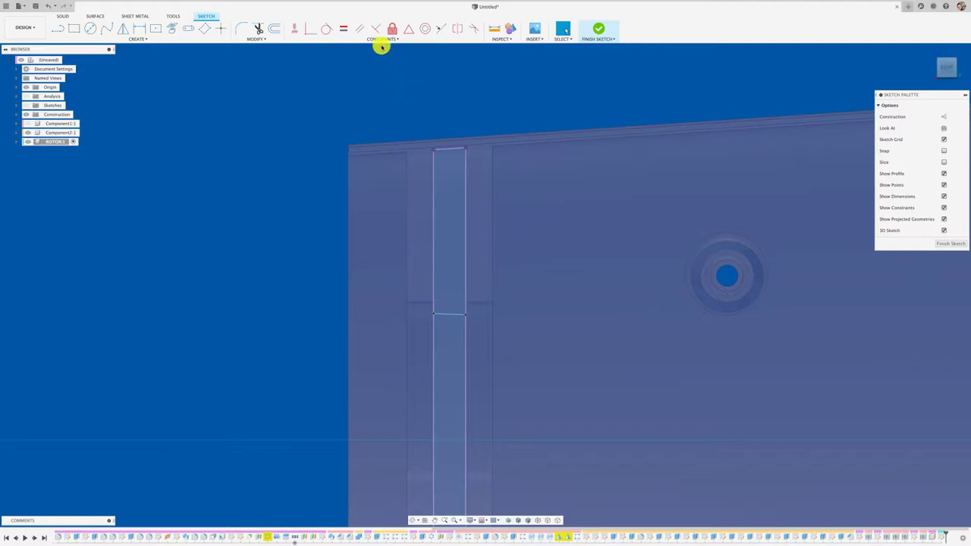
{"action": "left_click", "coordinate": [378, 29]}
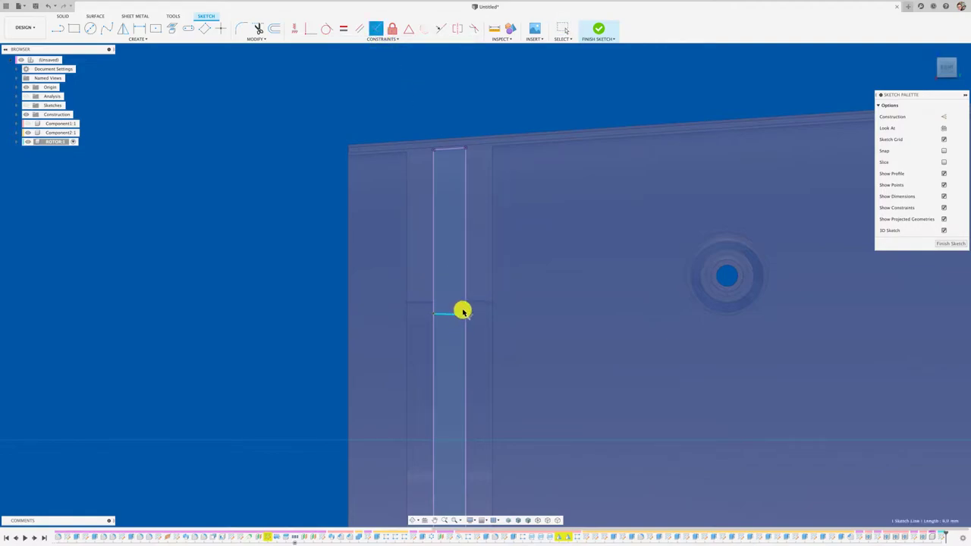
{"action": "left_click", "coordinate": [466, 309]}
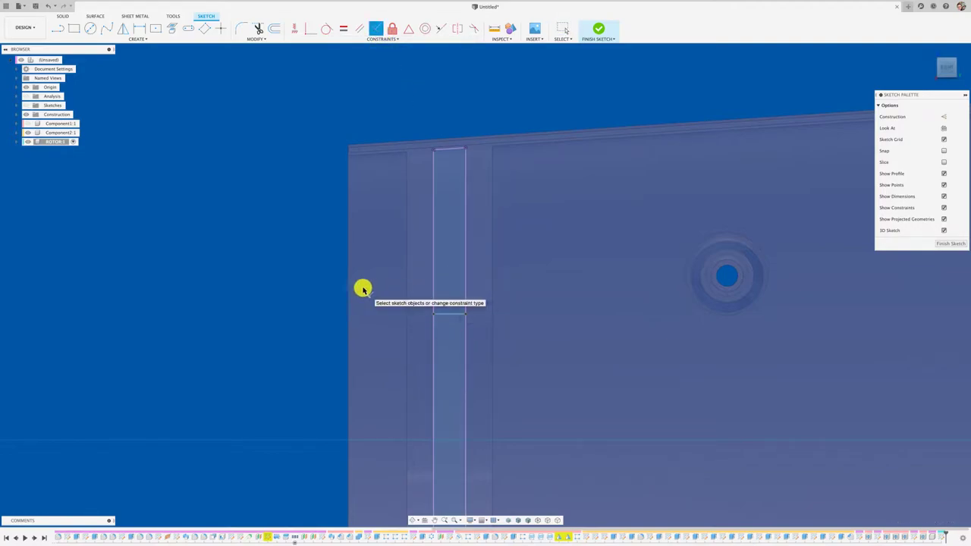
Draw a 31.0 mm vertical line, the top edge and the left side to close the rectangle.
{"action": "key", "text": "t"}
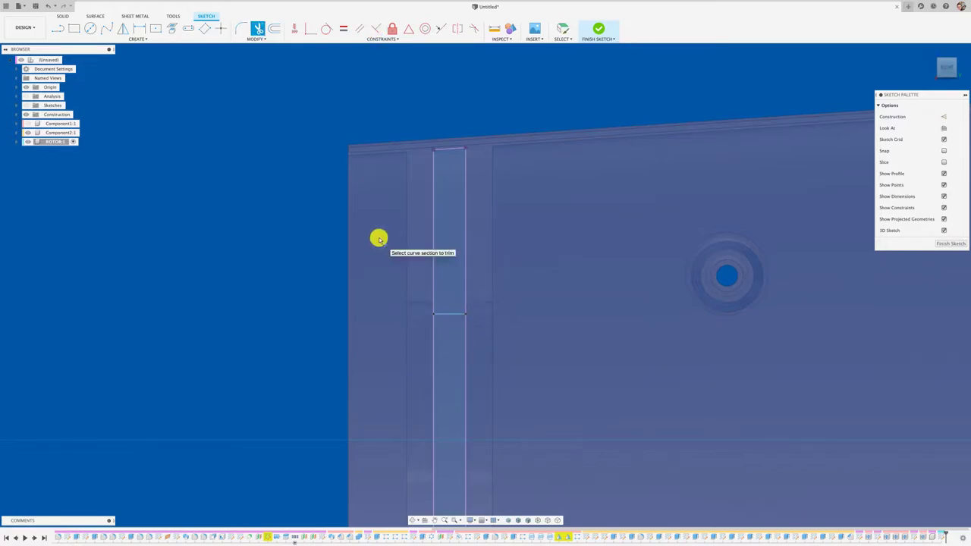
{"action": "key", "text": "l"}
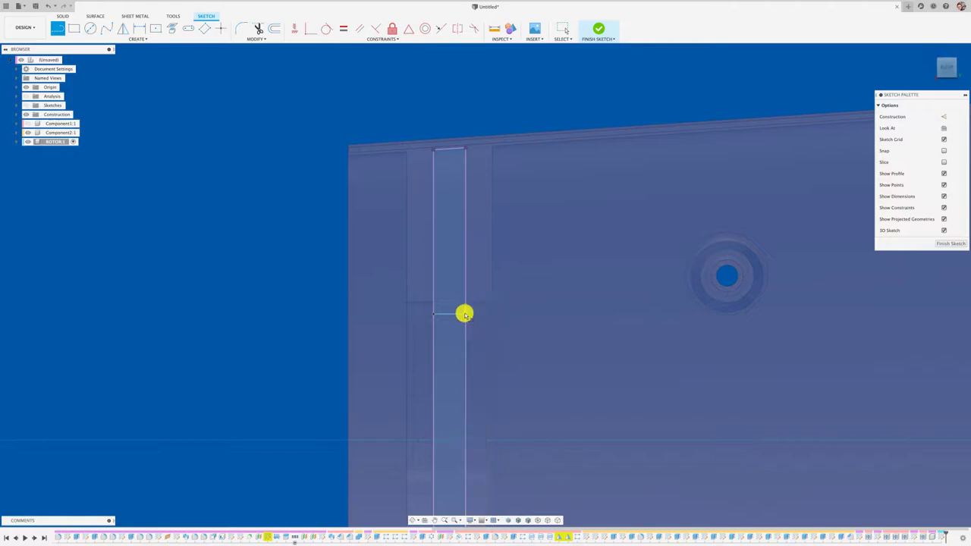
{"action": "left_click", "coordinate": [465, 314]}
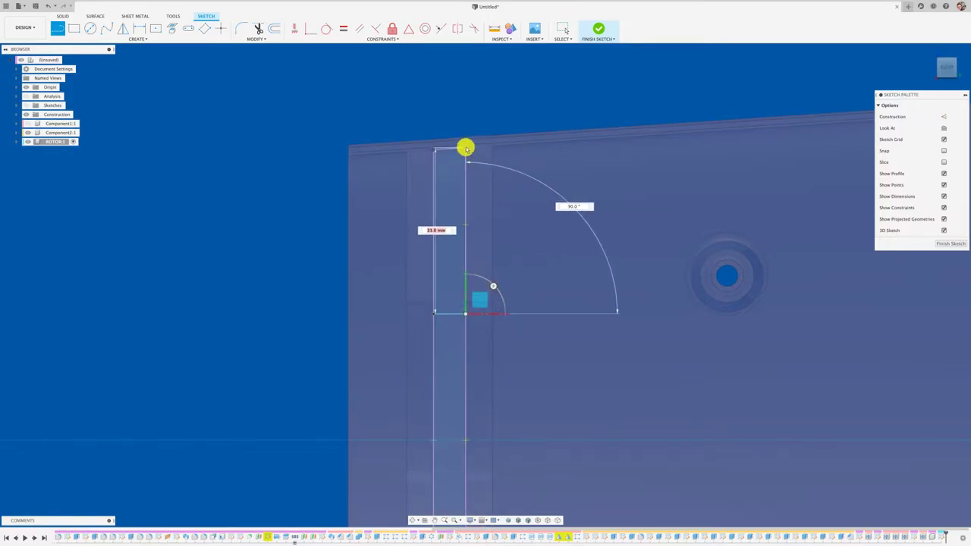
{"action": "left_click", "coordinate": [466, 148]}
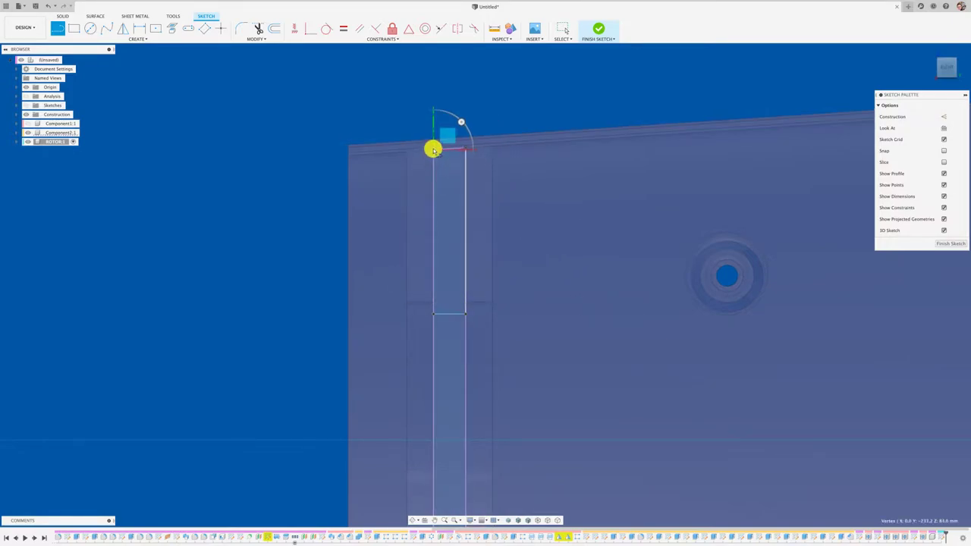
{"action": "left_click", "coordinate": [432, 149]}
{"action": "left_click", "coordinate": [433, 312]}
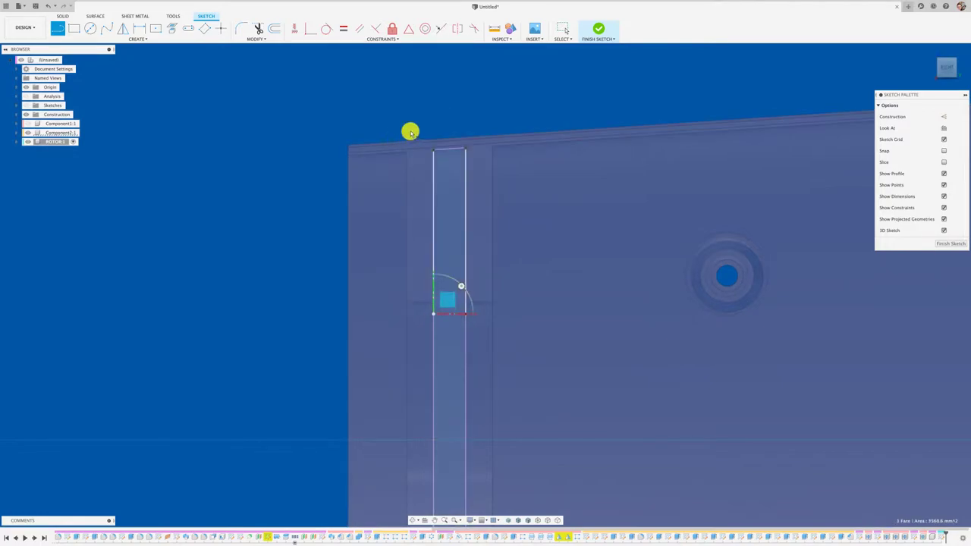
{"action": "scroll", "coordinate": [436, 130], "scroll_direction": "up", "scroll_amount": 1}
{"action": "scroll", "coordinate": [432, 148], "scroll_direction": "up", "scroll_amount": 2}
Add a 4.6 mm segment along the top, trim the extra segments and finish the sketch.
{"action": "left_click", "coordinate": [431, 155]}
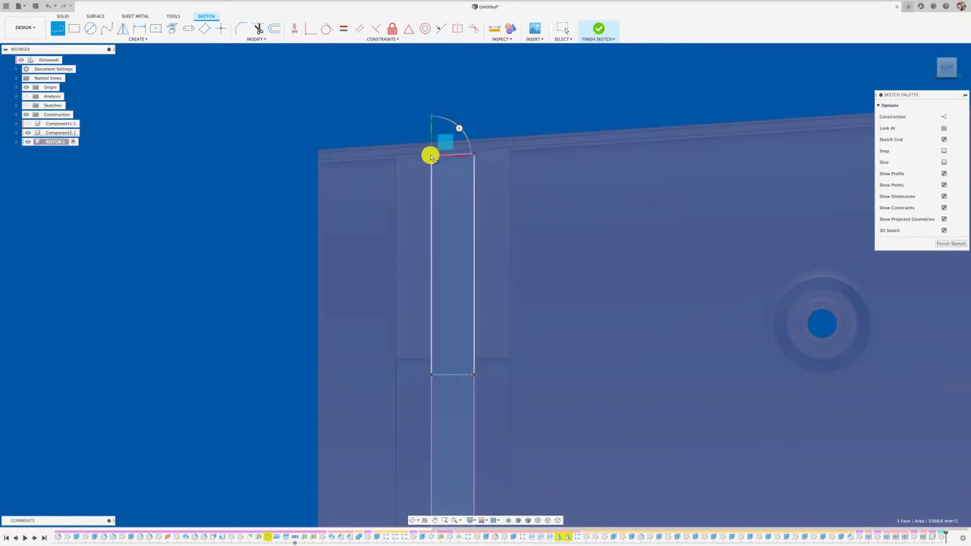
{"action": "left_click", "coordinate": [474, 154]}
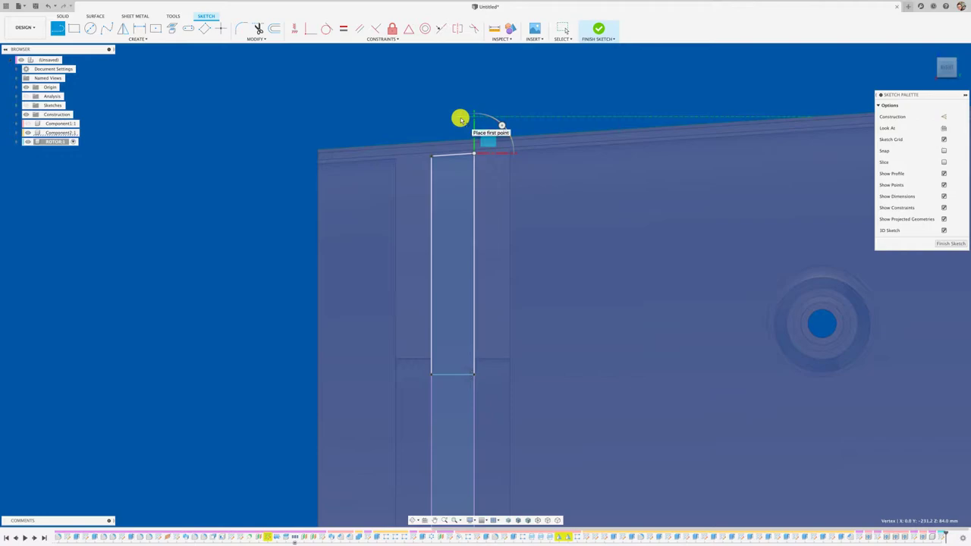
{"action": "key", "text": "t"}
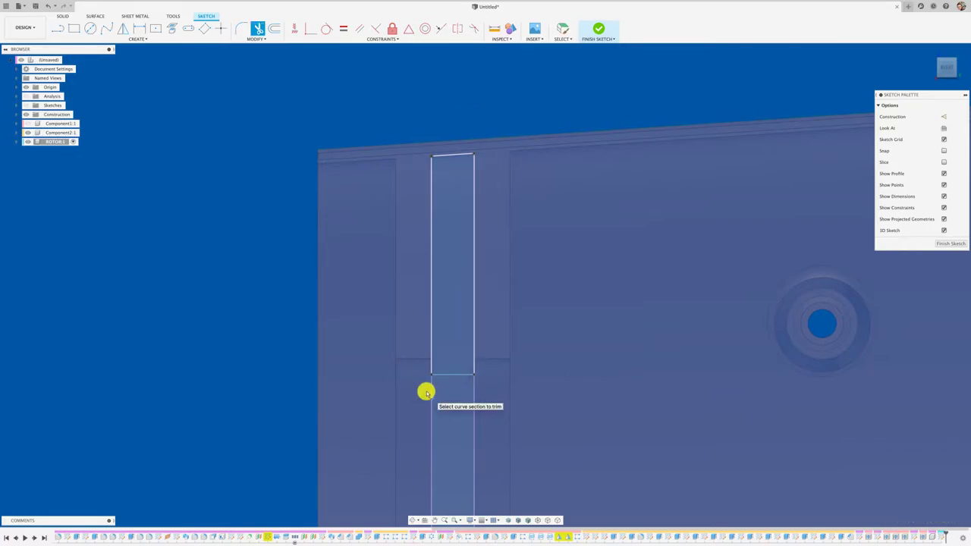
{"action": "scroll", "coordinate": [426, 392], "scroll_direction": "down", "scroll_amount": 5, "text": "shift"}
{"action": "scroll", "coordinate": [426, 392], "scroll_direction": "left", "scroll_amount": 5, "text": "shift"}
{"action": "scroll", "coordinate": [426, 392], "scroll_direction": "left", "scroll_amount": 3, "text": "shift"}
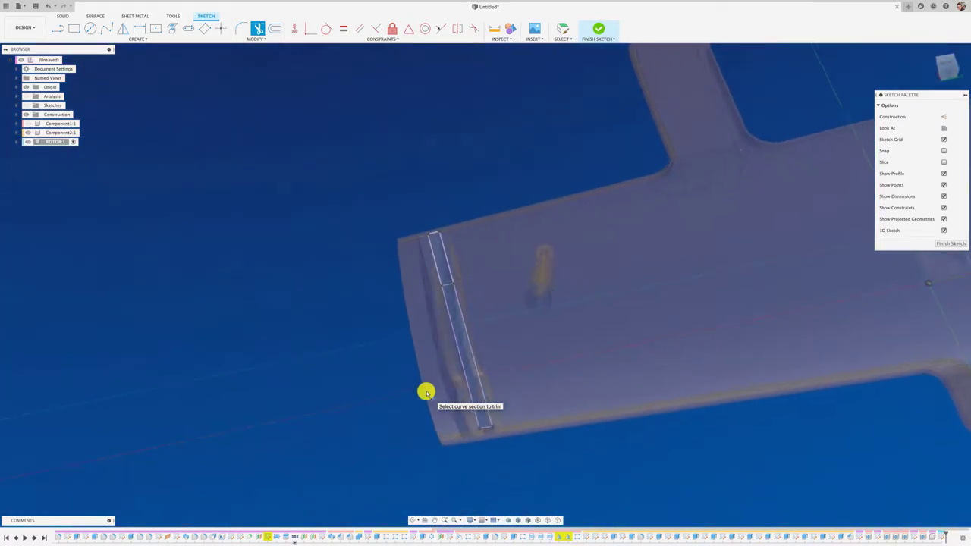
{"action": "scroll", "coordinate": [427, 392], "scroll_direction": "down", "scroll_amount": 3, "text": "shift"}
{"action": "scroll", "coordinate": [426, 392], "scroll_direction": "down", "scroll_amount": 3, "text": "shift"}
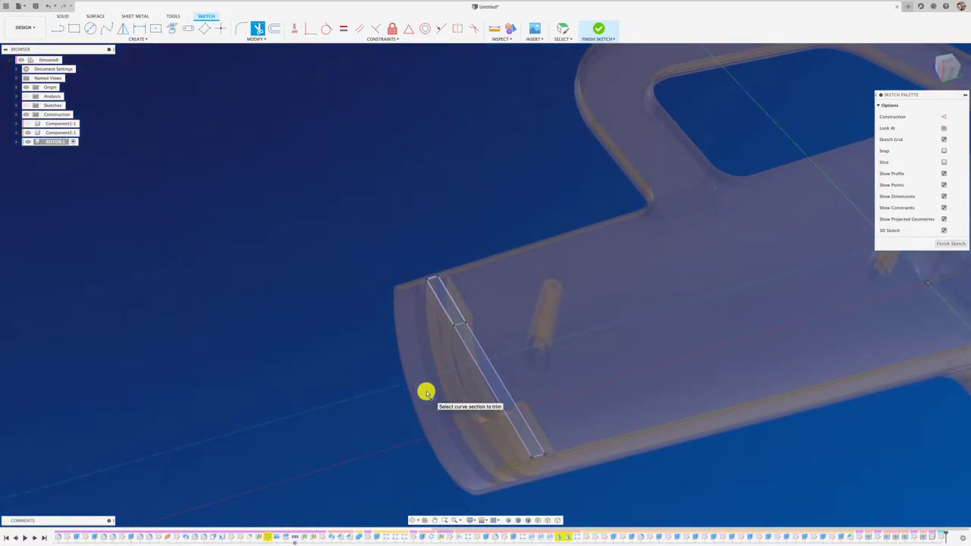
{"action": "scroll", "coordinate": [426, 391], "scroll_direction": "left", "scroll_amount": 3, "text": "shift"}
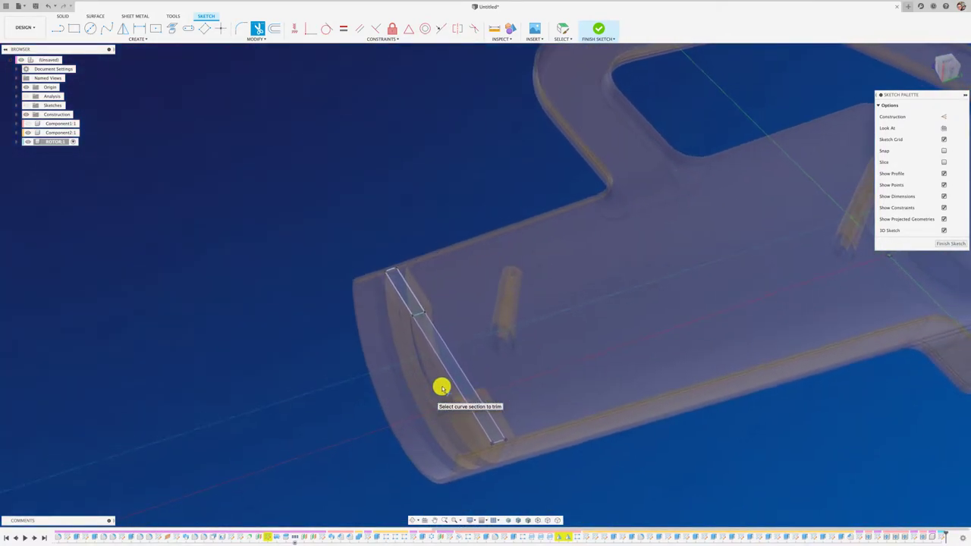
{"action": "left_click", "coordinate": [597, 32]}
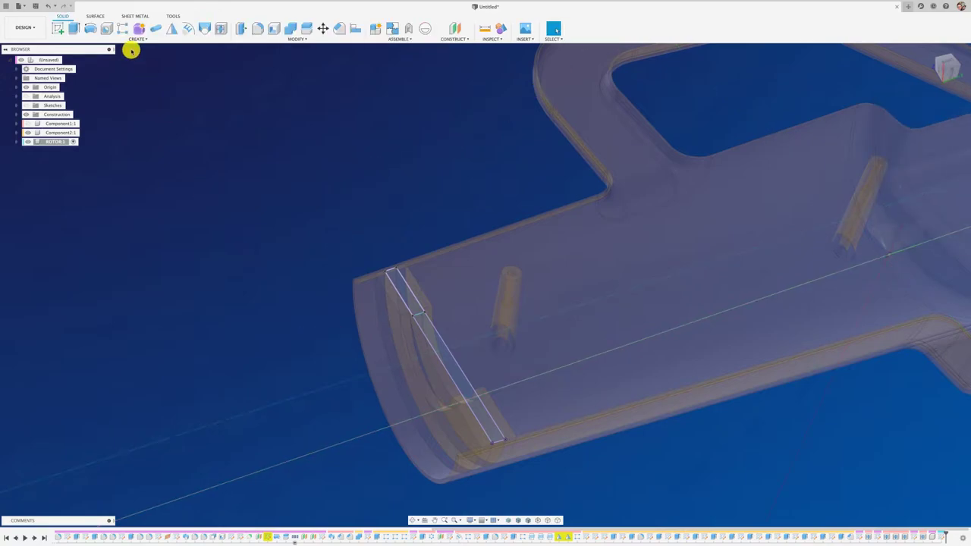
Revolve the thin rectangle profile 360° around the nozzle's centre axis as a new body.
{"action": "left_click", "coordinate": [93, 29]}
{"action": "left_click", "coordinate": [403, 288]}
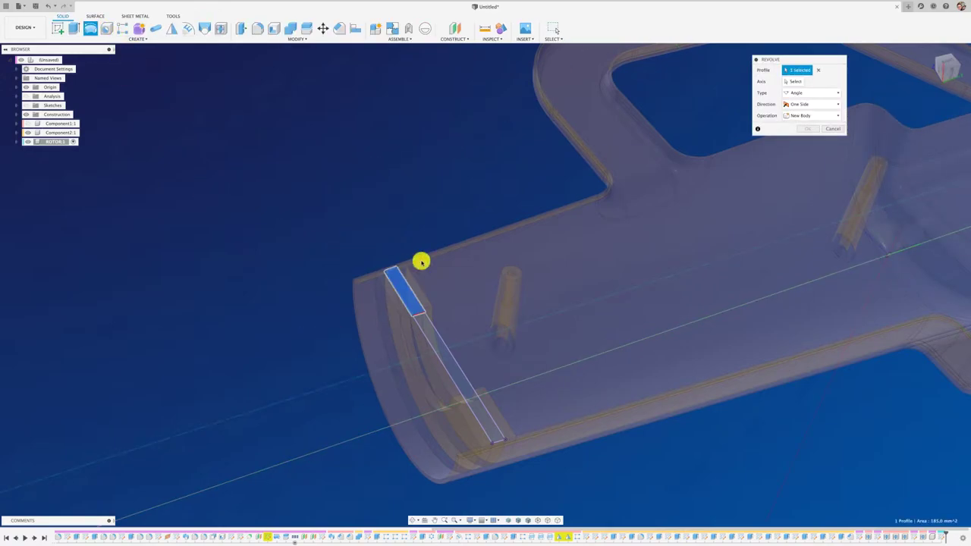
{"action": "left_click", "coordinate": [794, 82]}
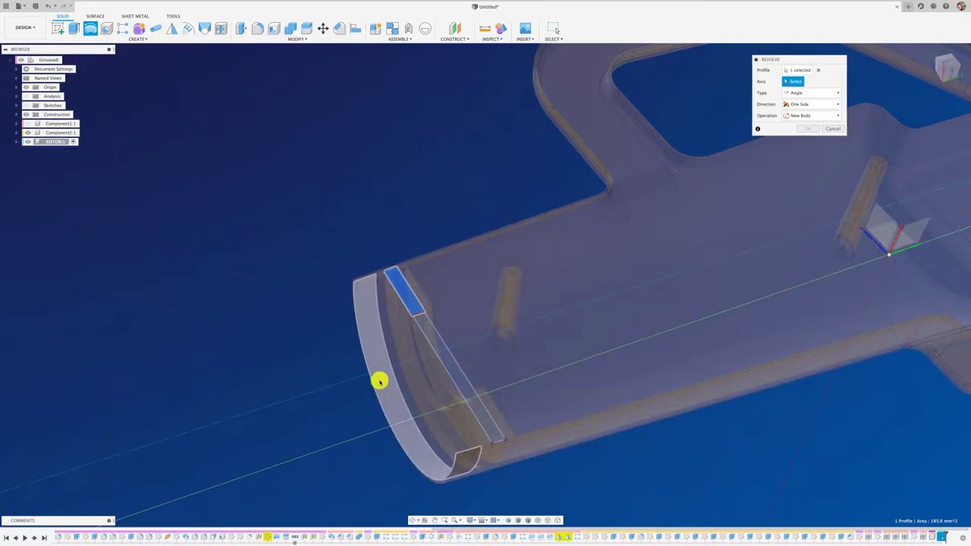
{"action": "left_click", "coordinate": [366, 375]}
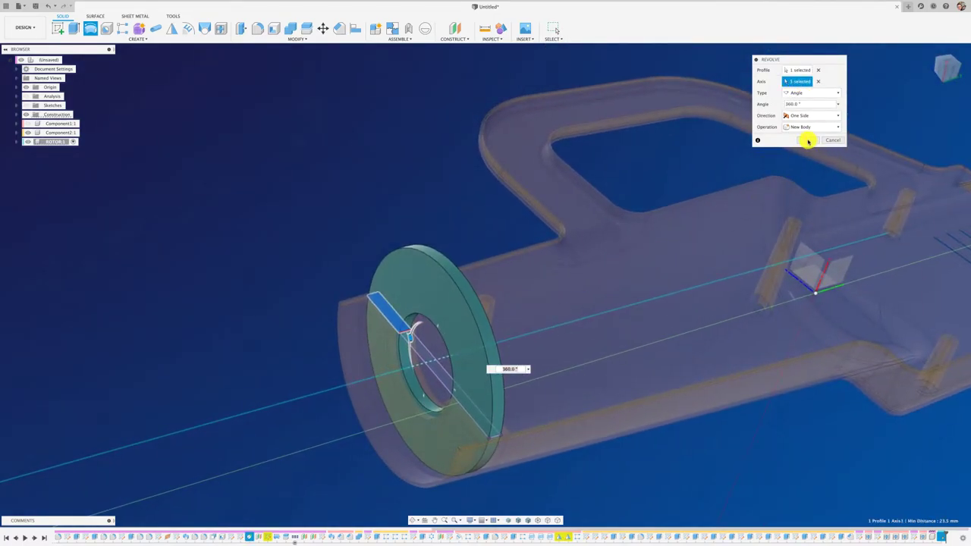
{"action": "left_click", "coordinate": [805, 141]}
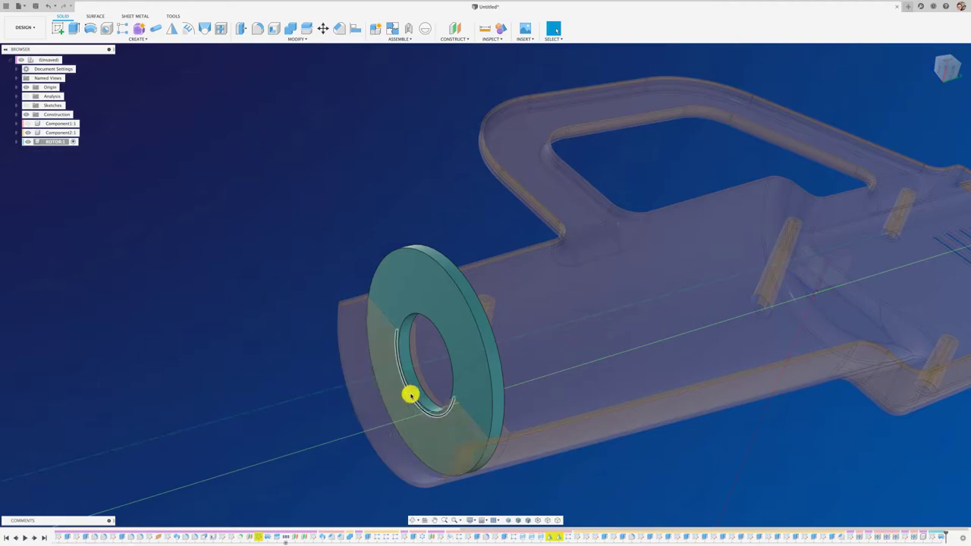
Sketch on the ring face, viewed head-on, a small centre-diameter circle at the ring's hole.
{"action": "scroll", "coordinate": [283, 393], "scroll_direction": "up", "scroll_amount": 3}
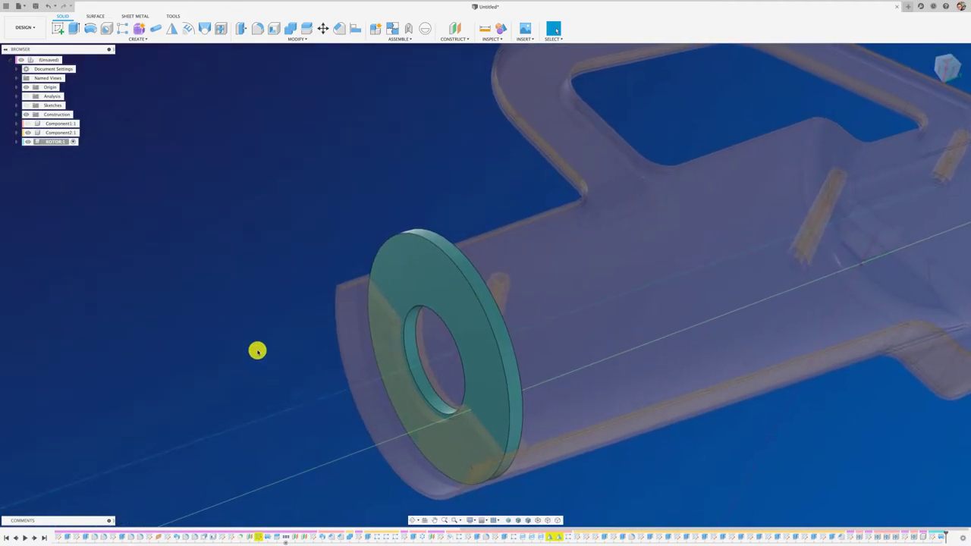
{"action": "left_click", "coordinate": [62, 29]}
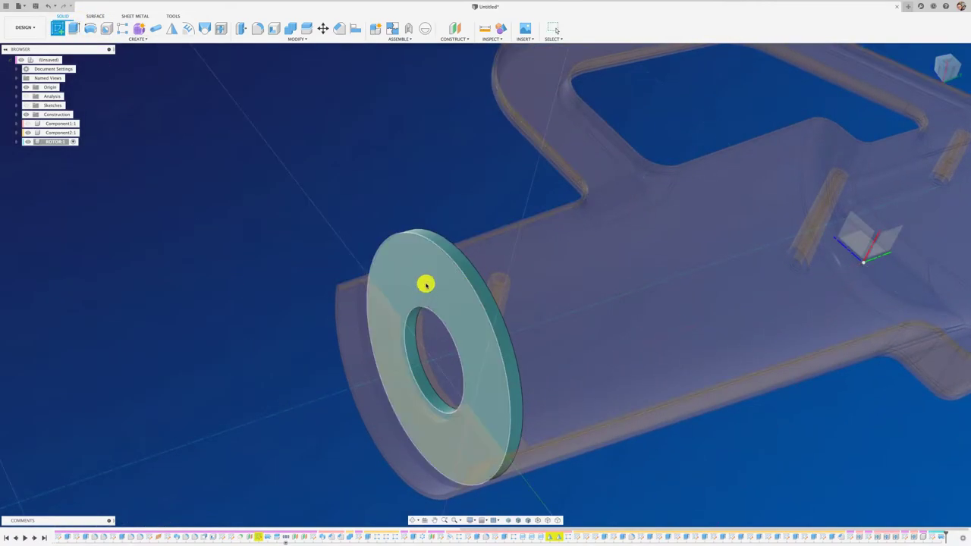
{"action": "left_click", "coordinate": [426, 282]}
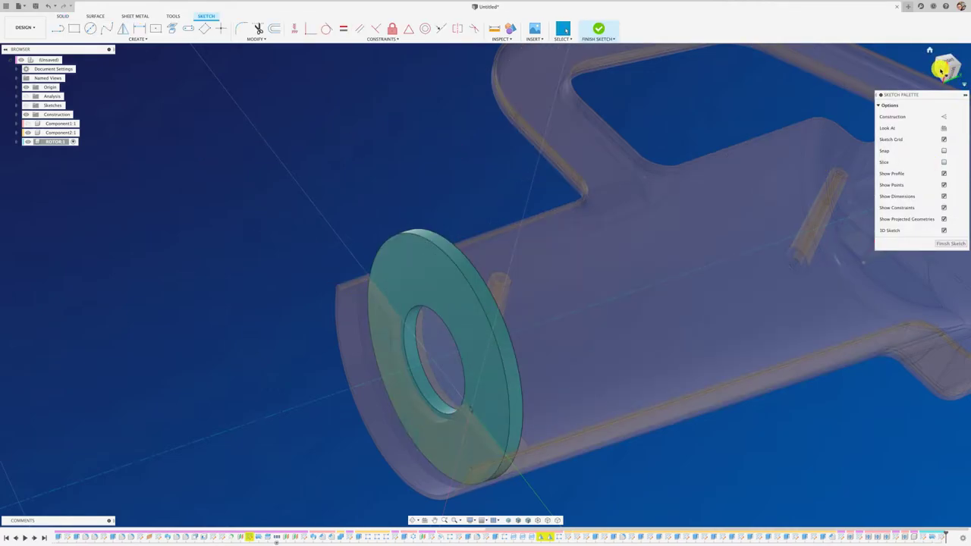
{"action": "left_click", "coordinate": [941, 69]}
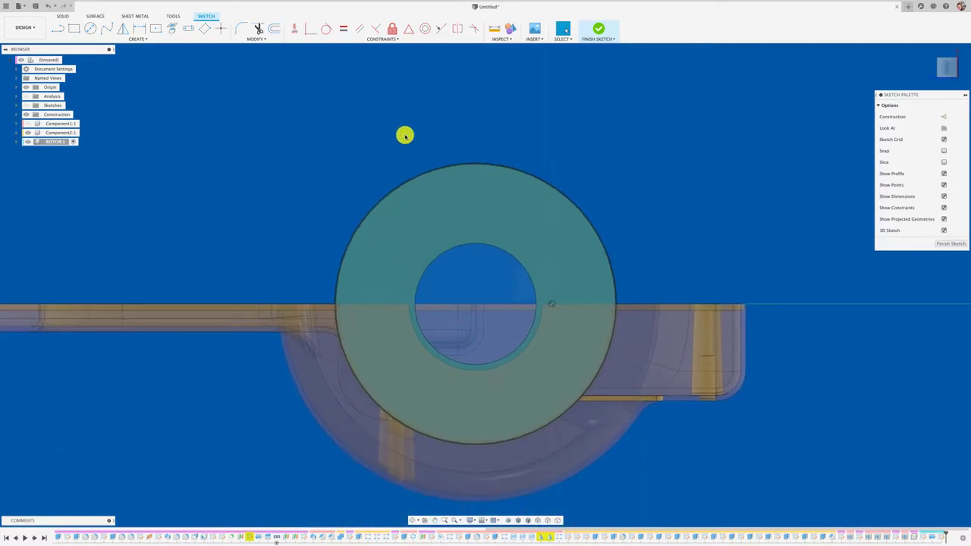
{"action": "scroll", "coordinate": [226, 112], "scroll_direction": "down", "scroll_amount": 1}
{"action": "left_click", "coordinate": [90, 28]}
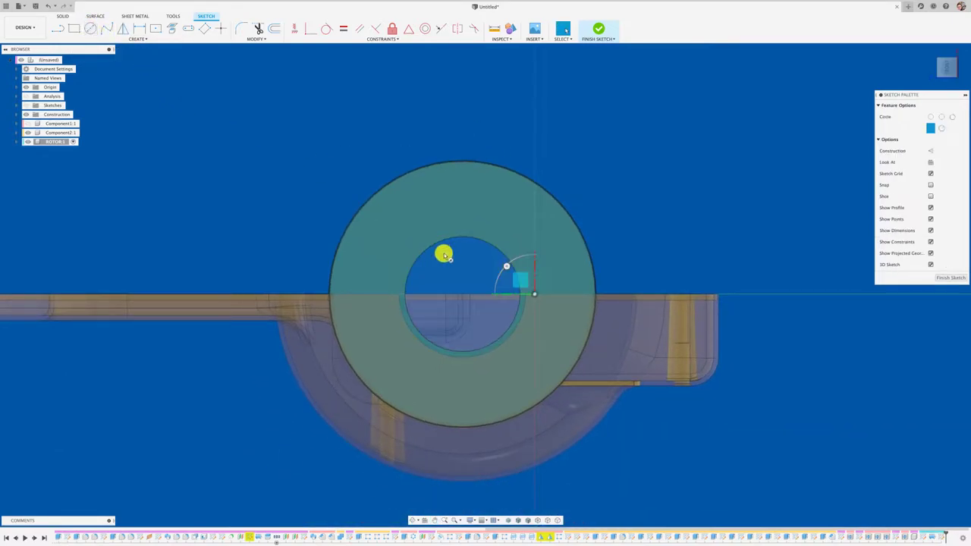
{"action": "left_click", "coordinate": [462, 295]}
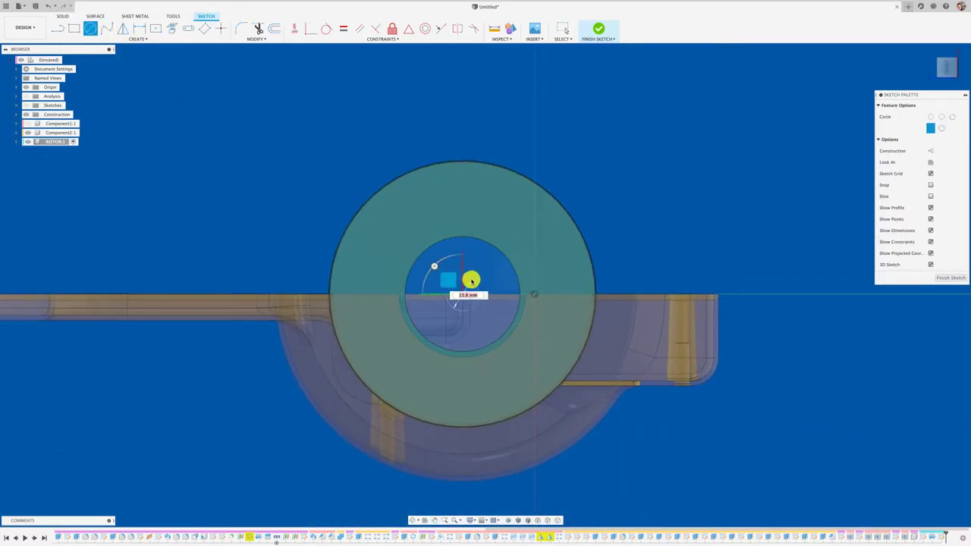
{"action": "left_click", "coordinate": [475, 276]}
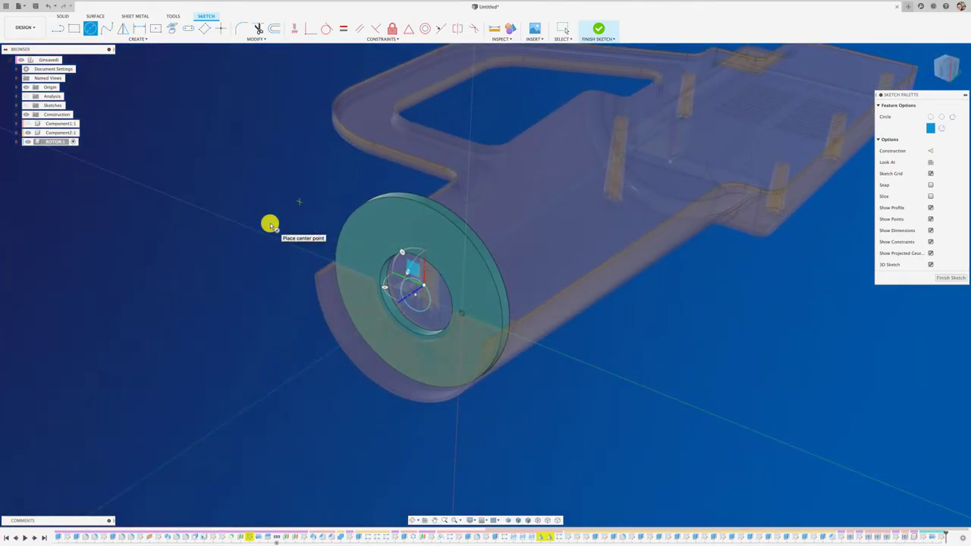
Extrude the small circle along the nozzle axis, adjusting the shaft length.
{"action": "key", "text": "e"}
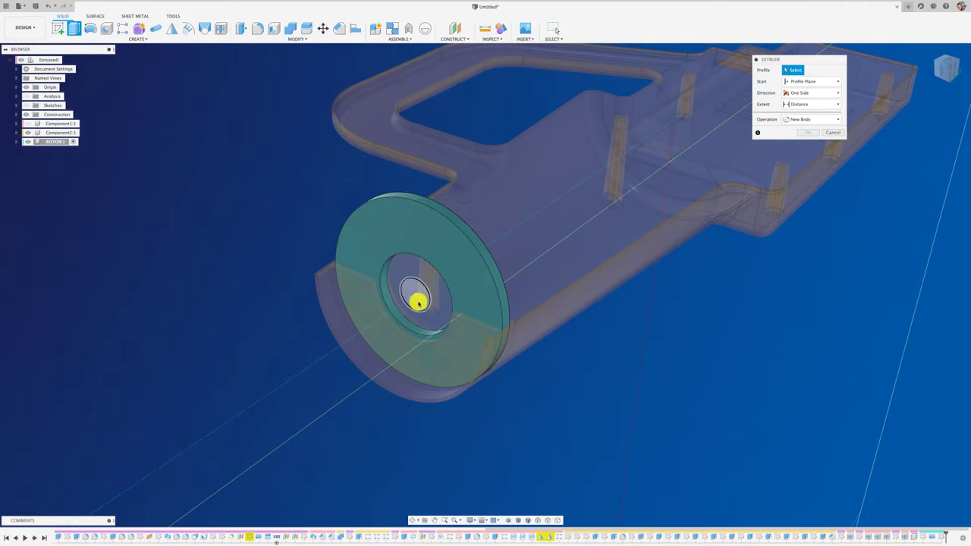
{"action": "left_click", "coordinate": [417, 298]}
{"action": "left_click_drag", "start_coordinate": [417, 298], "coordinate": [519, 223]}
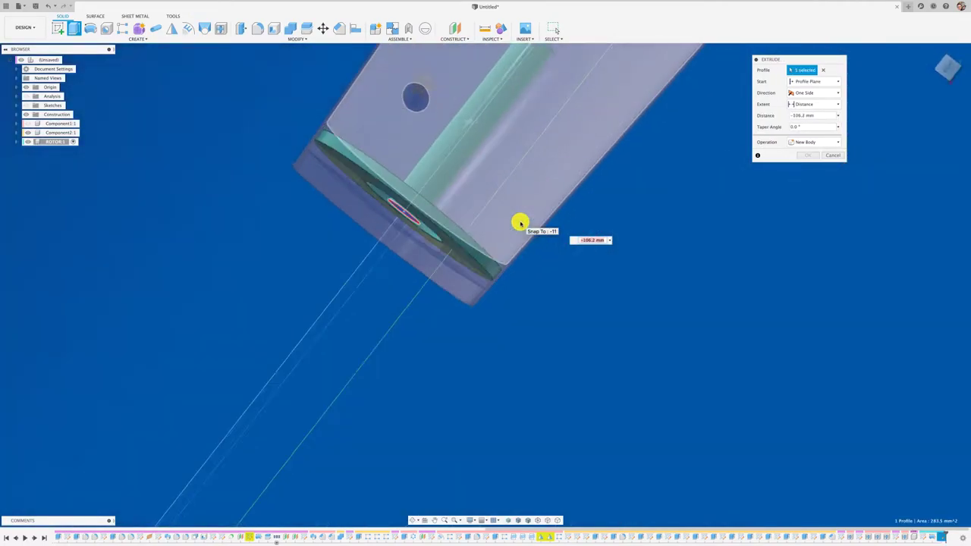
{"action": "mouse_move", "coordinate": [519, 222]}
{"action": "middle_mouse_down", "text": "shift"}
{"action": "mouse_move", "coordinate": [542, 314]}
{"action": "mouse_move", "coordinate": [556, 313]}
{"action": "middle_mouse_up", "text": "shift"}
{"action": "mouse_move", "coordinate": [556, 313]}
{"action": "left_mouse_down"}
{"action": "mouse_move", "coordinate": [600, 288]}
{"action": "mouse_move", "coordinate": [539, 319]}
{"action": "mouse_move", "coordinate": [463, 322]}
{"action": "left_mouse_up"}
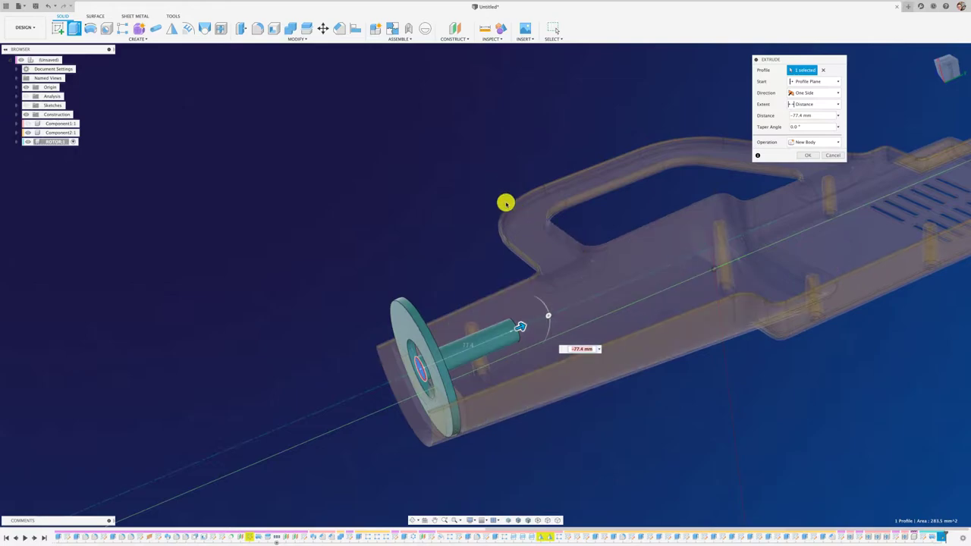
{"action": "middle_click_drag", "start_coordinate": [506, 203], "coordinate": [591, 171], "text": "shift"}
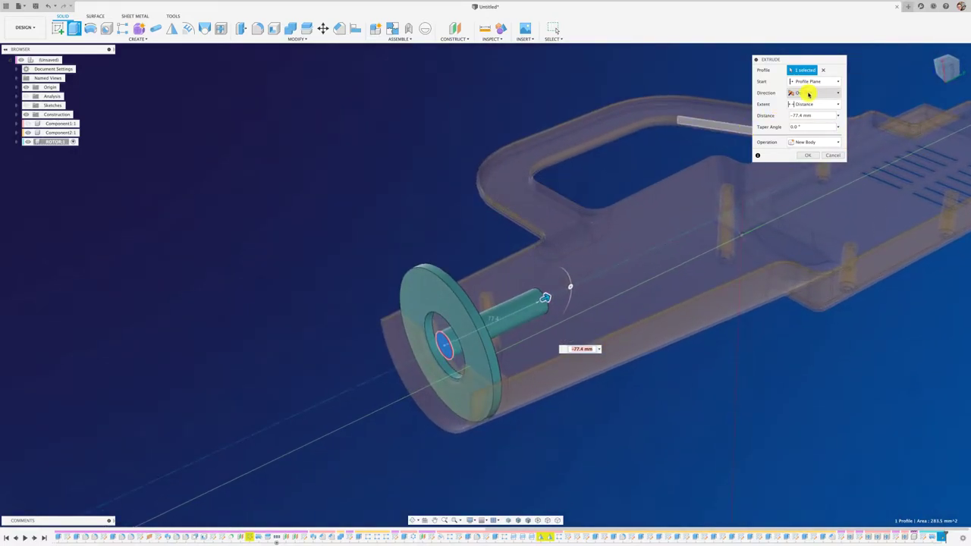
Make the extrusion Two Sides, 77.4 mm and 51.1 mm, so the shaft passes through the ring.
{"action": "left_click", "coordinate": [811, 93]}
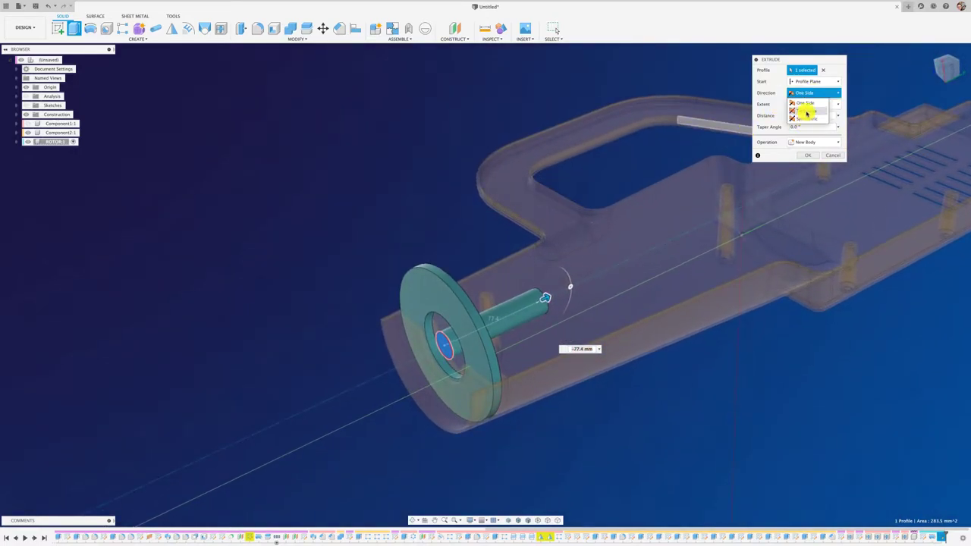
{"action": "left_click", "coordinate": [806, 111]}
{"action": "mouse_move", "coordinate": [452, 343]}
{"action": "left_mouse_down"}
{"action": "mouse_move", "coordinate": [356, 377]}
{"action": "mouse_move", "coordinate": [371, 355]}
{"action": "left_mouse_up"}
{"action": "left_click", "coordinate": [805, 213]}
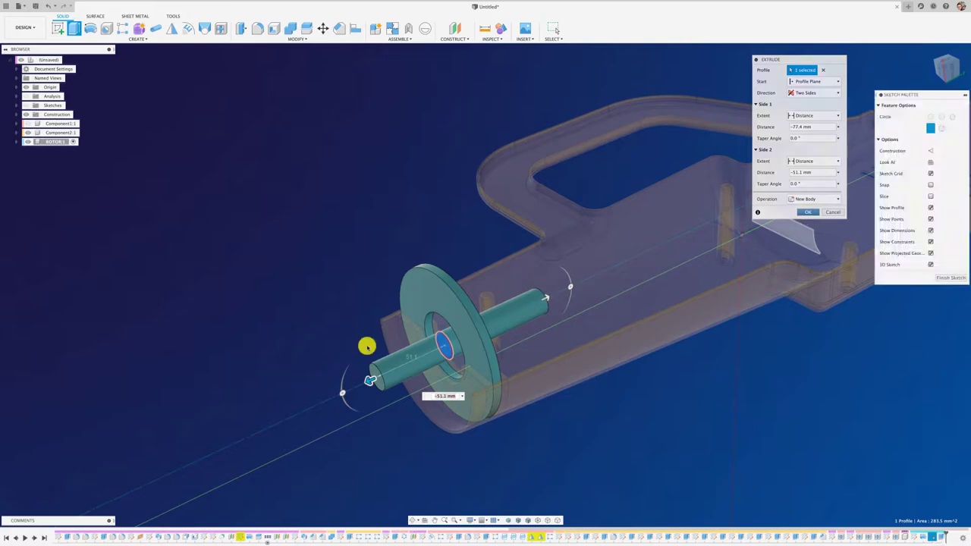
{"action": "scroll", "coordinate": [266, 403], "scroll_direction": "up", "scroll_amount": 3}
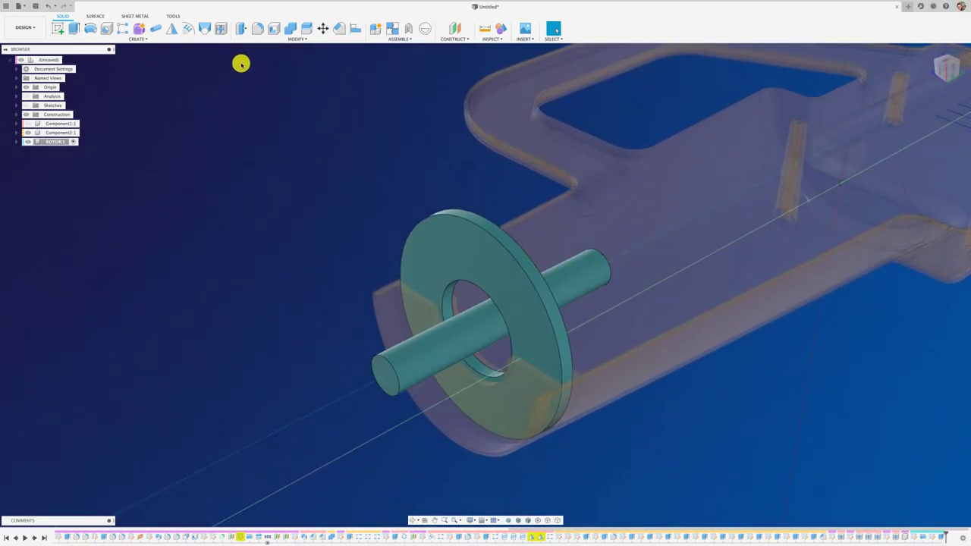
Fillet the shaft's front end edge with an 8.9 mm radius, then zoom to inspect the domed tip.
{"action": "left_click", "coordinate": [258, 30]}
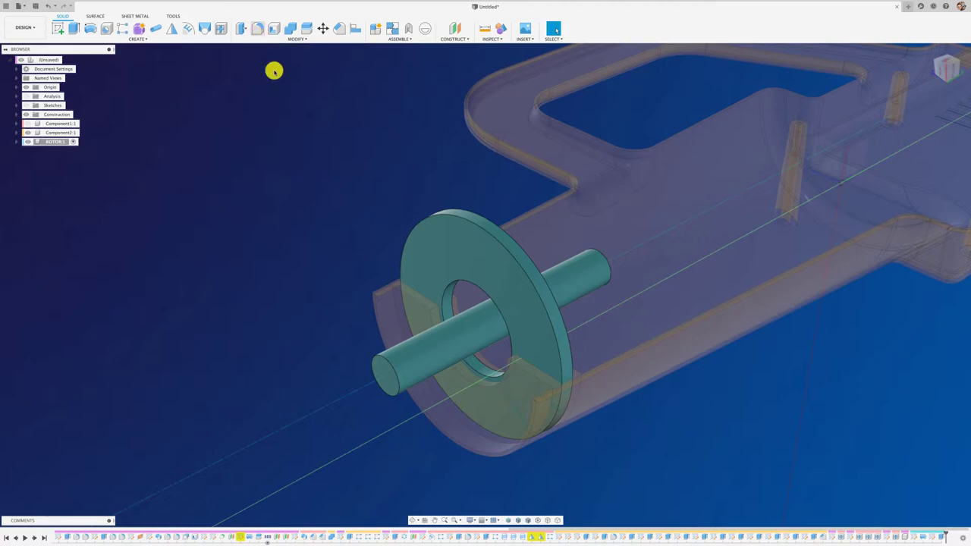
{"action": "left_click", "coordinate": [387, 364]}
{"action": "left_click_drag", "start_coordinate": [388, 364], "coordinate": [391, 366]}
{"action": "type", "text": "8"}
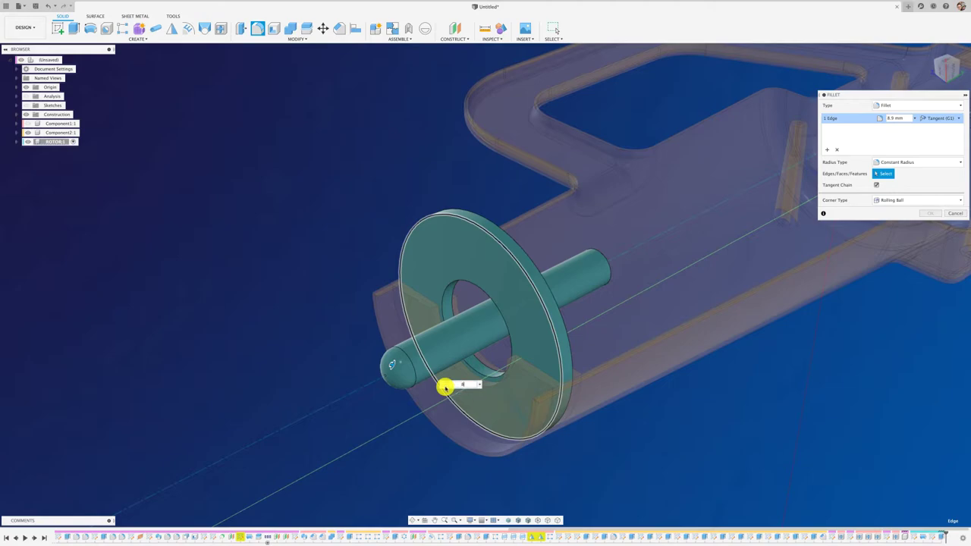
{"action": "key", "text": "Escape"}
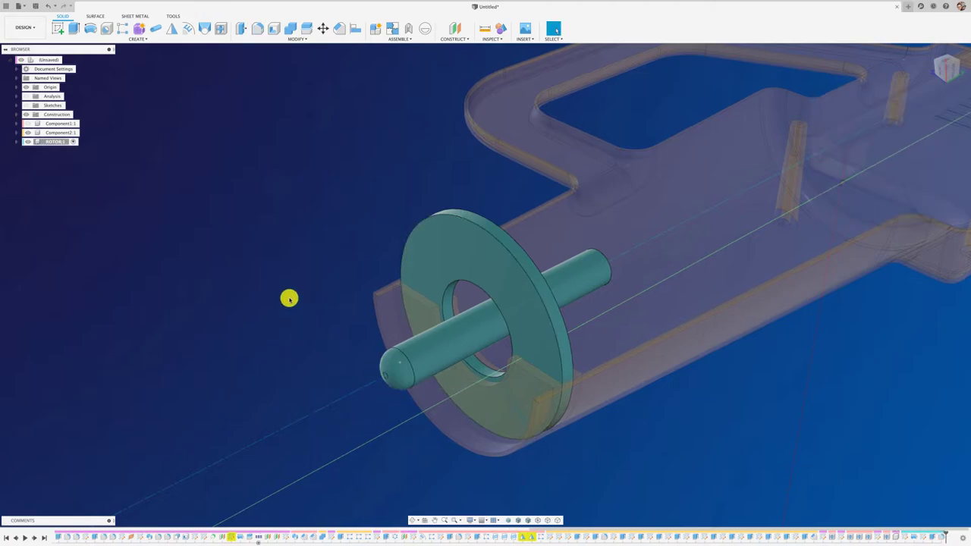
{"action": "scroll", "coordinate": [288, 298], "scroll_direction": "up", "scroll_amount": 5, "text": "shift"}
{"action": "scroll", "coordinate": [289, 298], "scroll_direction": "up", "scroll_amount": 5, "text": "shift"}
{"action": "scroll", "coordinate": [289, 298], "scroll_direction": "up", "scroll_amount": 3, "text": "shift"}
{"action": "scroll", "coordinate": [289, 298], "scroll_direction": "up", "scroll_amount": 3, "text": "shift"}
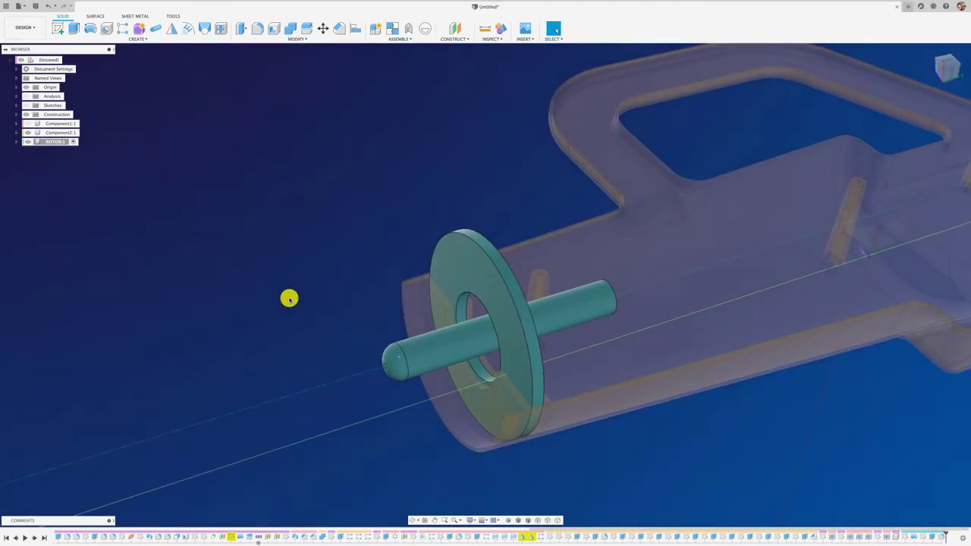
{"action": "scroll", "coordinate": [289, 298], "scroll_direction": "up", "scroll_amount": 3, "text": "shift"}
{"action": "scroll", "coordinate": [289, 298], "scroll_direction": "up", "scroll_amount": 5}
{"action": "scroll", "coordinate": [289, 298], "scroll_direction": "up", "scroll_amount": 3, "text": "shift"}
{"action": "scroll", "coordinate": [289, 298], "scroll_direction": "up", "scroll_amount": 3, "text": "shift"}
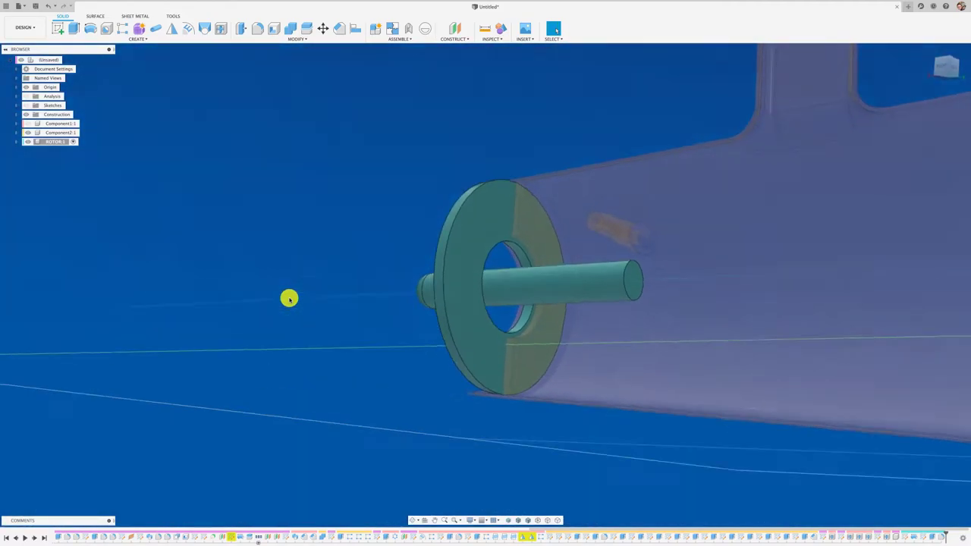
{"action": "scroll", "coordinate": [289, 298], "scroll_direction": "up", "scroll_amount": 3, "text": "shift"}
{"action": "scroll", "coordinate": [289, 298], "scroll_direction": "up", "scroll_amount": 3, "text": "shift"}
{"action": "scroll", "coordinate": [289, 298], "scroll_direction": "up", "scroll_amount": 3, "text": "shift"}
{"action": "scroll", "coordinate": [289, 298], "scroll_direction": "up", "scroll_amount": 3, "text": "shift"}
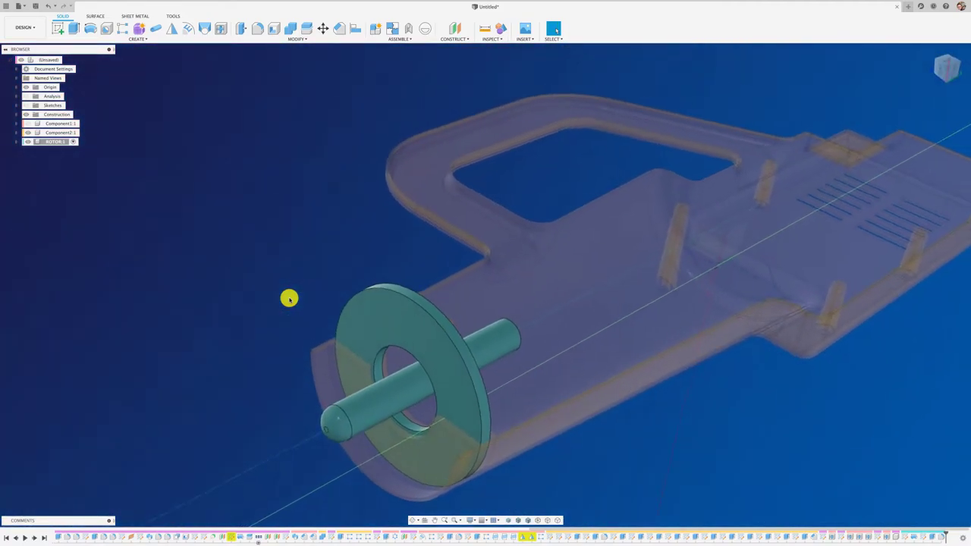
{"action": "scroll", "coordinate": [289, 298], "scroll_direction": "up", "scroll_amount": 3, "text": "shift"}
{"action": "scroll", "coordinate": [289, 298], "scroll_direction": "up", "scroll_amount": 3, "text": "shift"}
{"action": "scroll", "coordinate": [289, 298], "scroll_direction": "up", "scroll_amount": 3, "text": "shift"}
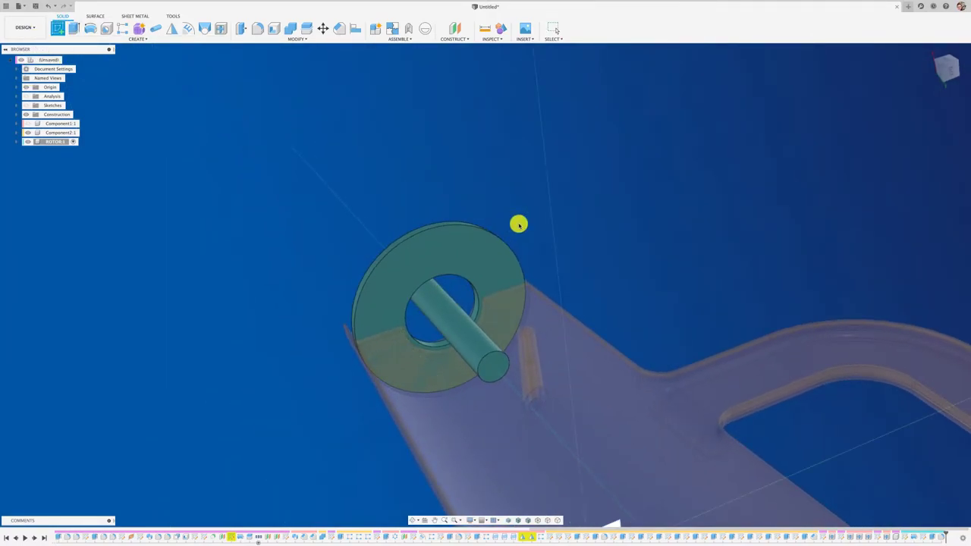
Start a sketch on the washer face and view it head-on.
{"action": "left_click", "coordinate": [451, 251]}
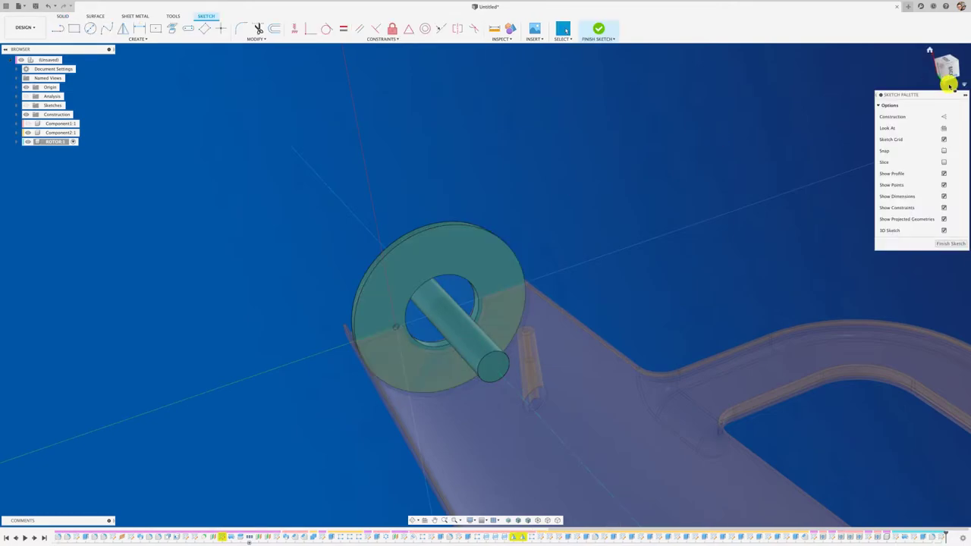
{"action": "left_click", "coordinate": [946, 71]}
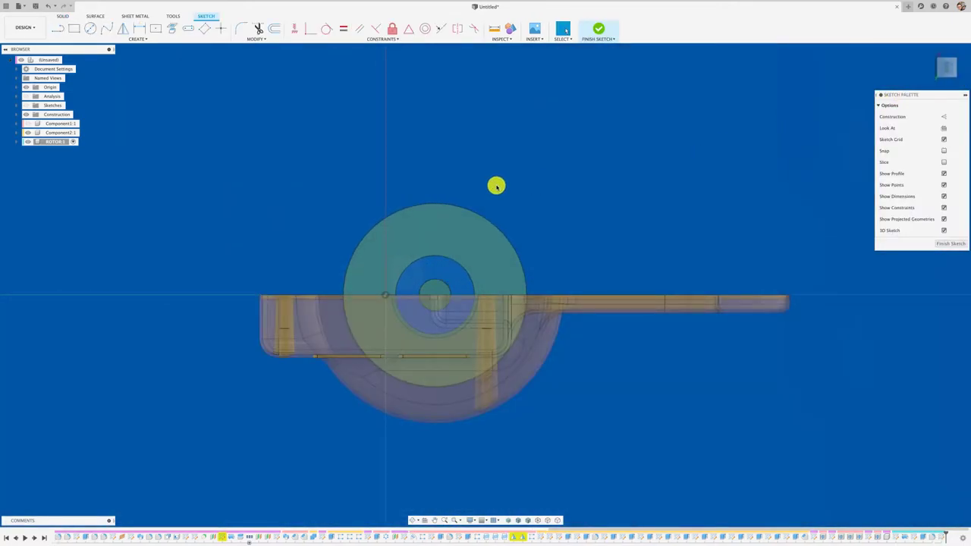
{"action": "scroll", "coordinate": [496, 186], "scroll_direction": "up", "scroll_amount": 1}
{"action": "scroll", "coordinate": [496, 186], "scroll_direction": "up", "scroll_amount": 2}
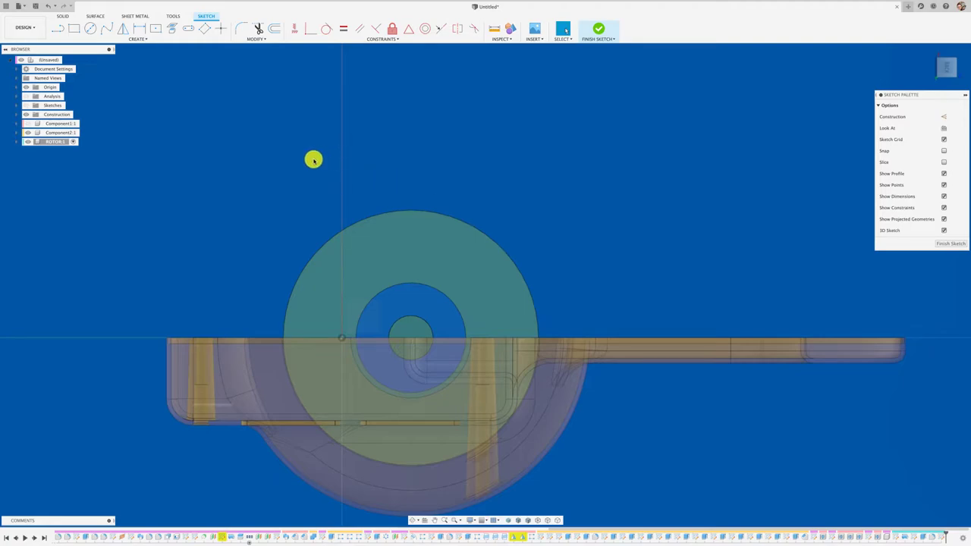
Draw a radial line from the disc centre to the outer rim.
{"action": "left_click", "coordinate": [57, 28]}
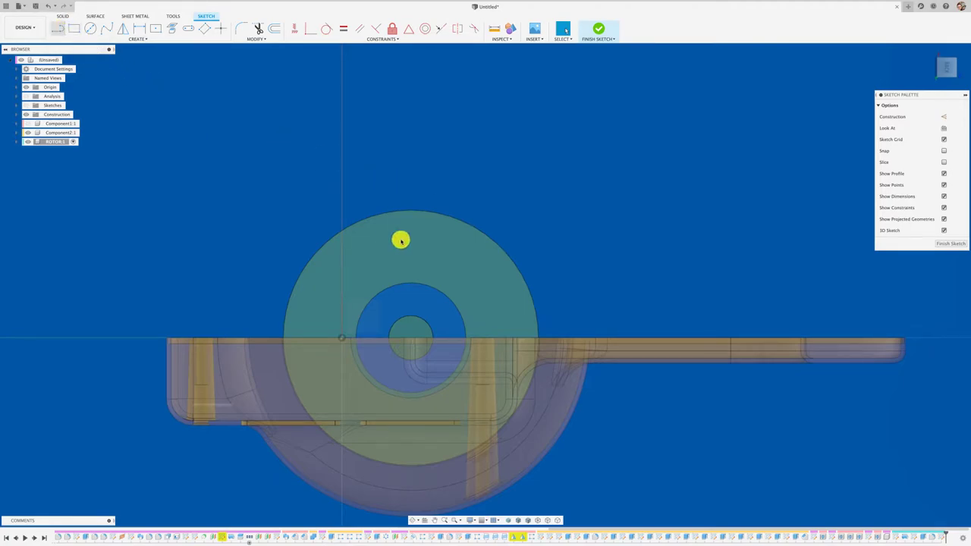
{"action": "left_click", "coordinate": [409, 339]}
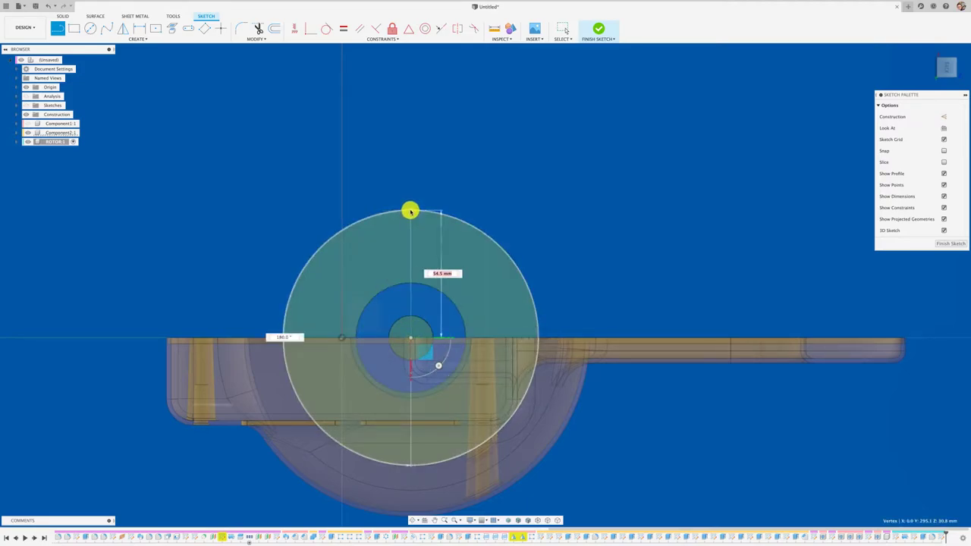
{"action": "left_click", "coordinate": [410, 211]}
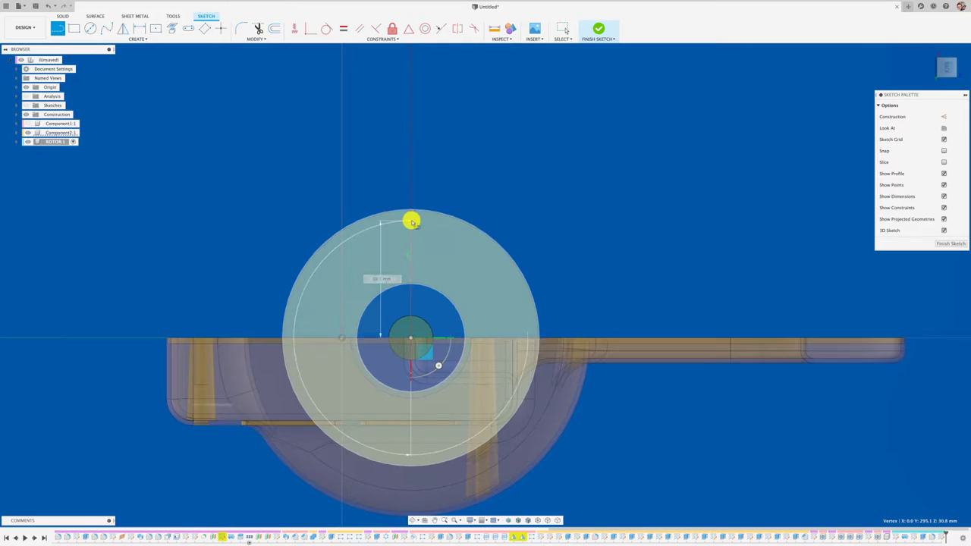
{"action": "key", "text": "Escape"}
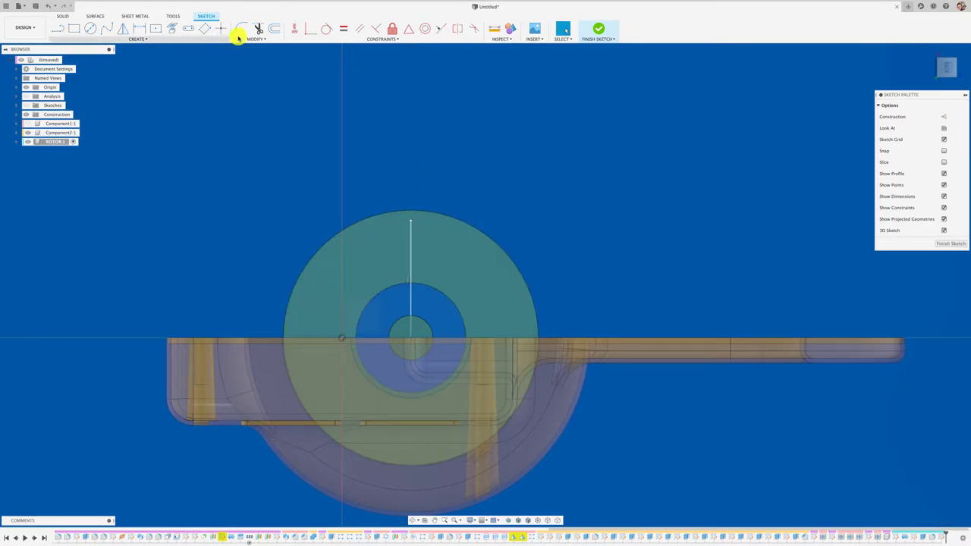
Offset the radial line once on each side, then tilt the view to check the blade strip.
{"action": "left_click", "coordinate": [411, 253]}
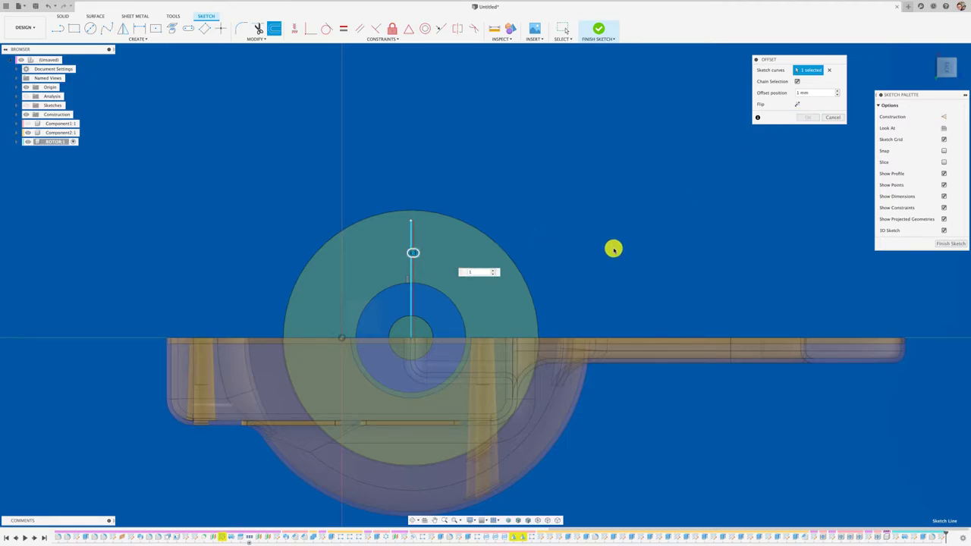
{"action": "key", "text": "Return"}
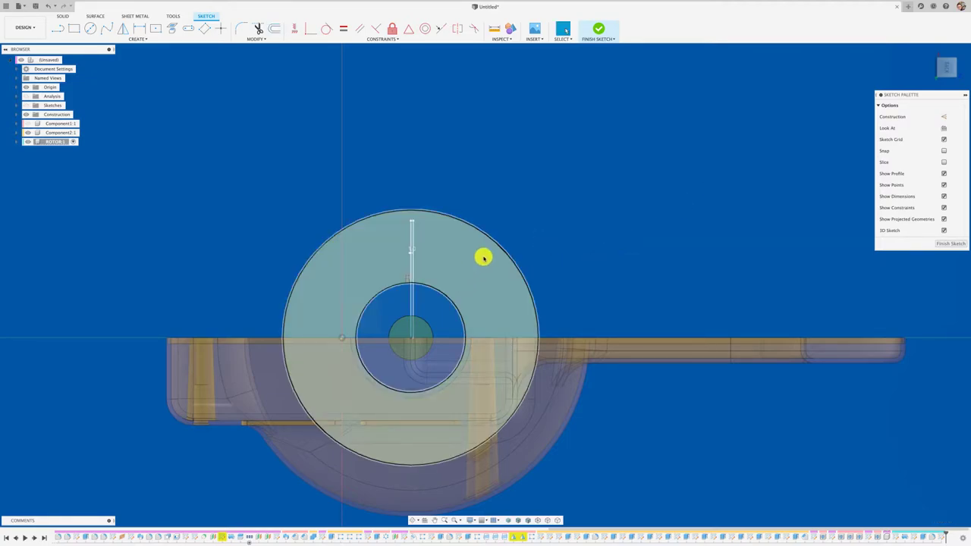
{"action": "left_click", "coordinate": [272, 28]}
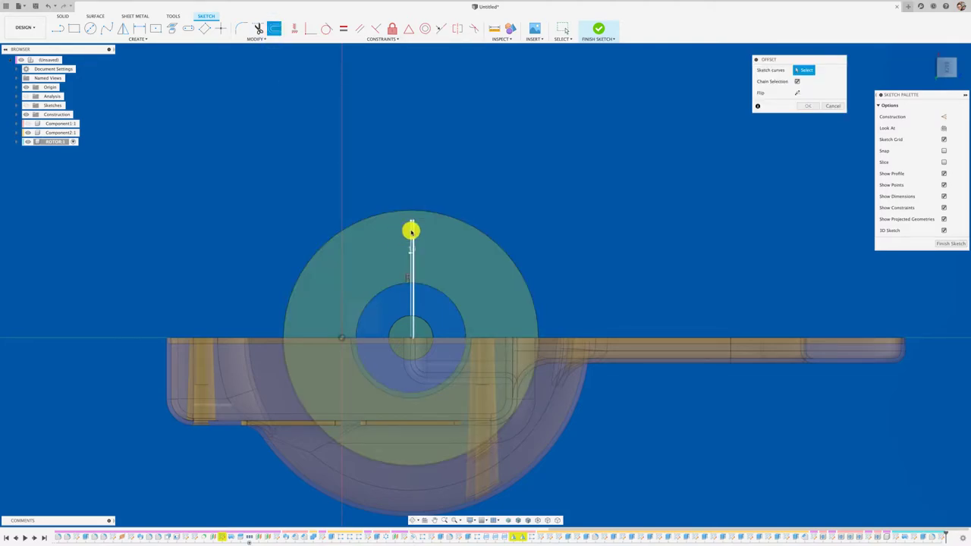
{"action": "left_click", "coordinate": [411, 235]}
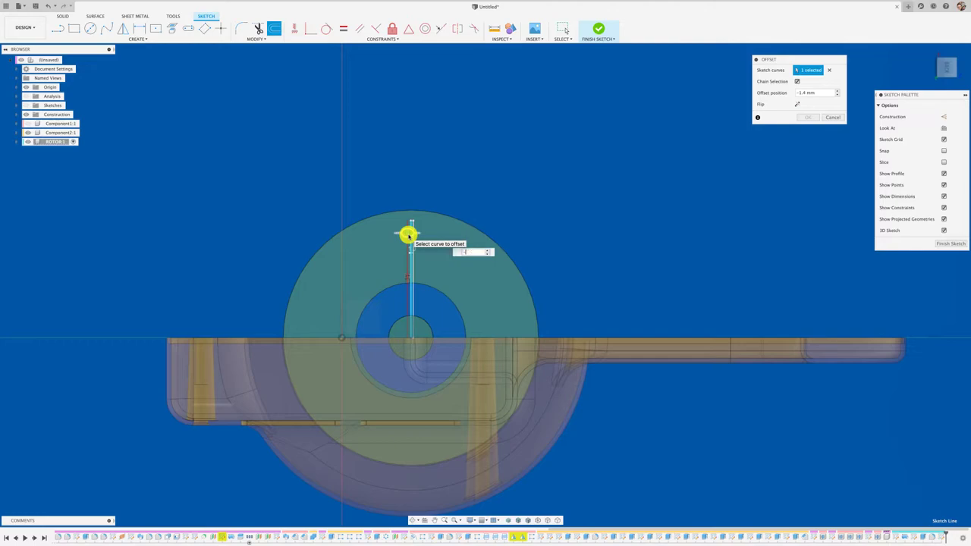
{"action": "key", "text": "Return"}
{"action": "middle_click_drag", "start_coordinate": [418, 225], "coordinate": [466, 205], "text": "shift"}
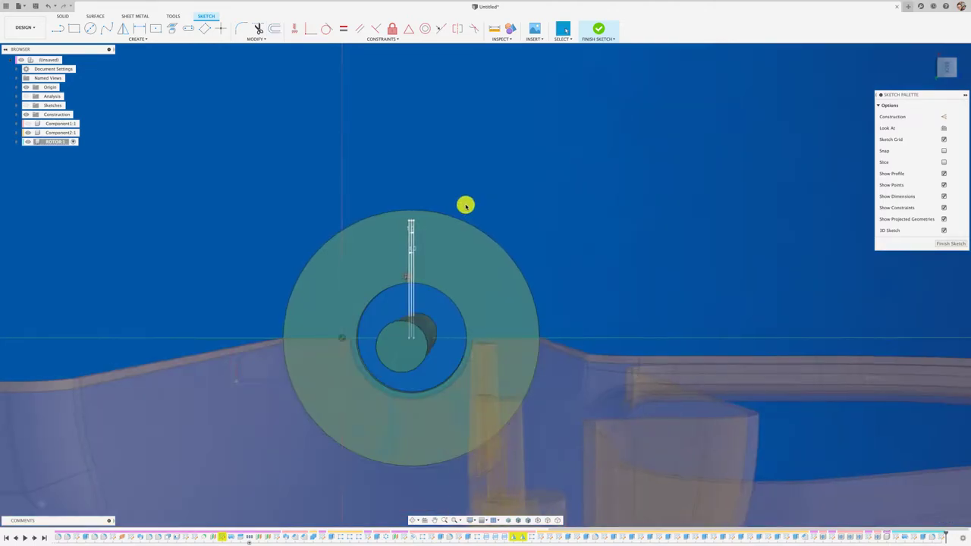
{"action": "scroll", "coordinate": [465, 206], "scroll_direction": "up", "scroll_amount": 3}
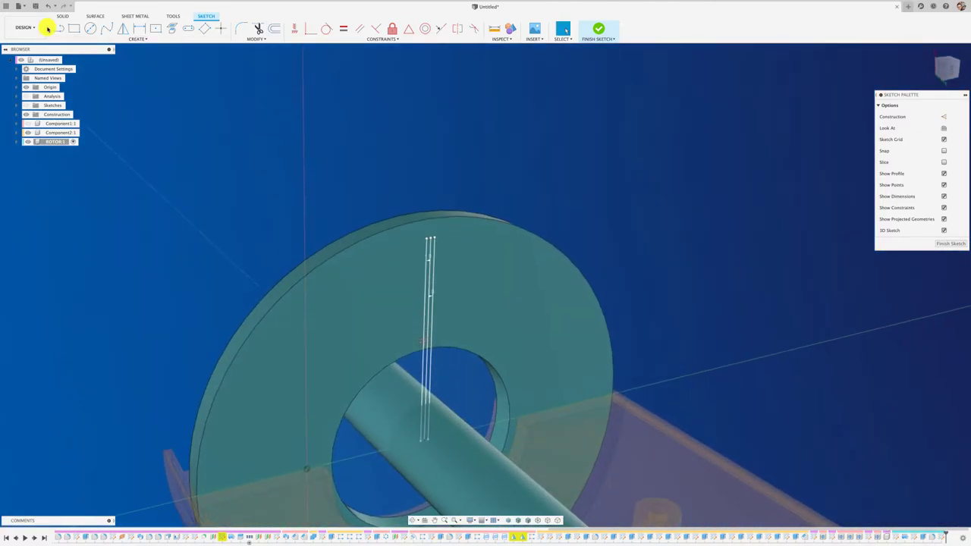
Draw lines closing the strip's outer end and crossing it near the inner end.
{"action": "left_click", "coordinate": [427, 238]}
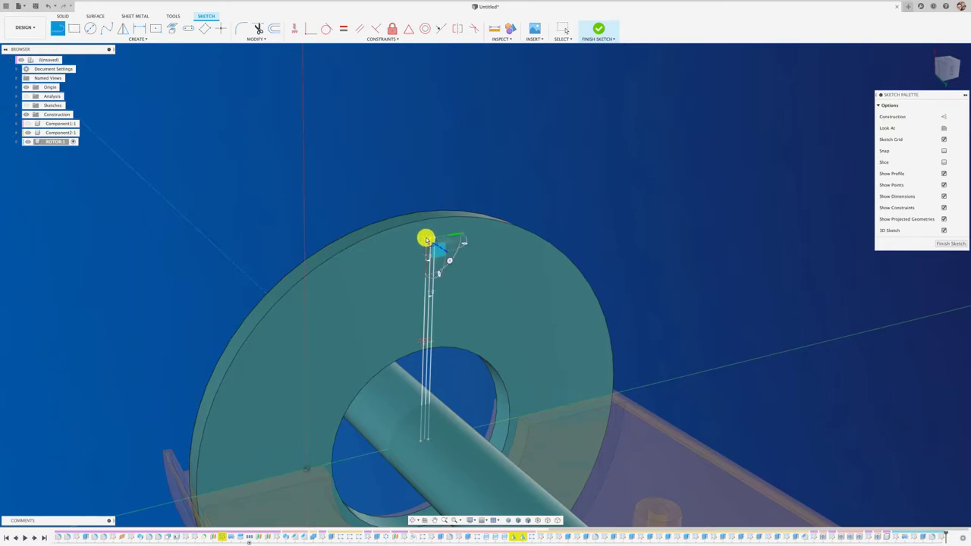
{"action": "left_click", "coordinate": [434, 239]}
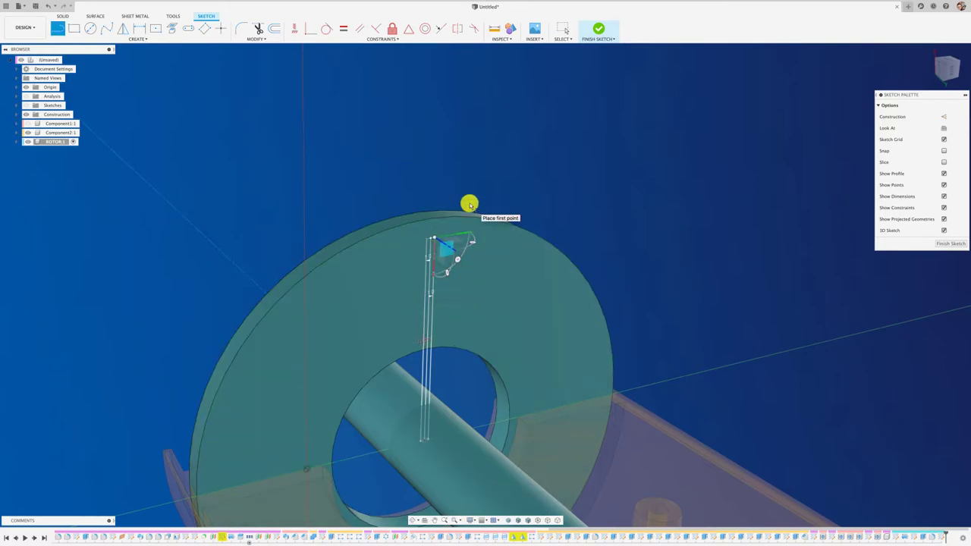
{"action": "key", "text": "Escape"}
{"action": "left_click", "coordinate": [58, 29]}
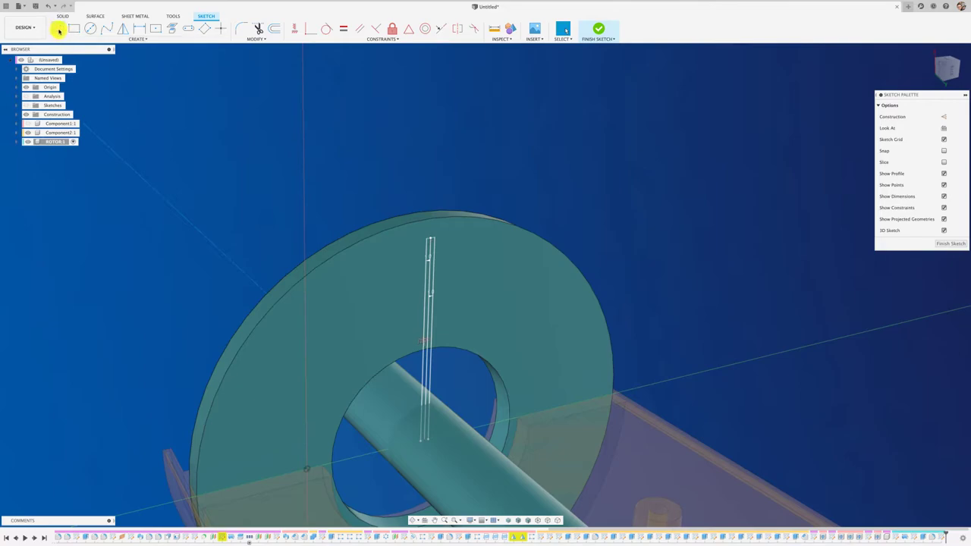
{"action": "left_click", "coordinate": [407, 335]}
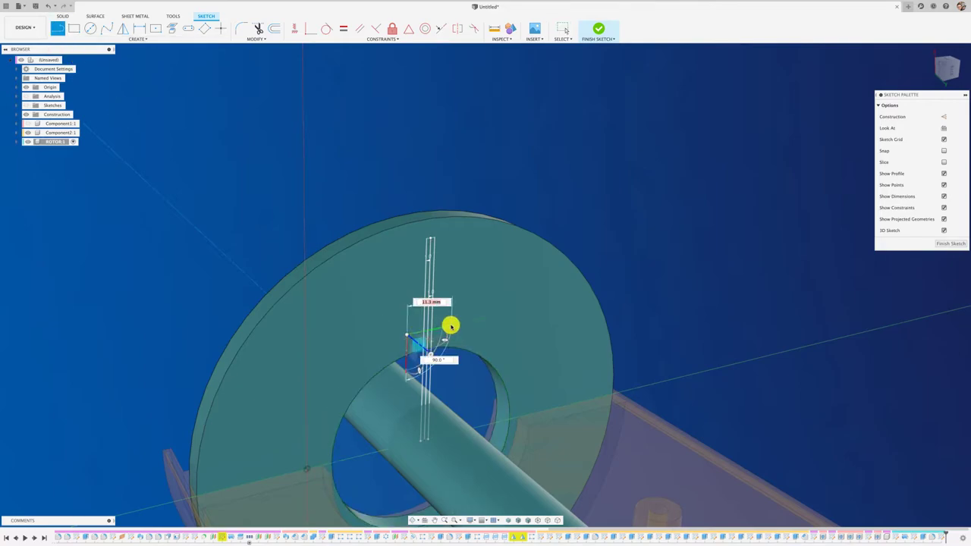
{"action": "left_click", "coordinate": [450, 327]}
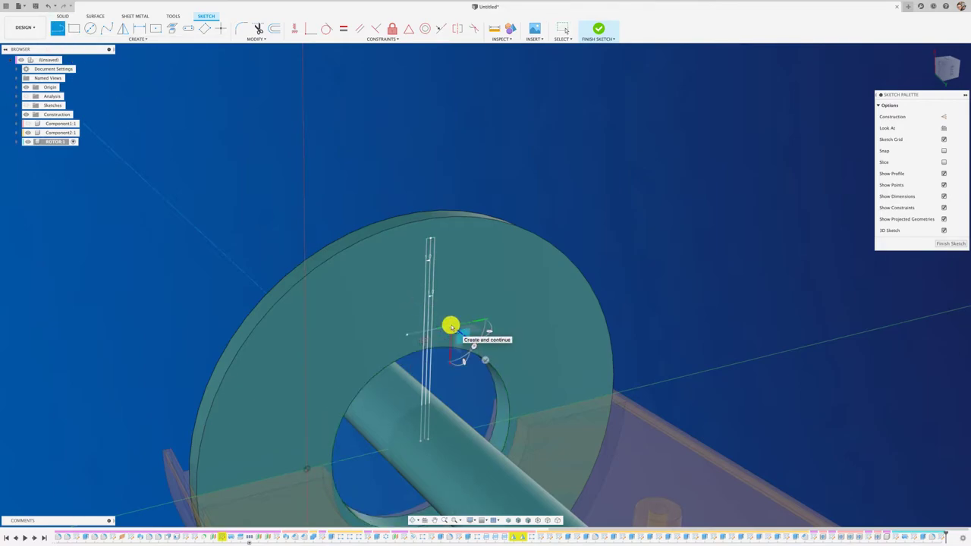
Trim the excess segments into a closed blade rectangle and make the centre line construction.
{"action": "key", "text": "t"}
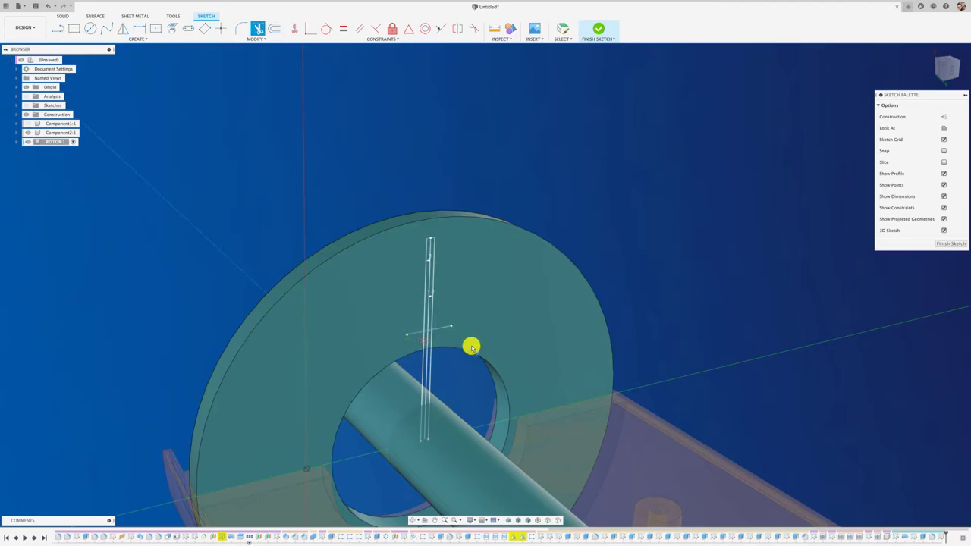
{"action": "left_click", "coordinate": [427, 341]}
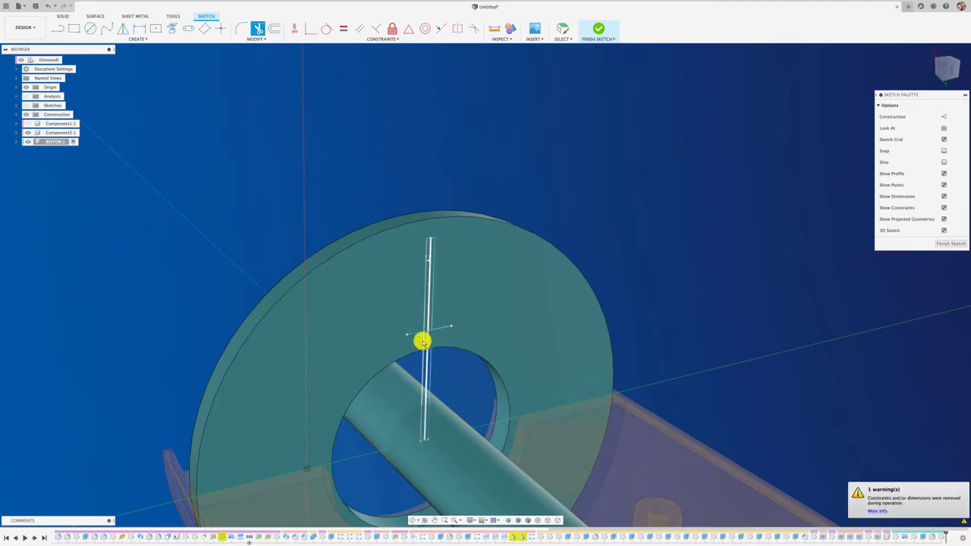
{"action": "left_click", "coordinate": [423, 366]}
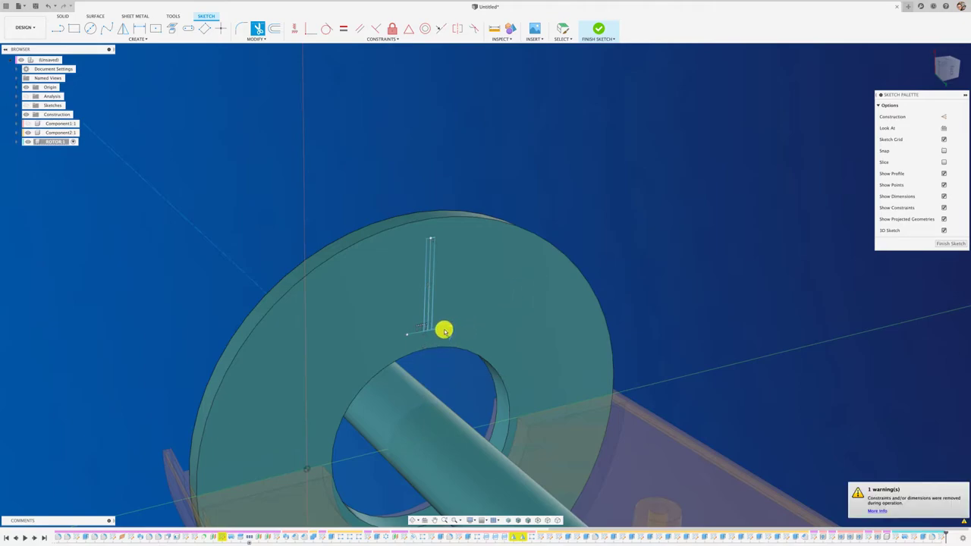
{"action": "left_click", "coordinate": [415, 335]}
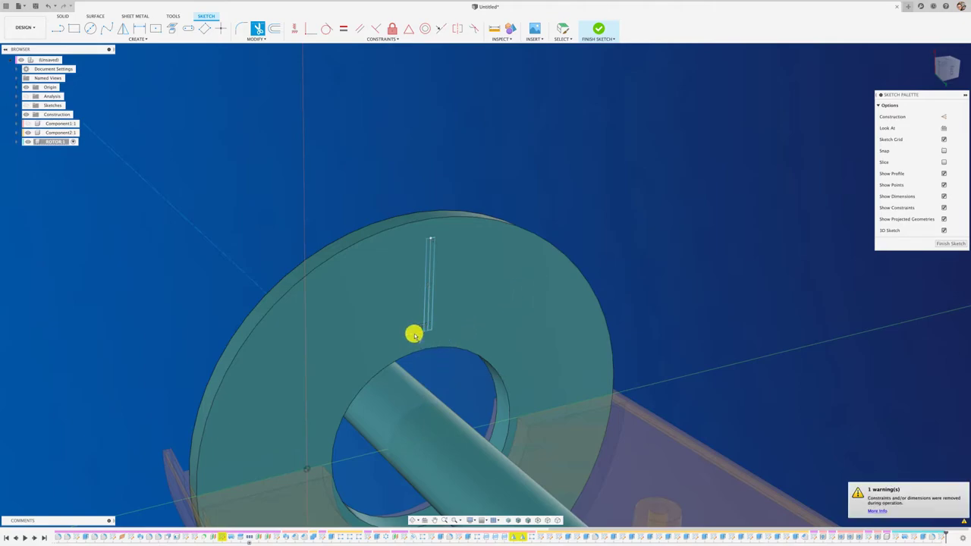
{"action": "key", "text": "Escape"}
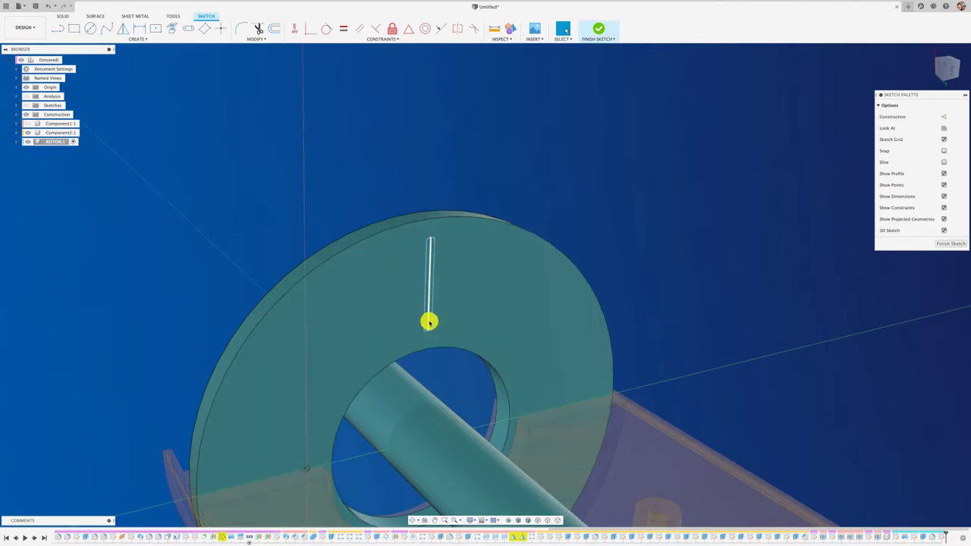
{"action": "left_click", "coordinate": [943, 116]}
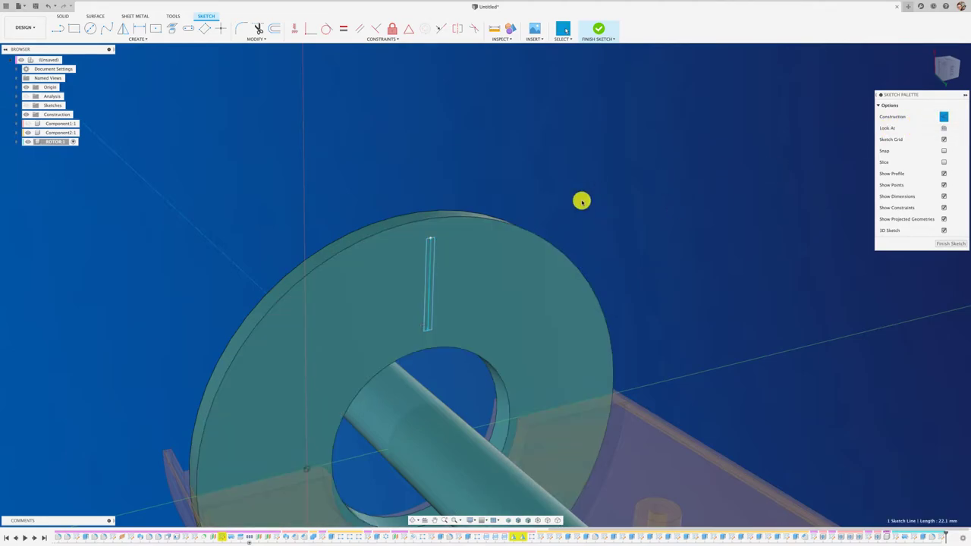
Extrude the thin blade rectangle 61.5 mm, joined to the rotor disc.
{"action": "key", "text": "e"}
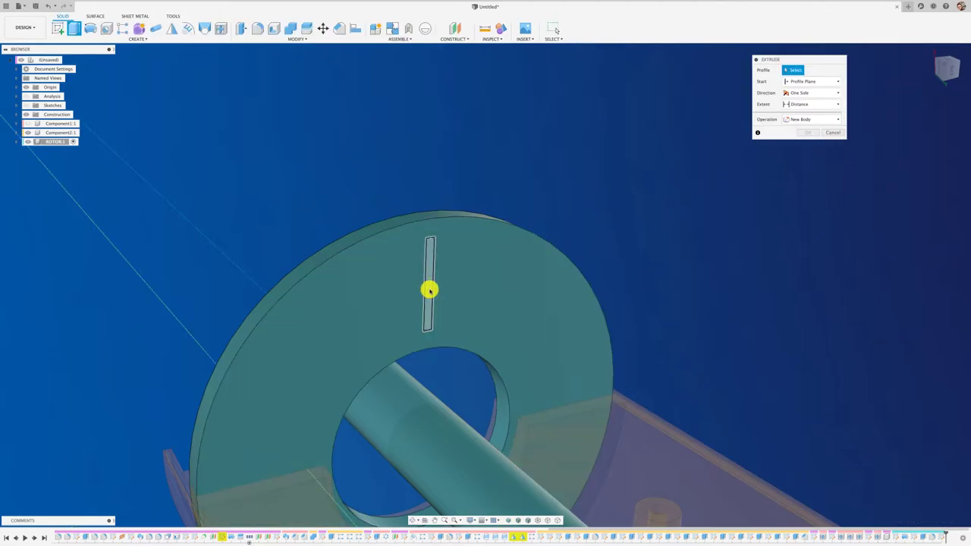
{"action": "left_click", "coordinate": [429, 285]}
{"action": "left_click_drag", "start_coordinate": [489, 325], "coordinate": [636, 353]}
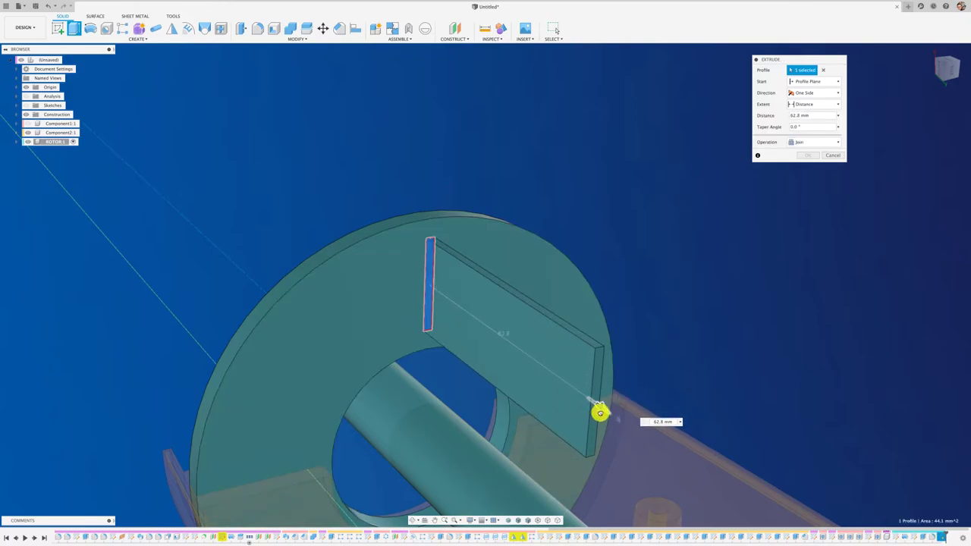
{"action": "middle_click_drag", "start_coordinate": [636, 353], "coordinate": [620, 289], "text": "shift"}
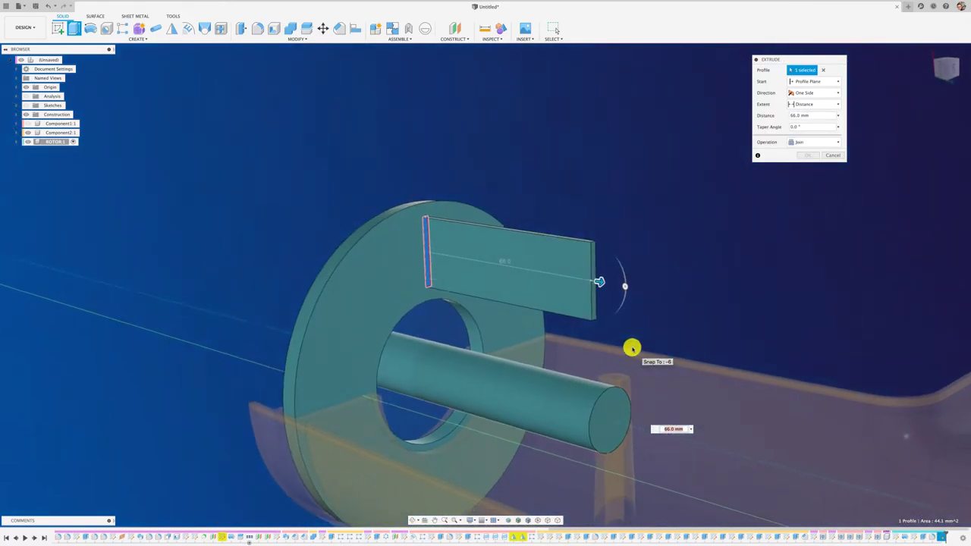
{"action": "left_click_drag", "start_coordinate": [620, 288], "coordinate": [604, 284]}
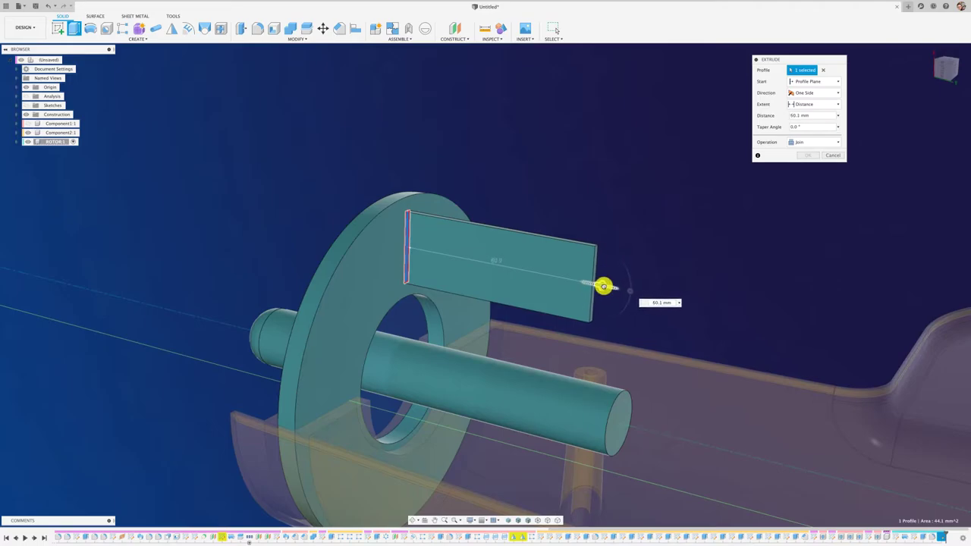
{"action": "mouse_move", "coordinate": [604, 284]}
{"action": "middle_mouse_down", "text": "shift"}
{"action": "mouse_move", "coordinate": [551, 292]}
{"action": "mouse_move", "coordinate": [565, 288]}
{"action": "middle_mouse_up", "text": "shift"}
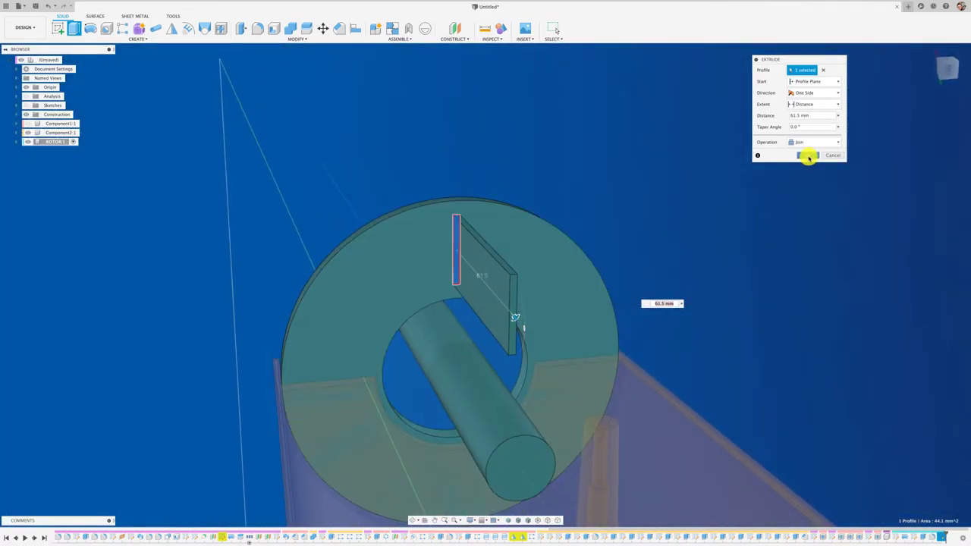
{"action": "left_click", "coordinate": [808, 157]}
{"action": "scroll", "coordinate": [509, 167], "scroll_direction": "up", "scroll_amount": 3}
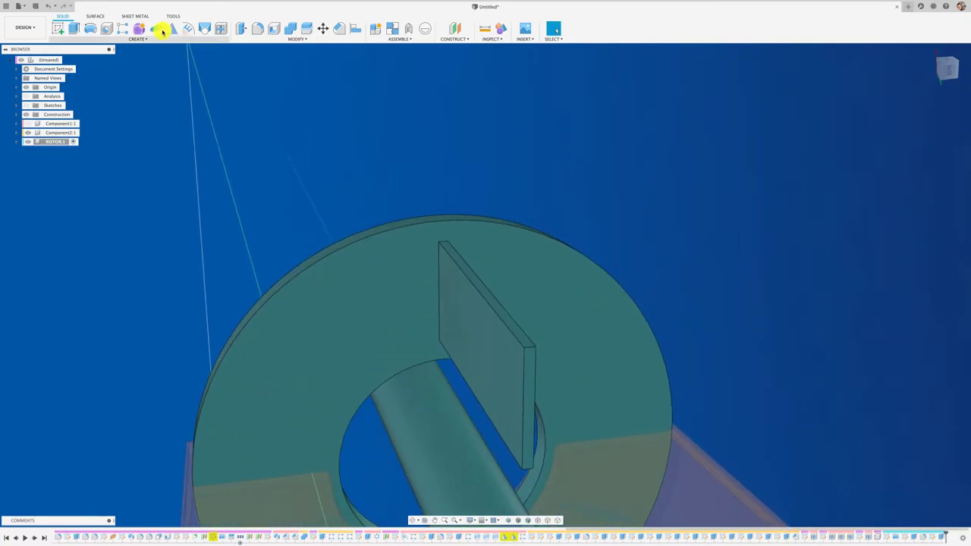
Fillet the blade plate's top edges.
{"action": "key", "text": "f"}
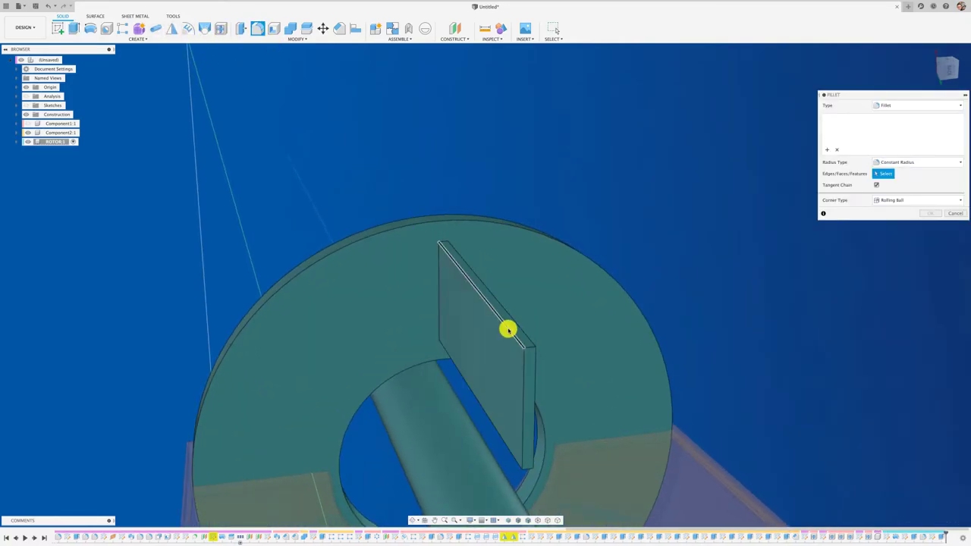
{"action": "left_click", "coordinate": [509, 327]}
{"action": "type", "text": "1"}
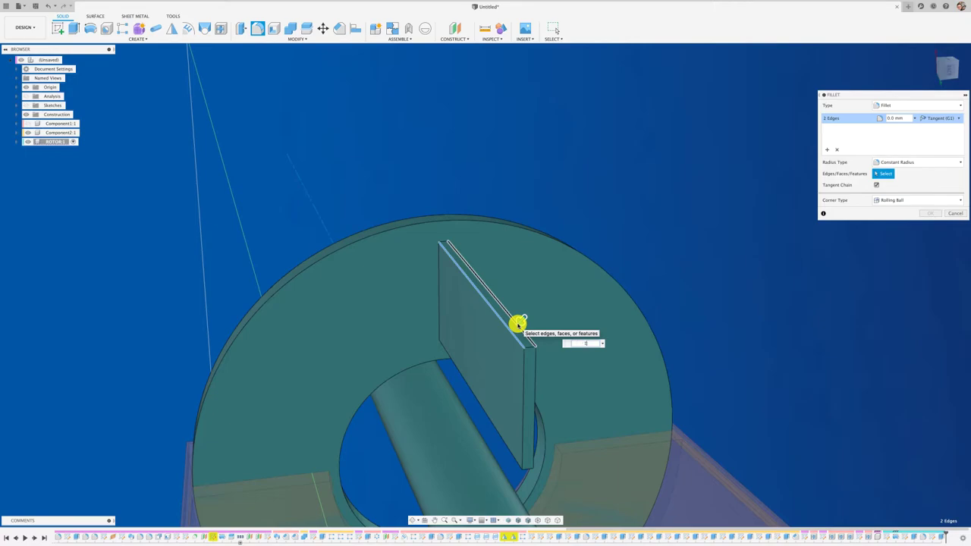
{"action": "key", "text": "Return"}
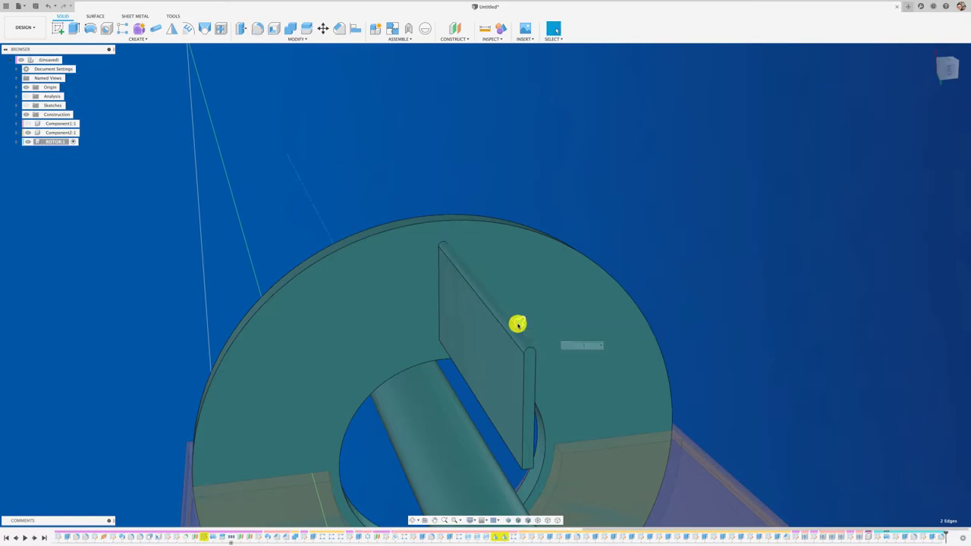
Start a new sketch on the blade plate's face.
{"action": "mouse_move", "coordinate": [517, 325]}
{"action": "middle_mouse_down", "text": "shift"}
{"action": "mouse_move", "coordinate": [508, 372]}
{"action": "mouse_move", "coordinate": [402, 288]}
{"action": "middle_mouse_up", "text": "shift"}
{"action": "left_click", "coordinate": [58, 29]}
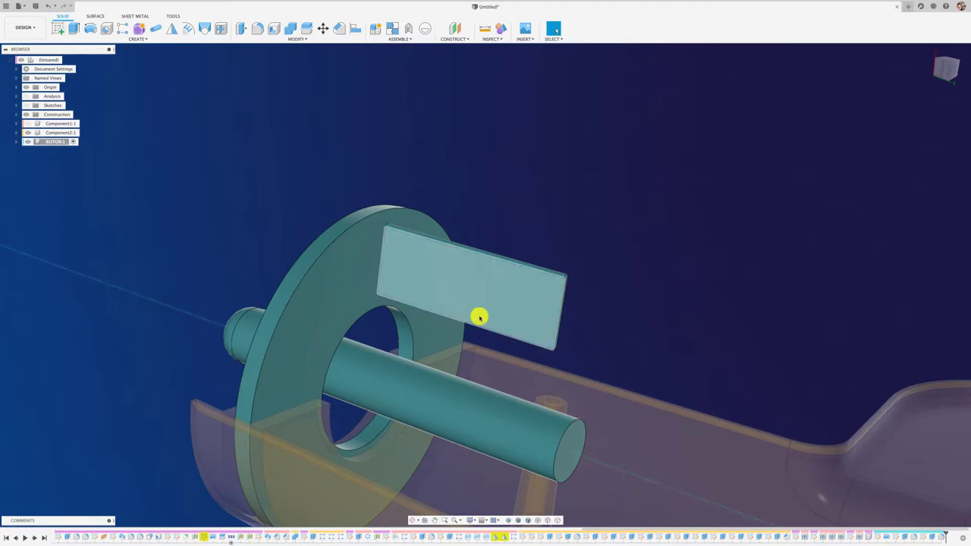
{"action": "left_click", "coordinate": [494, 301]}
Look straight at the plate face and project the shaft into the sketch.
{"action": "left_click", "coordinate": [944, 70]}
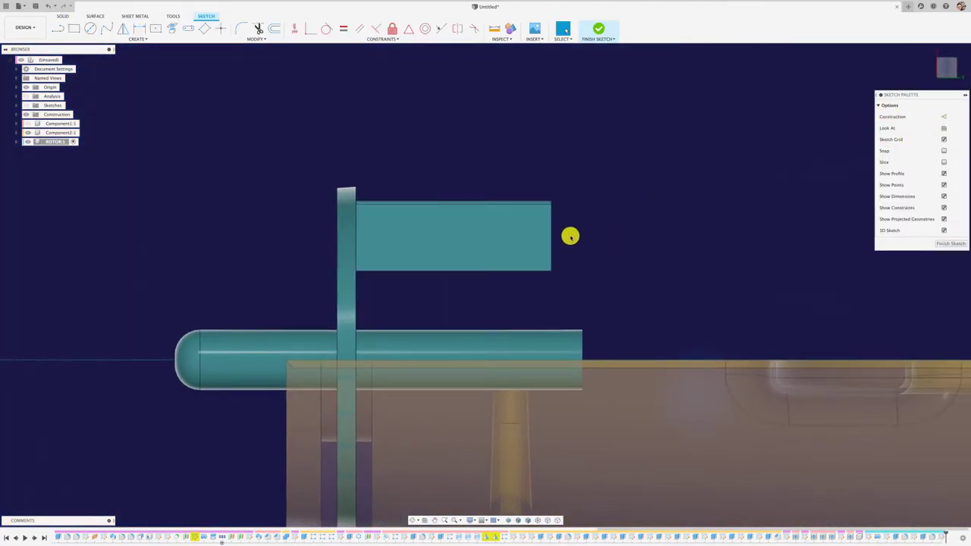
{"action": "key", "text": "p"}
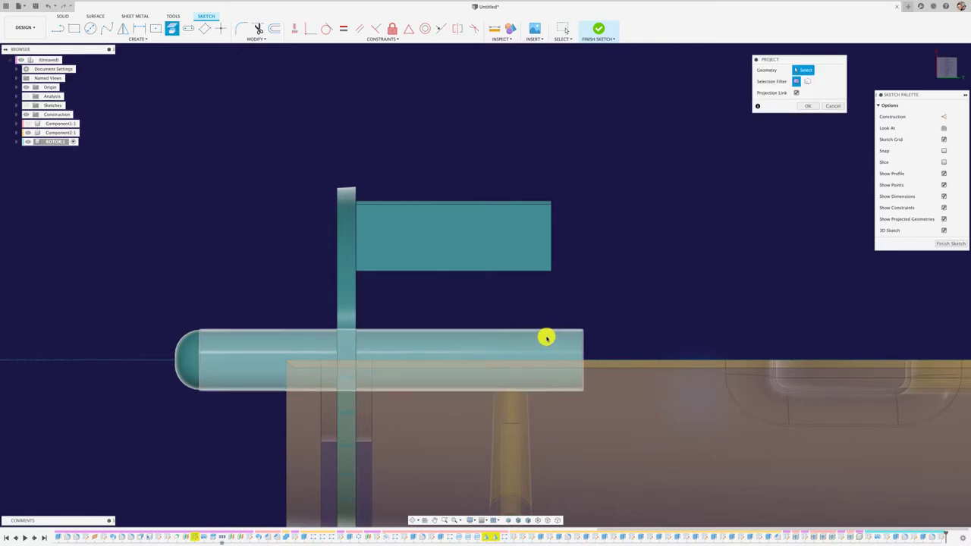
{"action": "left_click", "coordinate": [546, 338]}
{"action": "left_click", "coordinate": [808, 106]}
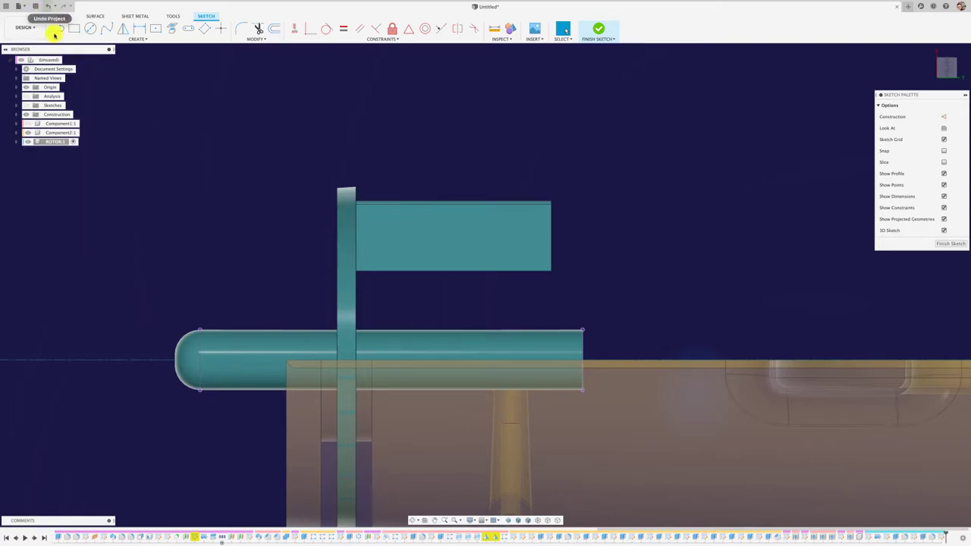
Draw the slanted side from the plate corner to the shaft end, plus the vertical and shaft-edge lines.
{"action": "left_click", "coordinate": [57, 28]}
{"action": "left_click_drag", "start_coordinate": [552, 271], "coordinate": [582, 330]}
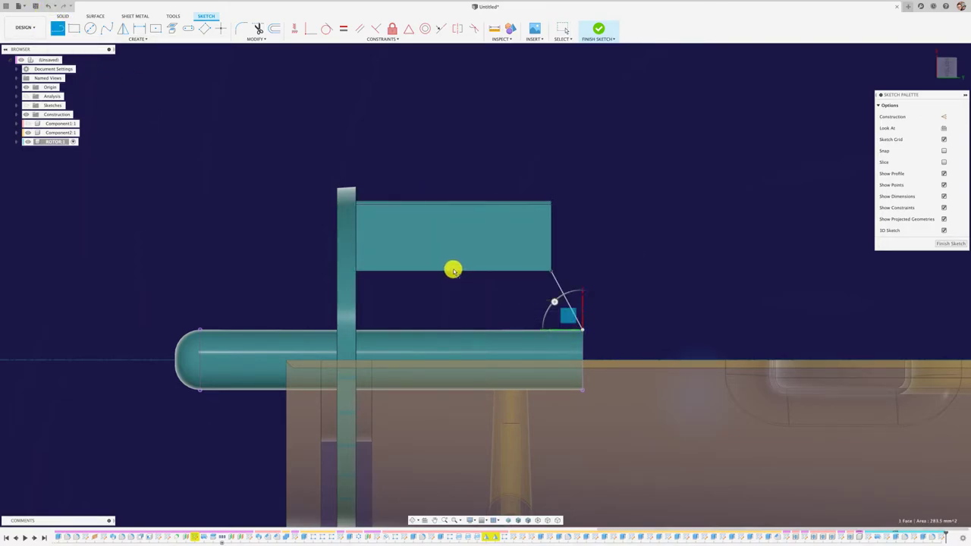
{"action": "left_click", "coordinate": [453, 270]}
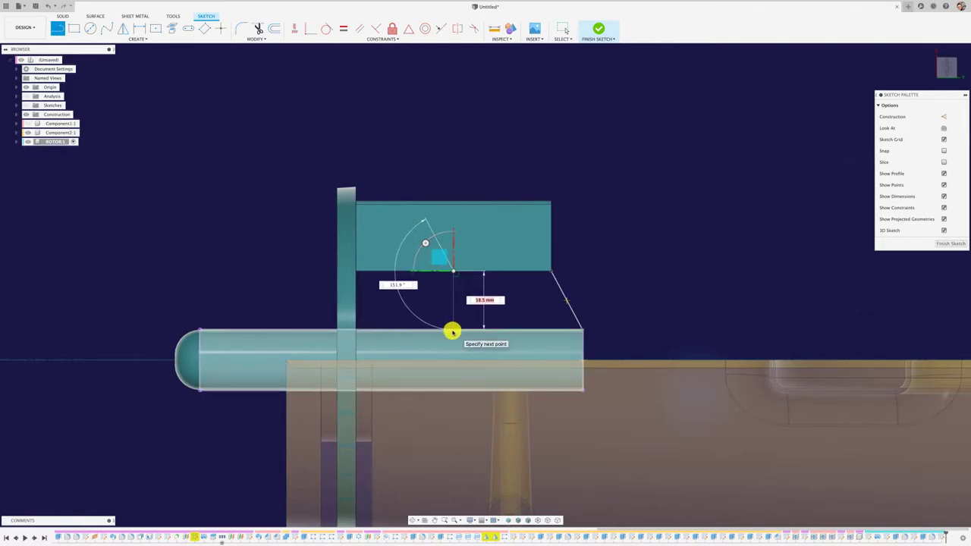
{"action": "left_click", "coordinate": [453, 332]}
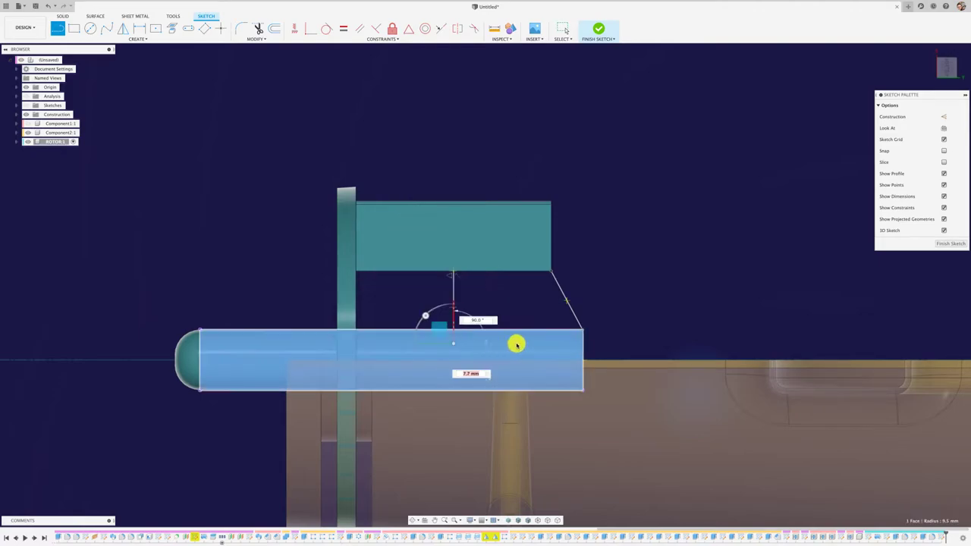
{"action": "left_click", "coordinate": [581, 340]}
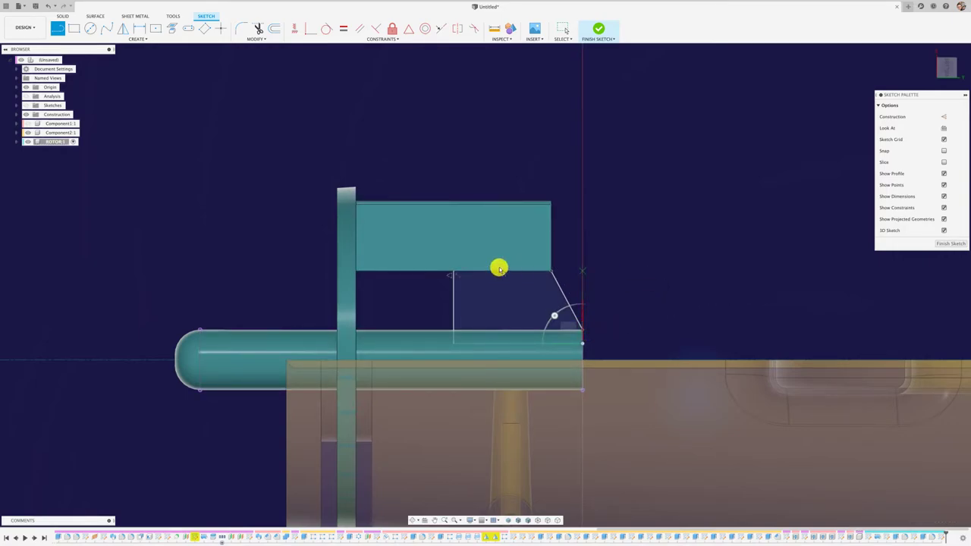
{"action": "scroll", "coordinate": [498, 267], "scroll_direction": "up", "scroll_amount": 2}
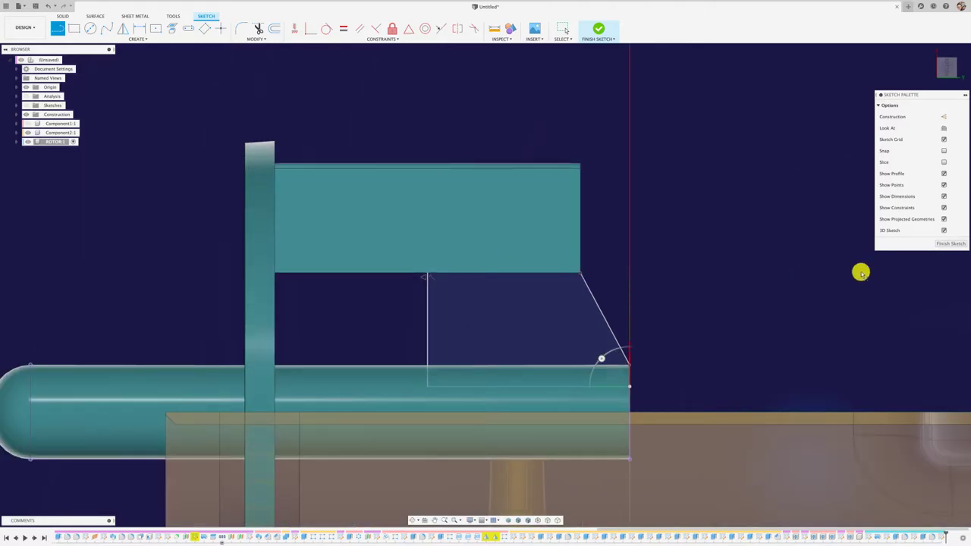
{"action": "left_click", "coordinate": [580, 272]}
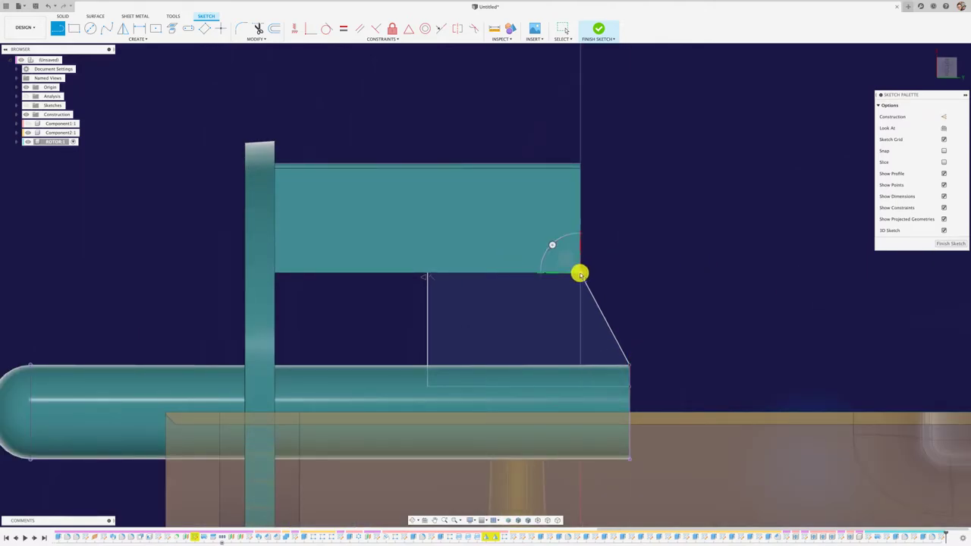
{"action": "left_click", "coordinate": [425, 272]}
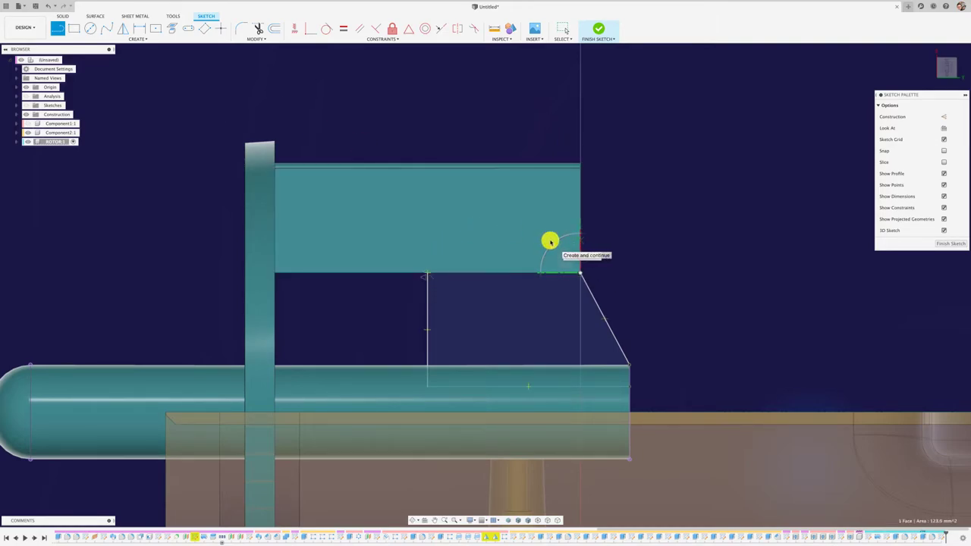
{"action": "key", "text": "Escape"}
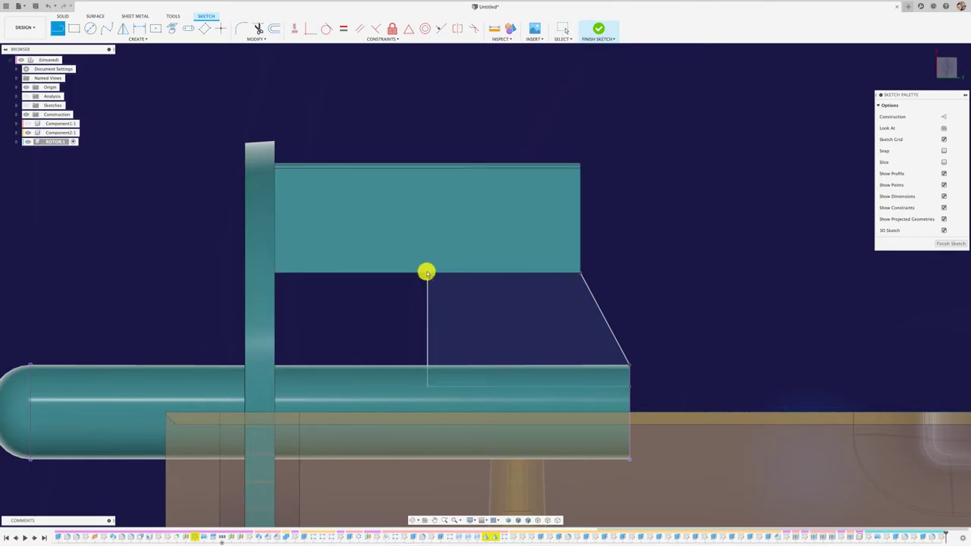
Close the profile along the plate's bottom edge and finish the sketch.
{"action": "key", "text": "l"}
{"action": "left_click", "coordinate": [427, 272]}
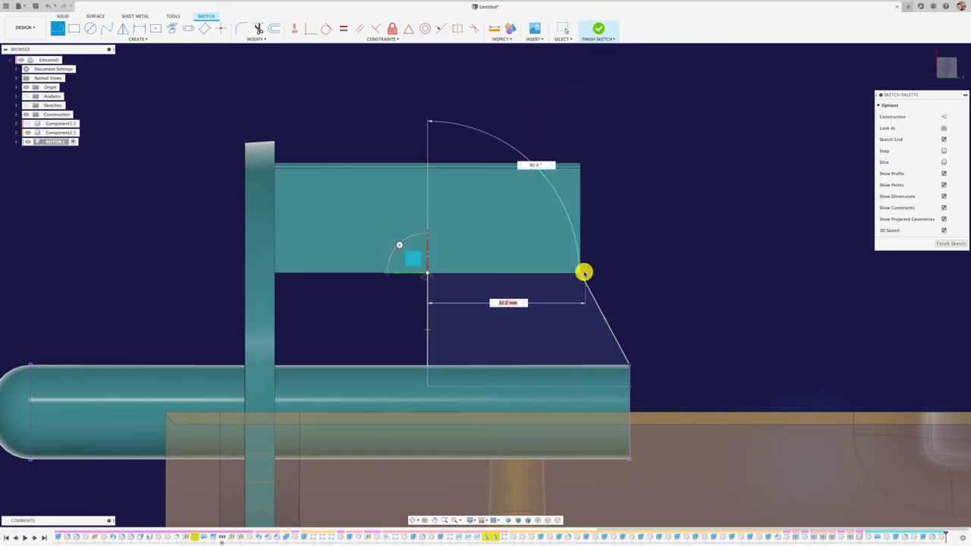
{"action": "left_click", "coordinate": [580, 272]}
{"action": "key", "text": "Escape"}
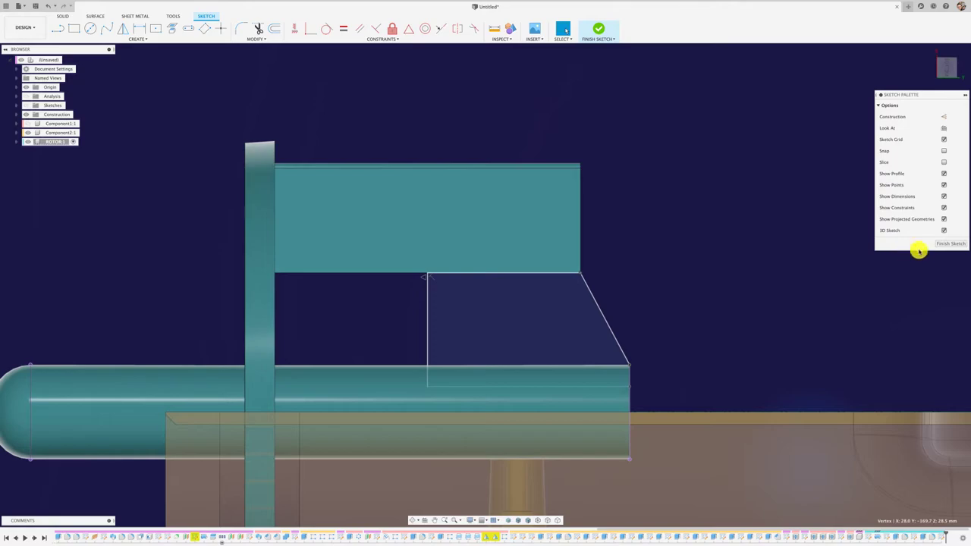
{"action": "left_click", "coordinate": [939, 245]}
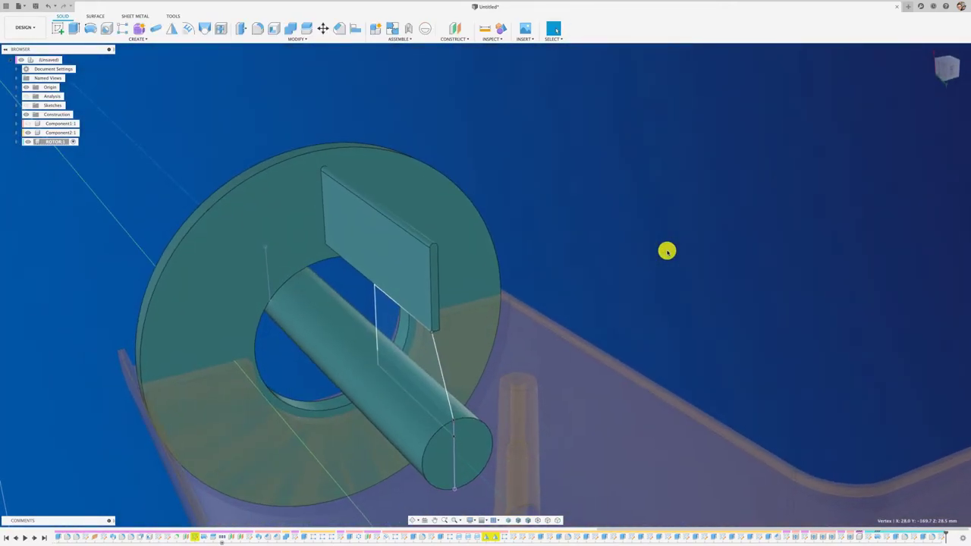
Extrude the tapered four-sided profile -2 mm as a Join instead of a Cut.
{"action": "key", "text": "e"}
{"action": "left_click", "coordinate": [423, 339]}
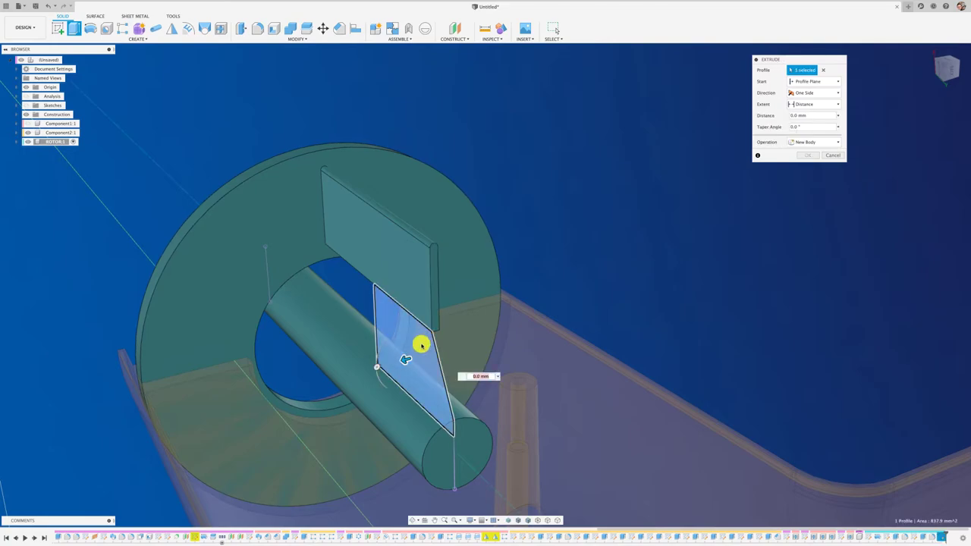
{"action": "left_click_drag", "start_coordinate": [406, 360], "coordinate": [425, 353]}
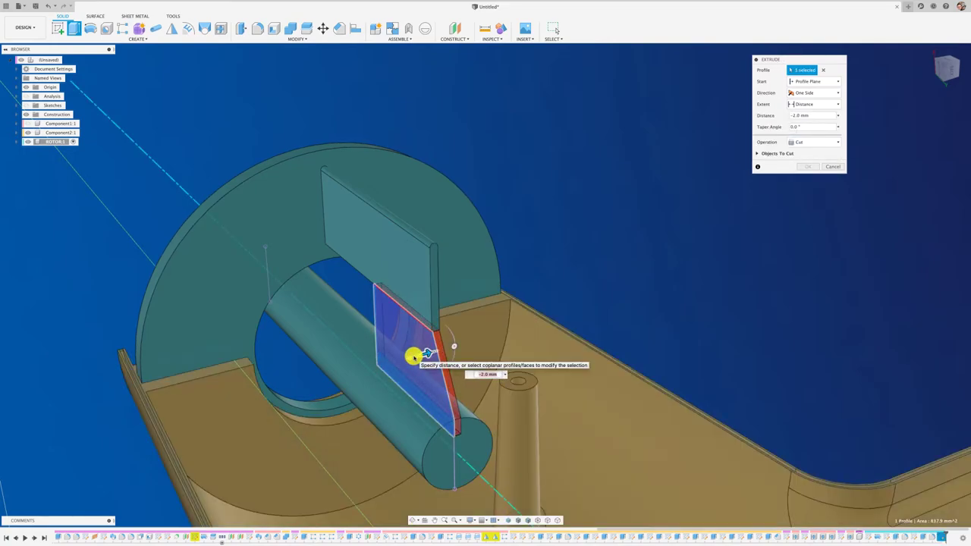
{"action": "middle_click_drag", "start_coordinate": [412, 356], "coordinate": [603, 260], "text": "shift"}
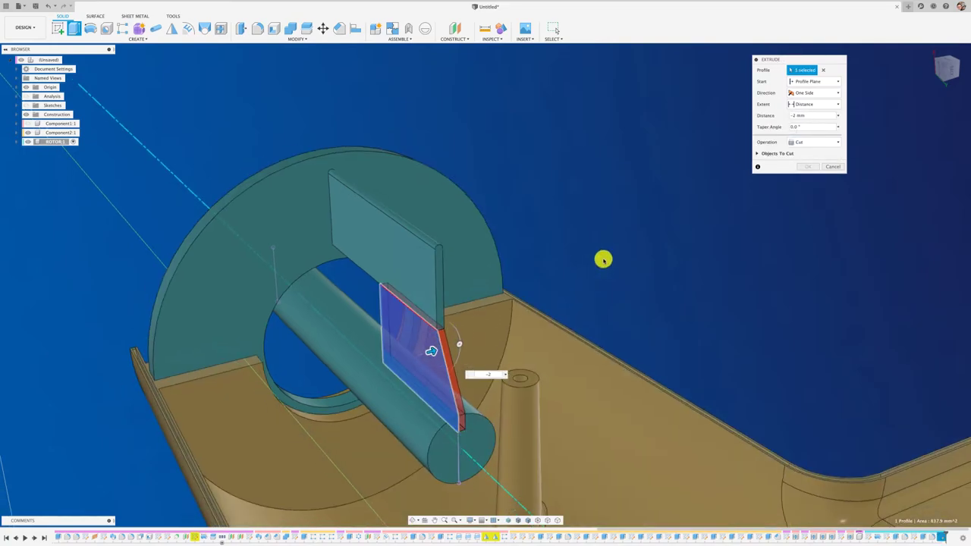
{"action": "left_click", "coordinate": [802, 143]}
{"action": "left_click", "coordinate": [799, 154]}
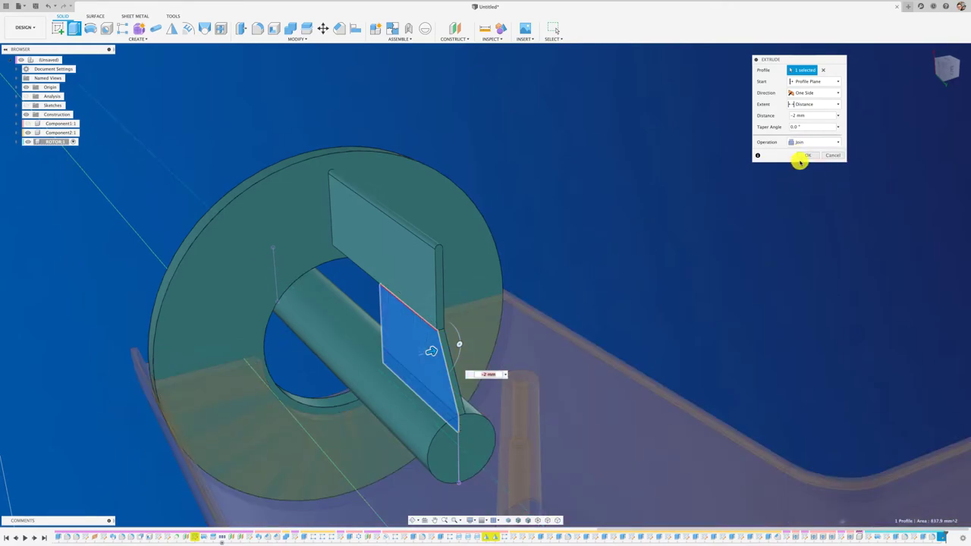
{"action": "key", "text": "Return"}
{"action": "mouse_move", "coordinate": [604, 266]}
{"action": "middle_mouse_down", "text": "shift"}
{"action": "mouse_move", "coordinate": [508, 299]}
{"action": "mouse_move", "coordinate": [427, 262]}
{"action": "middle_mouse_up", "text": "shift"}
{"action": "scroll", "coordinate": [508, 300], "scroll_direction": "up", "scroll_amount": 3}
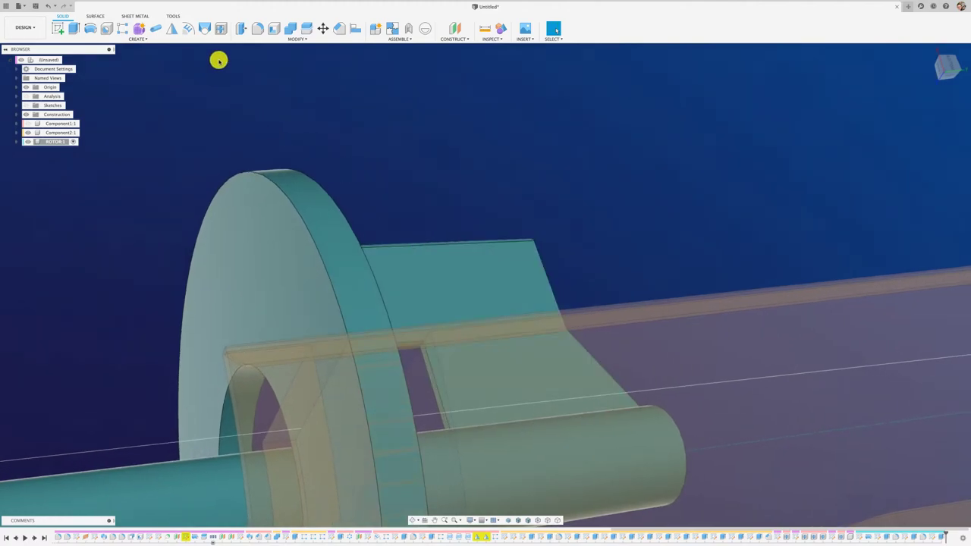
Fillet the blade's inner corner edge with a 14.1 mm radius.
{"action": "left_click", "coordinate": [260, 30]}
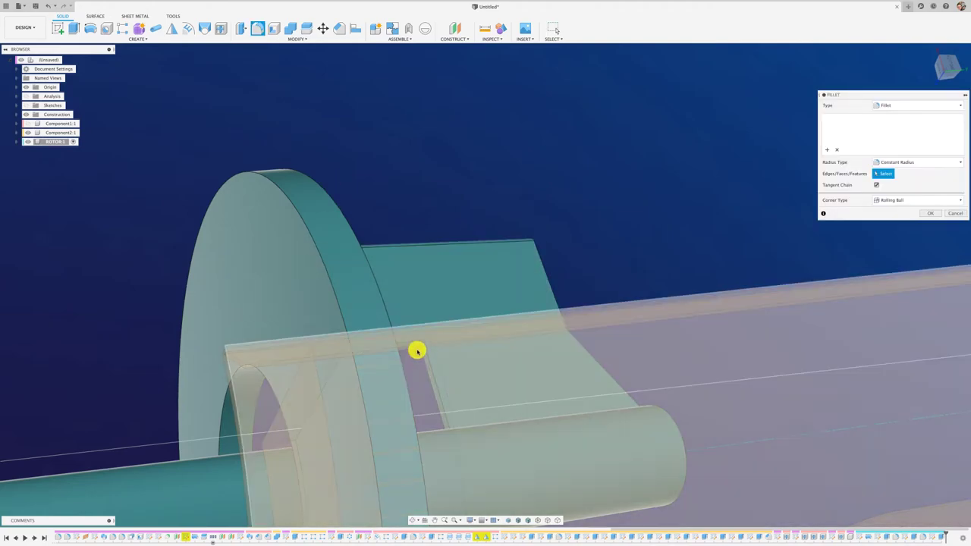
{"action": "scroll", "coordinate": [421, 347], "scroll_direction": "up", "scroll_amount": 5}
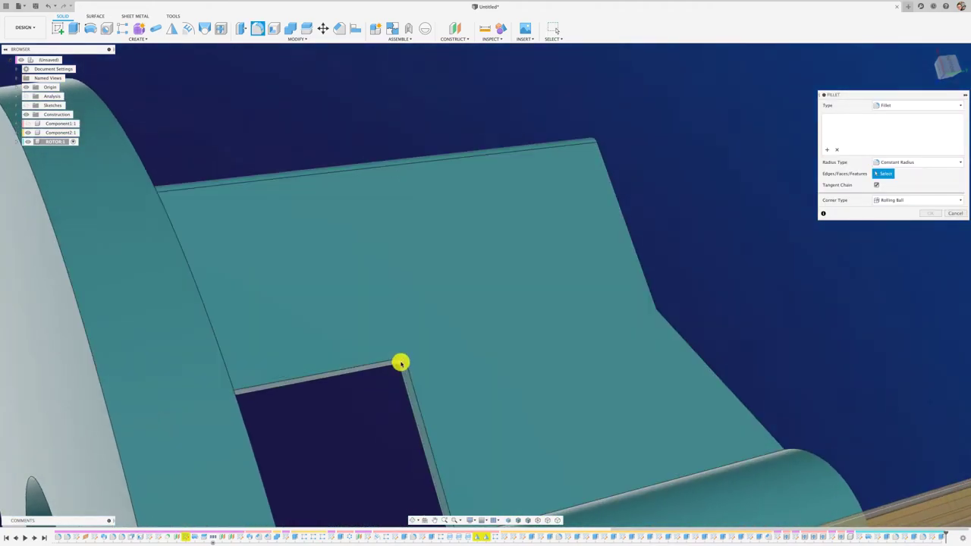
{"action": "left_click", "coordinate": [397, 368]}
{"action": "left_click_drag", "start_coordinate": [397, 367], "coordinate": [370, 410]}
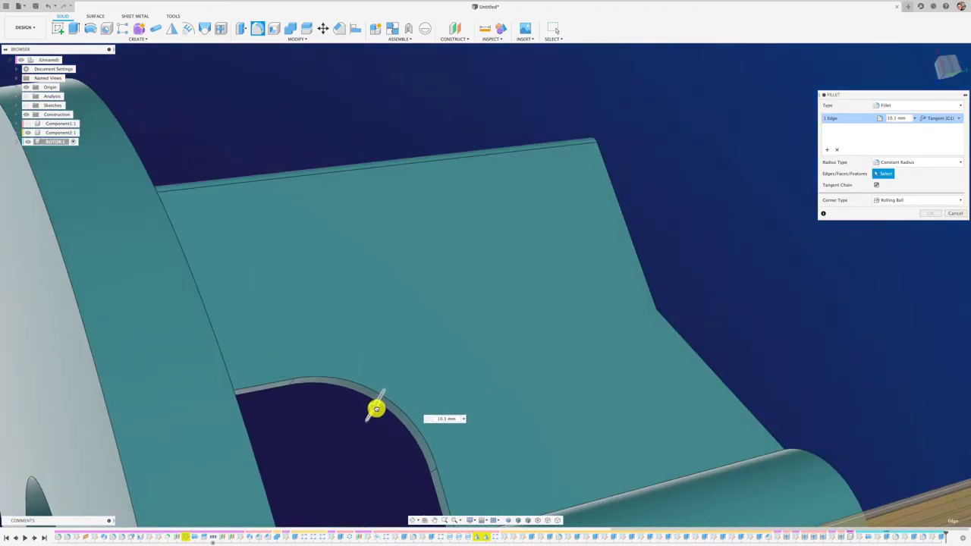
{"action": "scroll", "coordinate": [425, 330], "scroll_direction": "down", "scroll_amount": 5}
{"action": "mouse_move", "coordinate": [439, 325]}
{"action": "middle_mouse_down", "text": "shift"}
{"action": "mouse_move", "coordinate": [552, 282]}
{"action": "mouse_move", "coordinate": [540, 329]}
{"action": "middle_mouse_up", "text": "shift"}
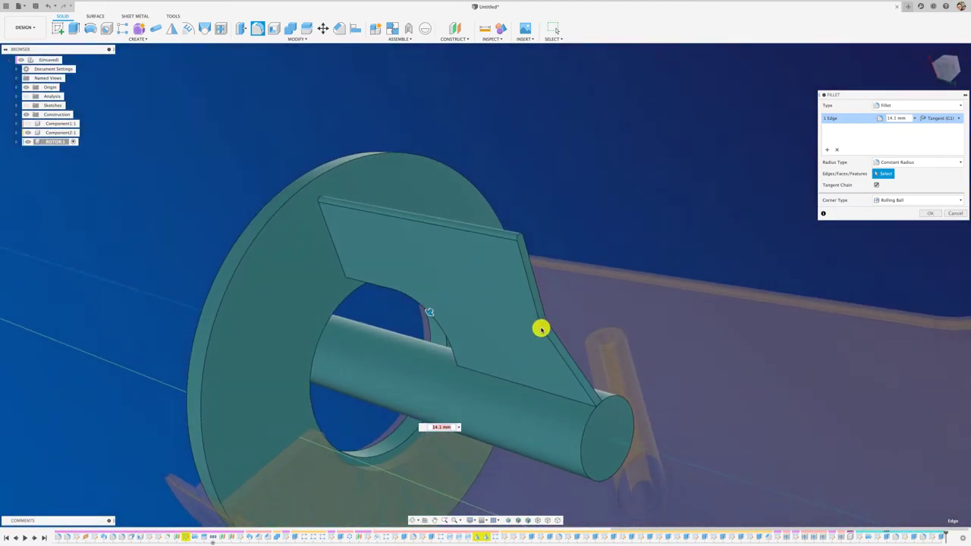
{"action": "left_click", "coordinate": [930, 213]}
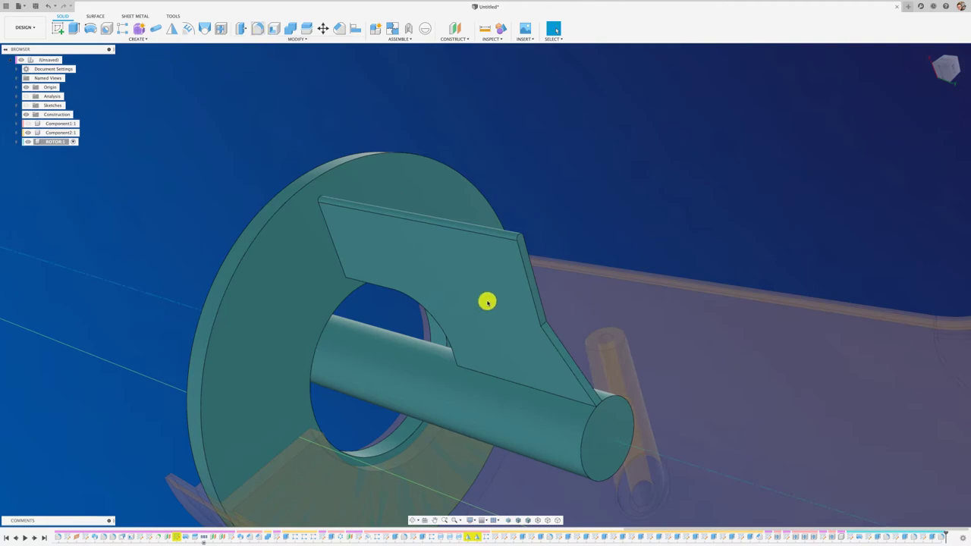
Fillet the blade's angled edge near the shaft at 18.4 mm.
{"action": "key", "text": "f"}
{"action": "left_click", "coordinate": [545, 323]}
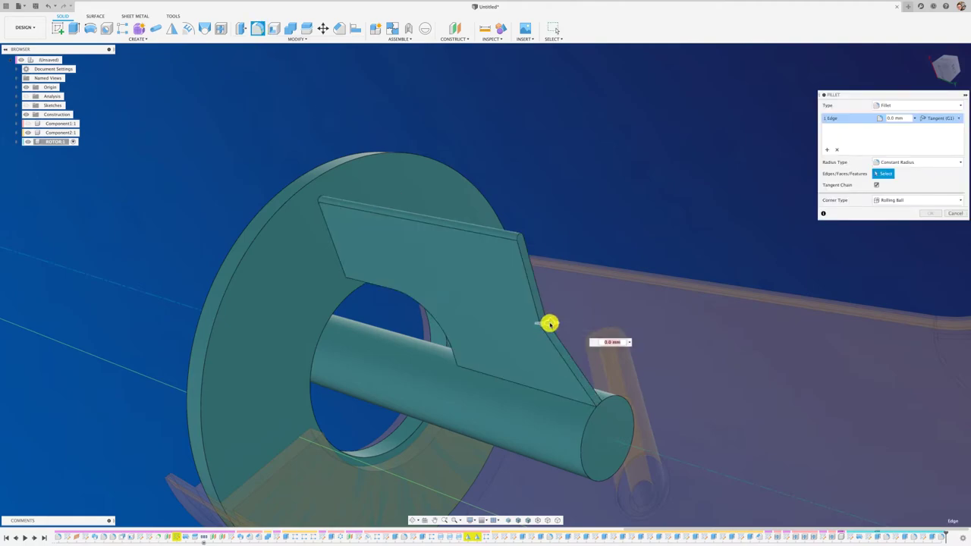
{"action": "left_click_drag", "start_coordinate": [555, 321], "coordinate": [551, 323]}
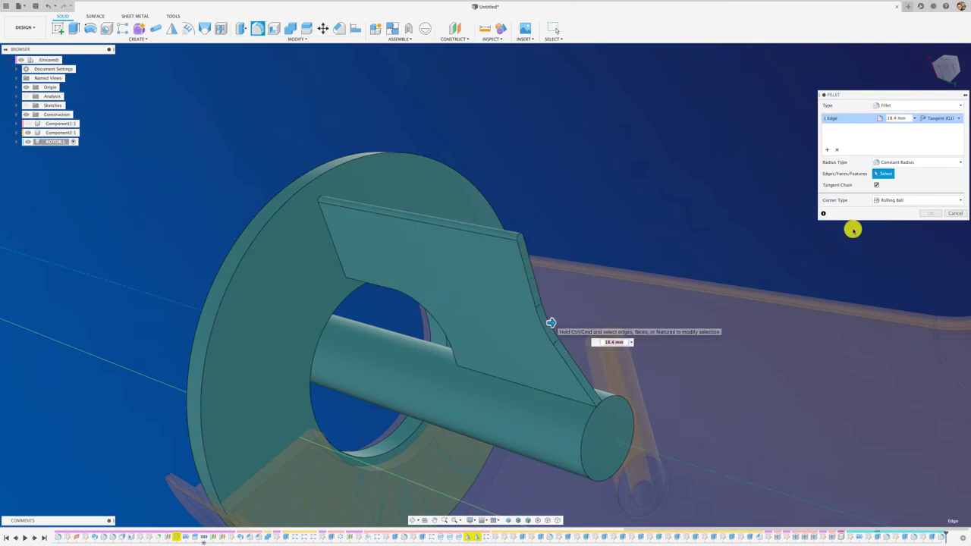
{"action": "key", "text": "Return"}
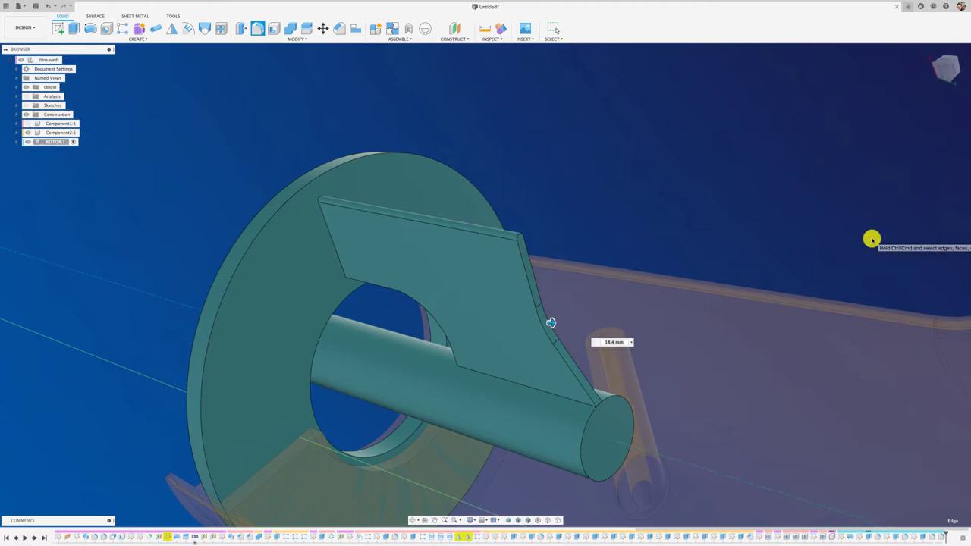
{"action": "mouse_move", "coordinate": [801, 255]}
{"action": "middle_mouse_down", "text": "shift"}
{"action": "mouse_move", "coordinate": [700, 241]}
{"action": "mouse_move", "coordinate": [418, 157]}
{"action": "mouse_move", "coordinate": [279, 48]}
{"action": "middle_mouse_up", "text": "shift"}
Begin a third fillet on the blade and curved cutout edges, then cancel it.
{"action": "left_click", "coordinate": [258, 30]}
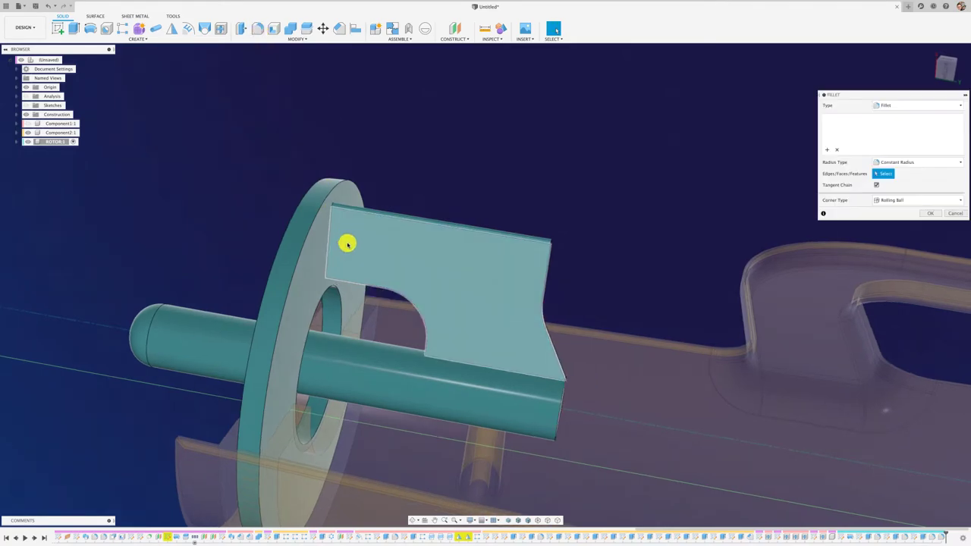
{"action": "mouse_move", "coordinate": [346, 243]}
{"action": "middle_mouse_down", "text": "shift"}
{"action": "mouse_move", "coordinate": [382, 316]}
{"action": "mouse_move", "coordinate": [377, 301]}
{"action": "mouse_move", "coordinate": [406, 303]}
{"action": "mouse_move", "coordinate": [353, 408]}
{"action": "middle_mouse_up", "text": "shift"}
{"action": "left_click", "coordinate": [377, 304]}
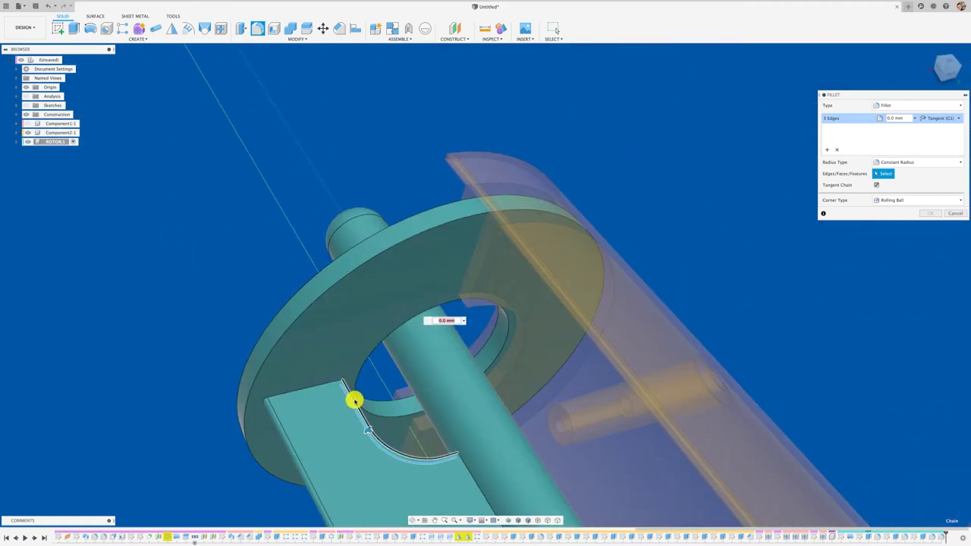
{"action": "left_click", "coordinate": [355, 404]}
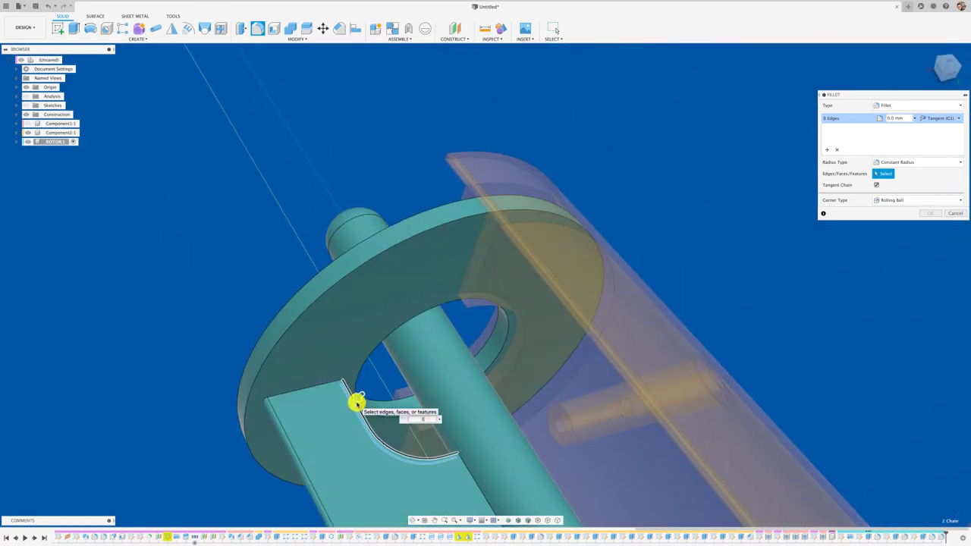
{"action": "key", "text": "Escape"}
{"action": "middle_click_drag", "start_coordinate": [356, 402], "coordinate": [520, 329], "text": "shift"}
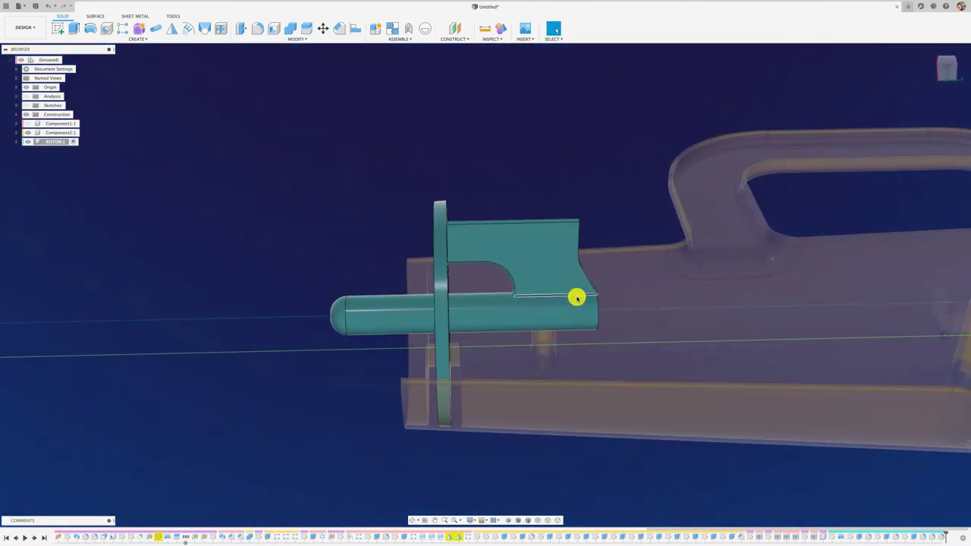
{"action": "mouse_move", "coordinate": [576, 297]}
{"action": "middle_mouse_down", "text": "shift"}
{"action": "mouse_move", "coordinate": [356, 308]}
{"action": "mouse_move", "coordinate": [232, 245]}
{"action": "middle_mouse_up", "text": "shift"}
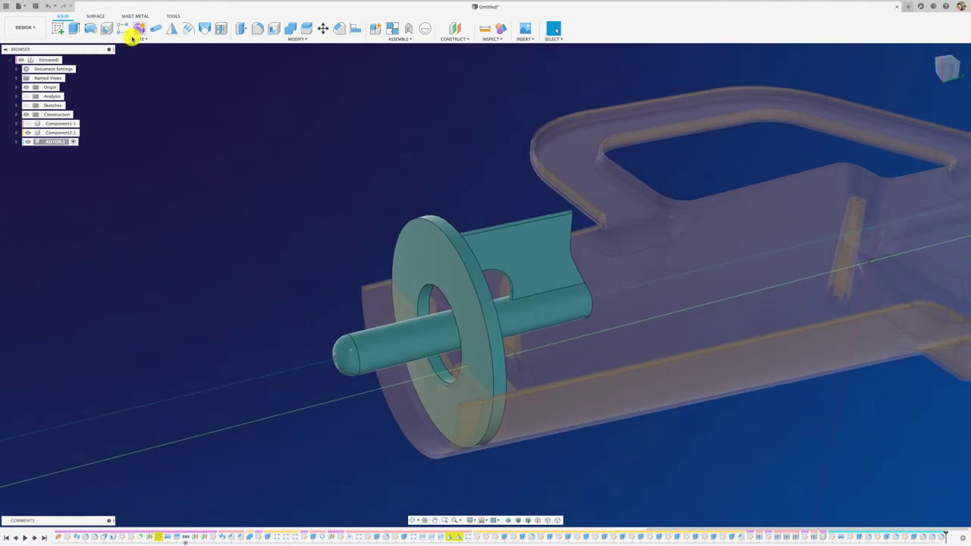
Start a Faces-type circular pattern and select all the blade's faces, including the fillet.
{"action": "left_click", "coordinate": [134, 38]}
{"action": "mouse_move", "coordinate": [66, 200]}
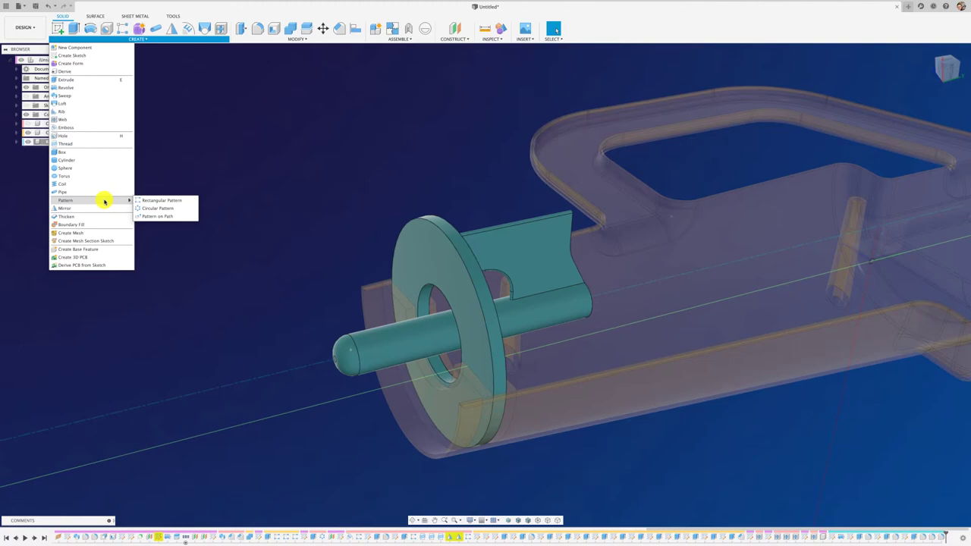
{"action": "left_click", "coordinate": [164, 208]}
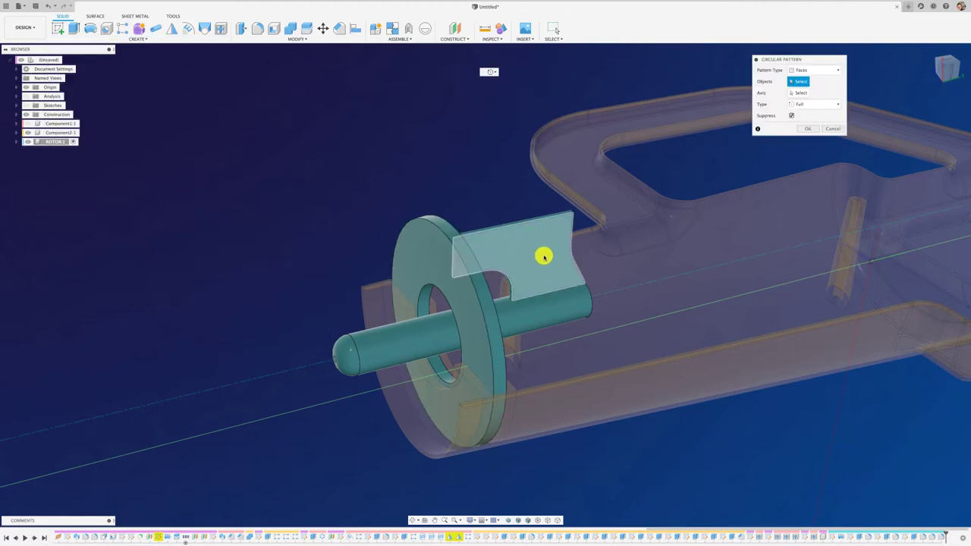
{"action": "left_click", "coordinate": [813, 70]}
{"action": "left_click", "coordinate": [531, 239]}
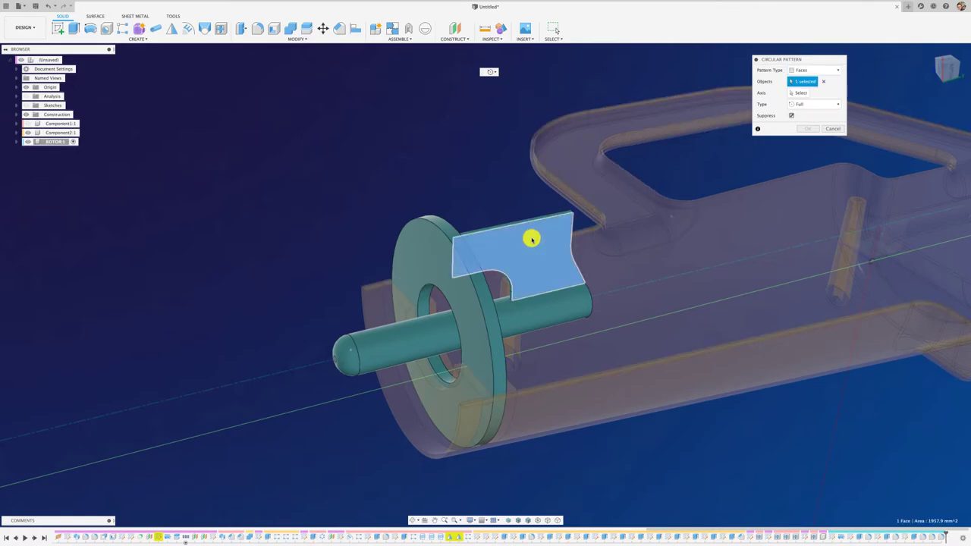
{"action": "scroll", "coordinate": [531, 240], "scroll_direction": "up", "scroll_amount": 2}
{"action": "left_click", "coordinate": [526, 173]}
{"action": "mouse_move", "coordinate": [526, 172]}
{"action": "middle_mouse_down", "text": "shift"}
{"action": "mouse_move", "coordinate": [534, 206]}
{"action": "mouse_move", "coordinate": [524, 213]}
{"action": "mouse_move", "coordinate": [435, 208]}
{"action": "middle_mouse_up", "text": "shift"}
{"action": "left_click", "coordinate": [497, 220]}
{"action": "scroll", "coordinate": [418, 208], "scroll_direction": "up", "scroll_amount": 3}
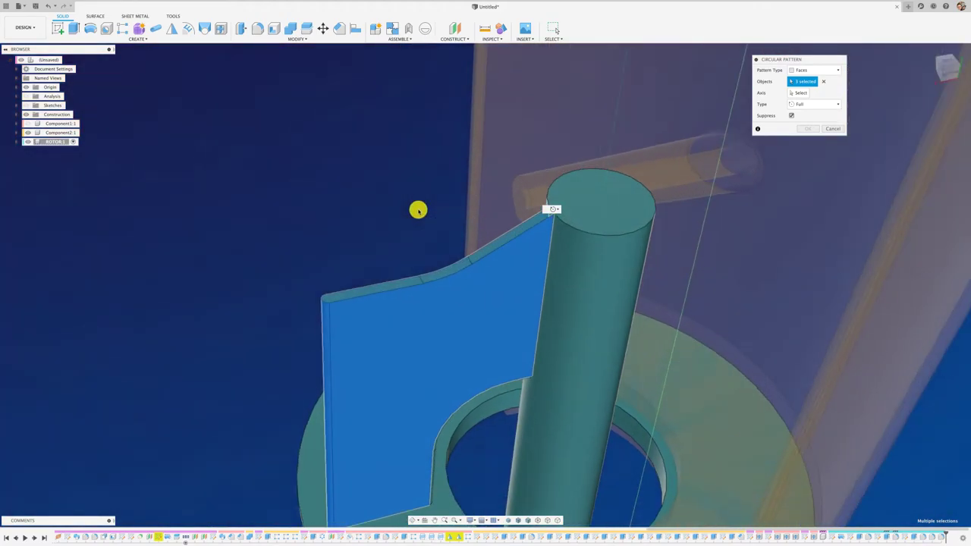
{"action": "left_click", "coordinate": [389, 287]}
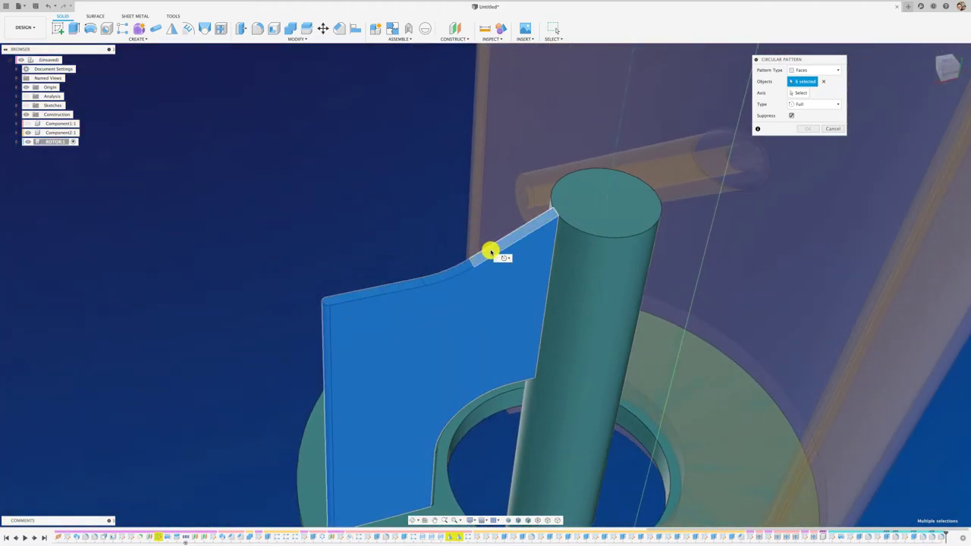
{"action": "mouse_move", "coordinate": [491, 251]}
{"action": "middle_mouse_down", "text": "shift"}
{"action": "mouse_move", "coordinate": [545, 252]}
{"action": "mouse_move", "coordinate": [528, 281]}
{"action": "mouse_move", "coordinate": [484, 319]}
{"action": "mouse_move", "coordinate": [321, 250]}
{"action": "mouse_move", "coordinate": [372, 227]}
{"action": "middle_mouse_up", "text": "shift"}
{"action": "left_click", "coordinate": [544, 253]}
{"action": "left_click", "coordinate": [546, 265]}
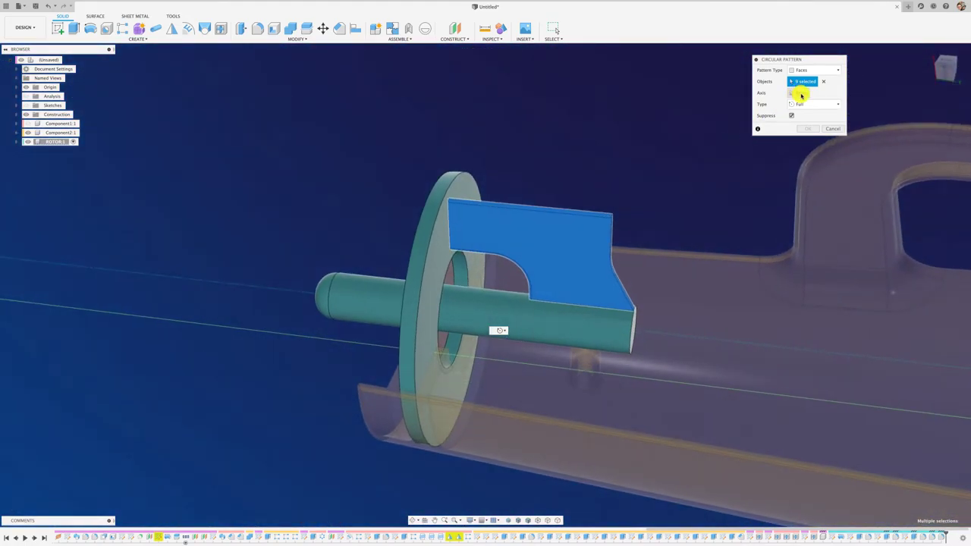
Use the shaft as the pattern axis and raise the quantity to 12.
{"action": "left_click", "coordinate": [800, 93]}
{"action": "left_click", "coordinate": [327, 301]}
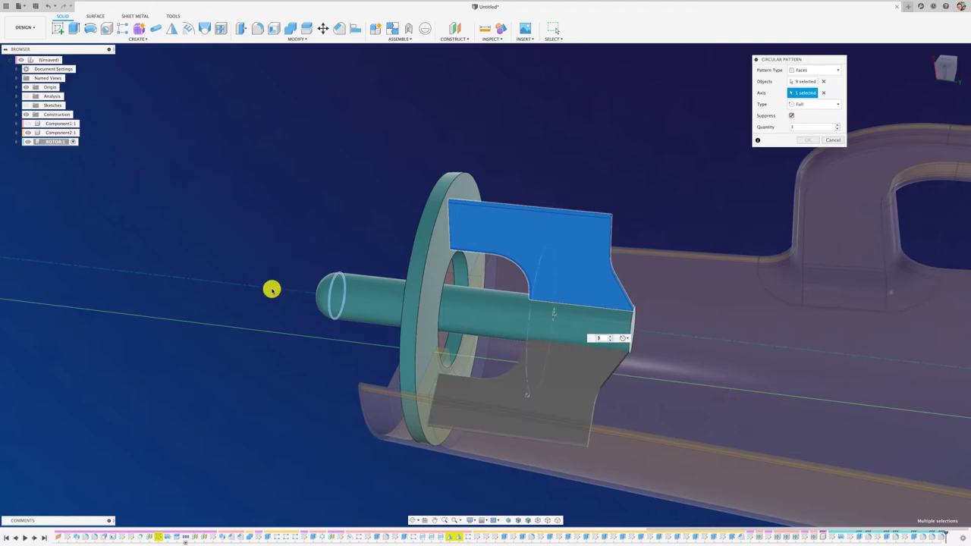
{"action": "mouse_move", "coordinate": [270, 288]}
{"action": "middle_mouse_down", "text": "shift"}
{"action": "mouse_move", "coordinate": [368, 311]}
{"action": "mouse_move", "coordinate": [609, 339]}
{"action": "middle_mouse_up", "text": "shift"}
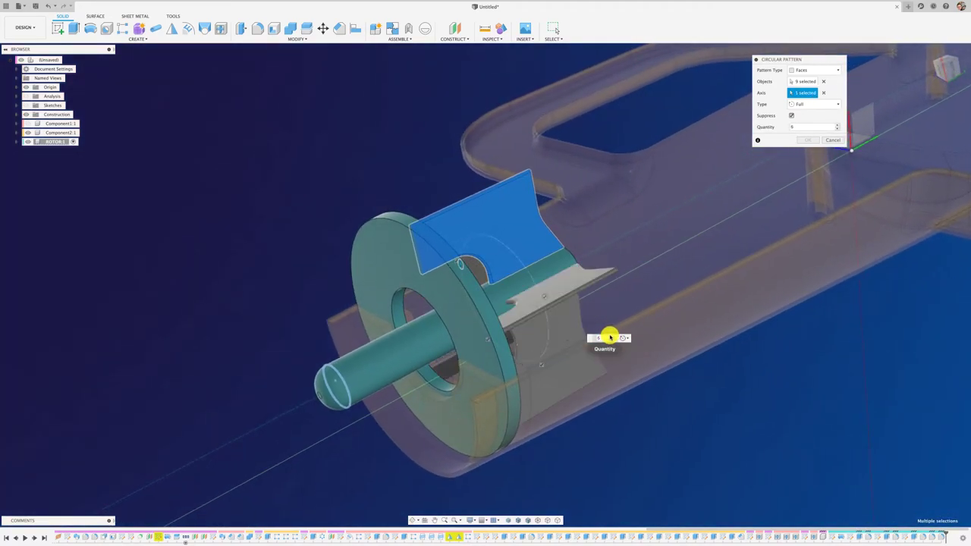
{"action": "left_click", "coordinate": [610, 337]}
{"action": "left_click", "coordinate": [609, 338]}
{"action": "left_click", "coordinate": [610, 338]}
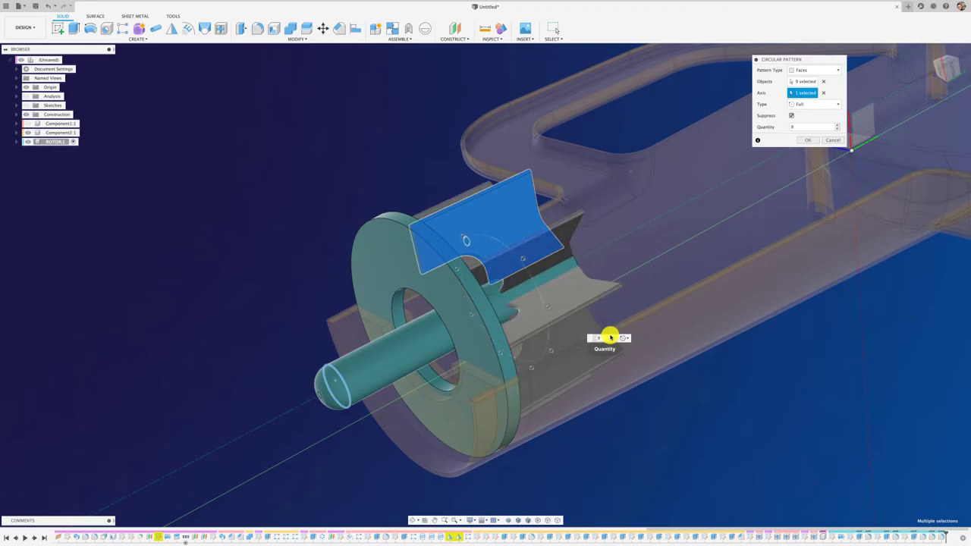
{"action": "left_click", "coordinate": [610, 337]}
{"action": "left_click", "coordinate": [609, 337]}
{"action": "left_click", "coordinate": [609, 337]}
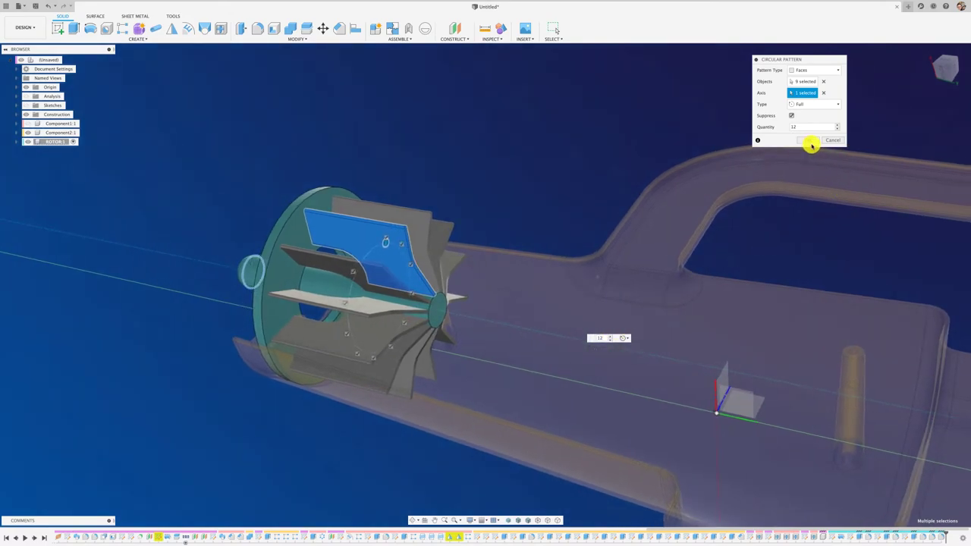
Accept the 12-blade circular pattern and drag the rotor out of the housing.
{"action": "key", "text": "Return"}
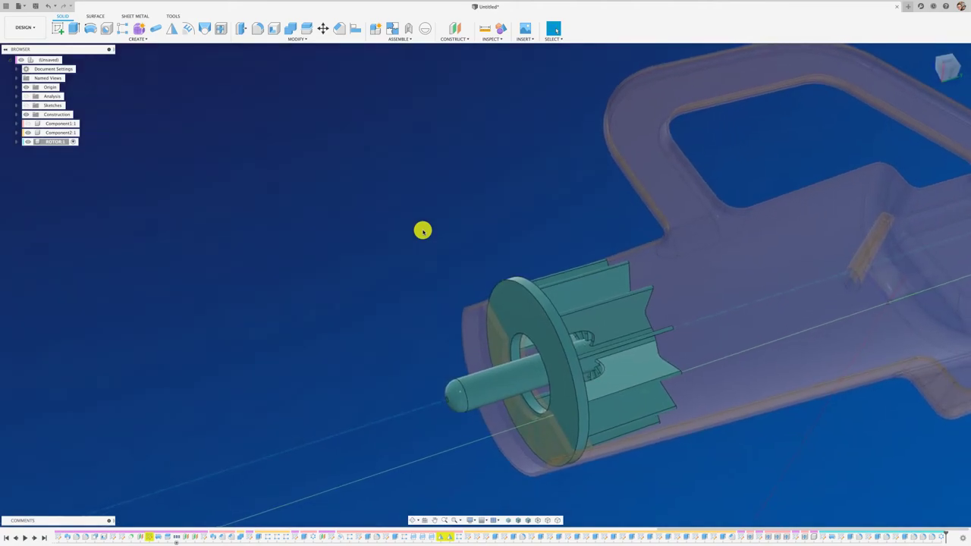
{"action": "mouse_move", "coordinate": [513, 303]}
{"action": "left_mouse_down"}
{"action": "mouse_move", "coordinate": [404, 203]}
{"action": "mouse_move", "coordinate": [320, 234]}
{"action": "left_mouse_up"}
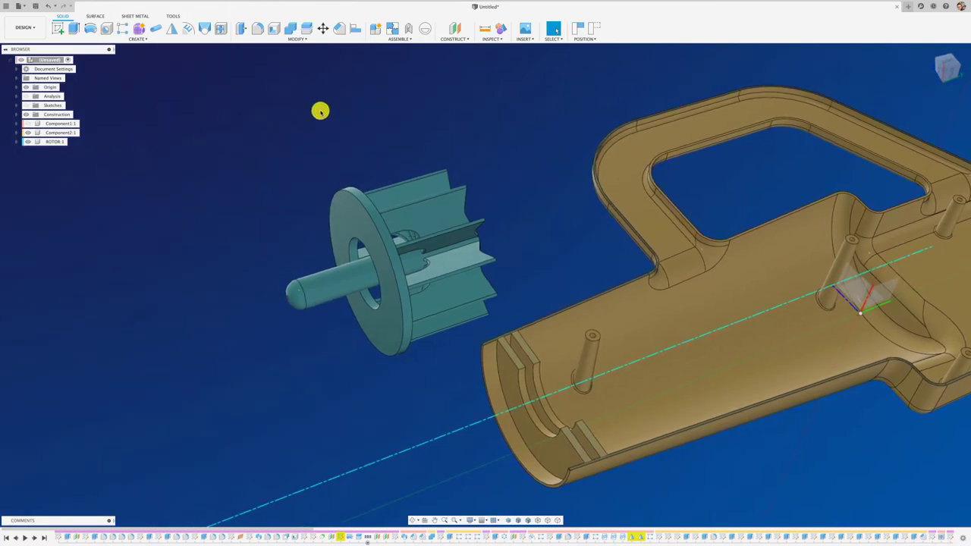
{"action": "left_click", "coordinate": [402, 40]}
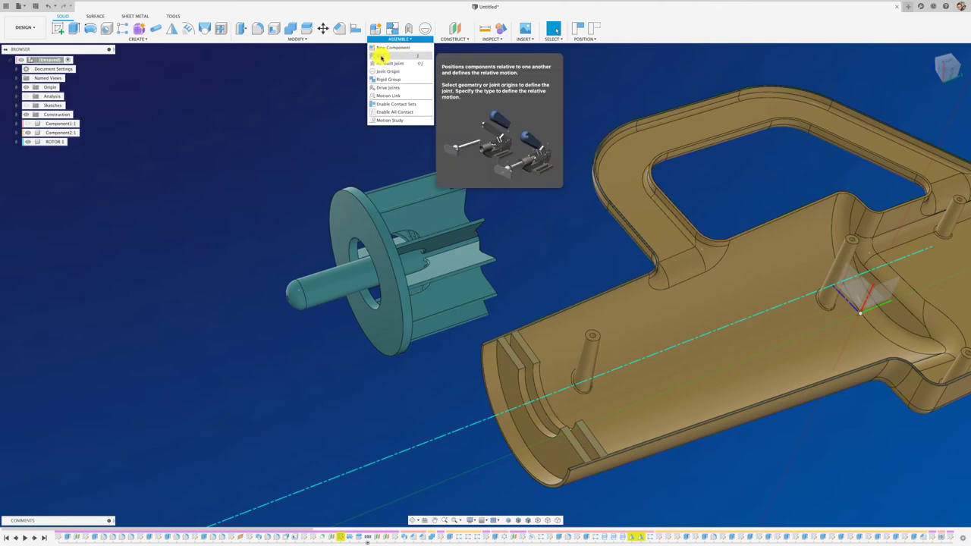
Joint the rotor disc's rim to the housing's nozzle rim, aligning the shaft with the housing axis.
{"action": "left_click", "coordinate": [394, 47]}
{"action": "left_click", "coordinate": [480, 277]}
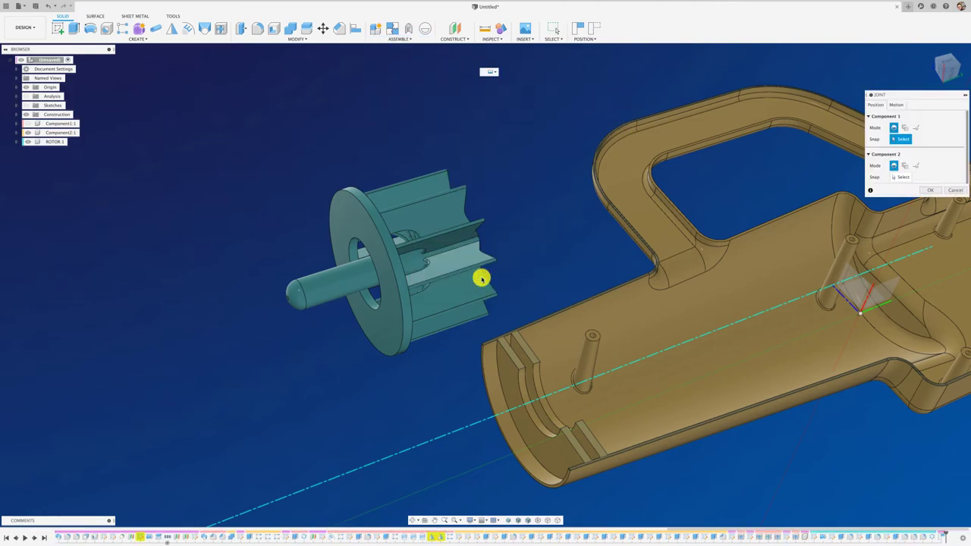
{"action": "left_click_drag", "start_coordinate": [896, 104], "coordinate": [572, 53]}
{"action": "left_click", "coordinate": [573, 55]}
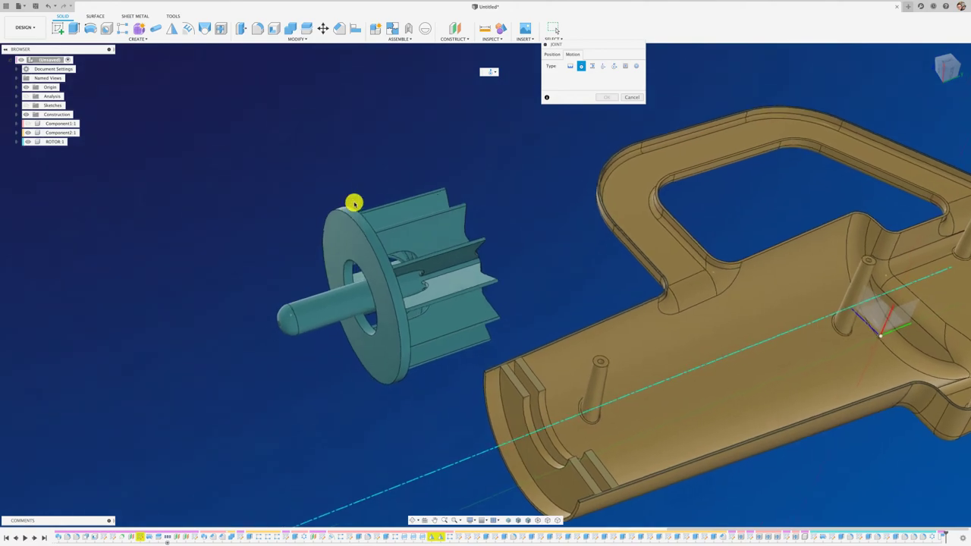
{"action": "middle_click_drag", "start_coordinate": [354, 194], "coordinate": [342, 220]}
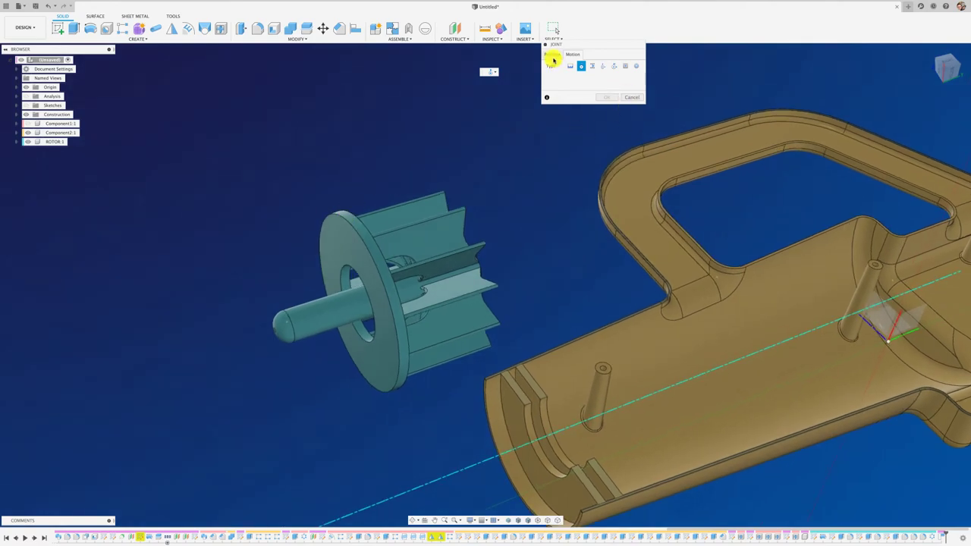
{"action": "left_click", "coordinate": [553, 58]}
{"action": "left_click", "coordinate": [345, 225]}
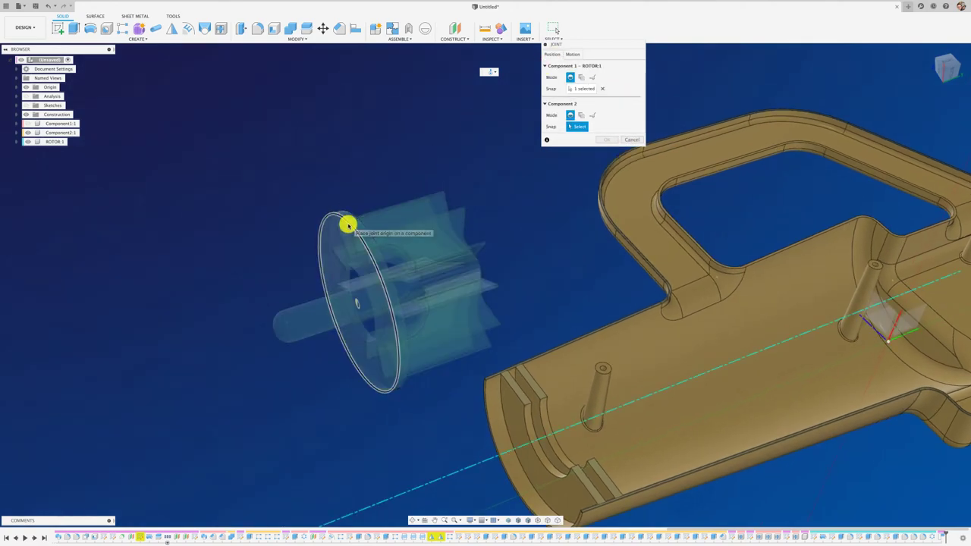
{"action": "scroll", "coordinate": [494, 390], "scroll_direction": "up", "scroll_amount": 3}
{"action": "scroll", "coordinate": [492, 391], "scroll_direction": "up", "scroll_amount": 3}
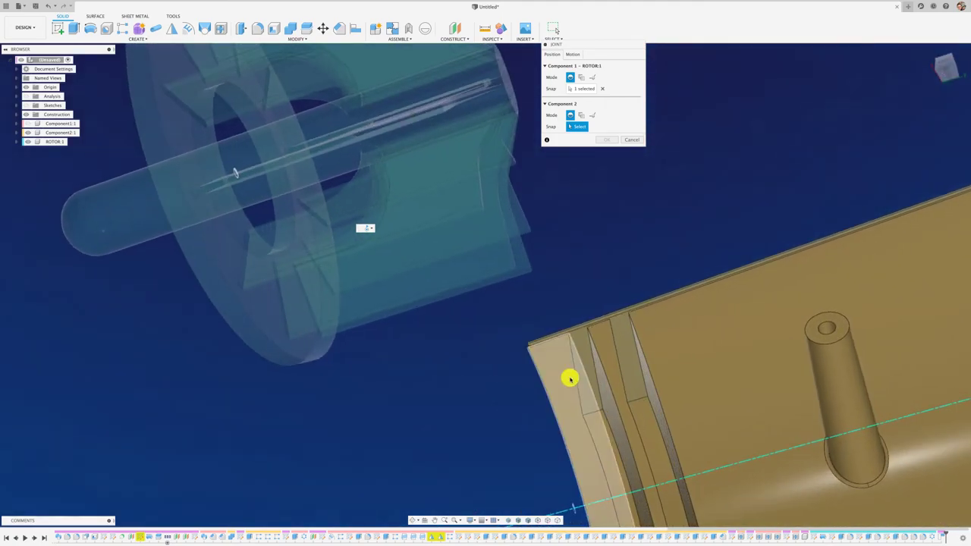
{"action": "left_click", "coordinate": [600, 359]}
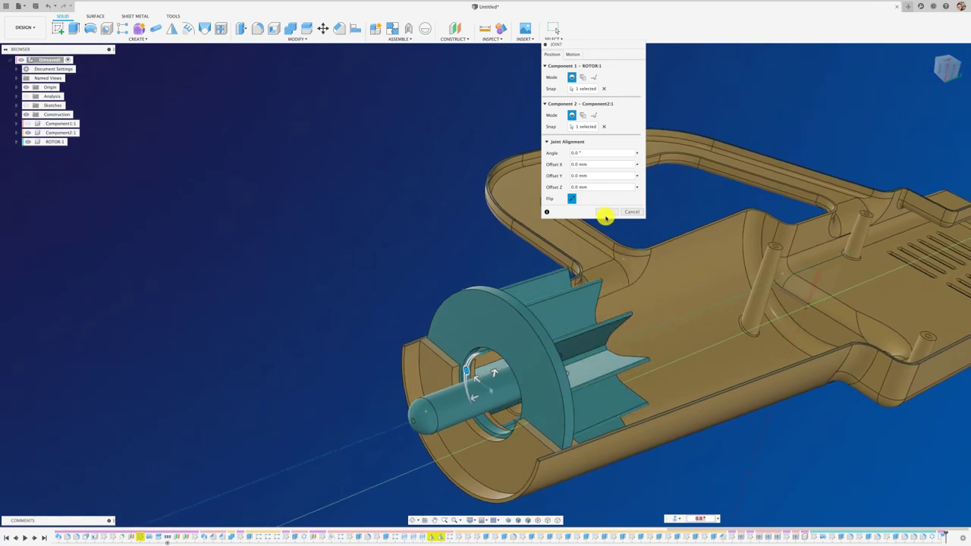
{"action": "left_click", "coordinate": [606, 211]}
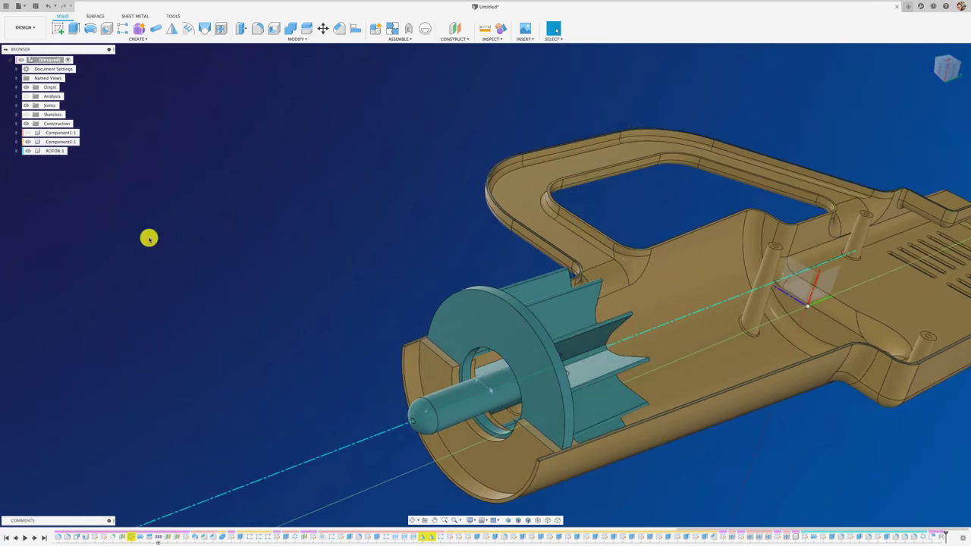
Show the upper housing and make Component2:1 see-through with Opacity Control.
{"action": "left_click", "coordinate": [28, 133]}
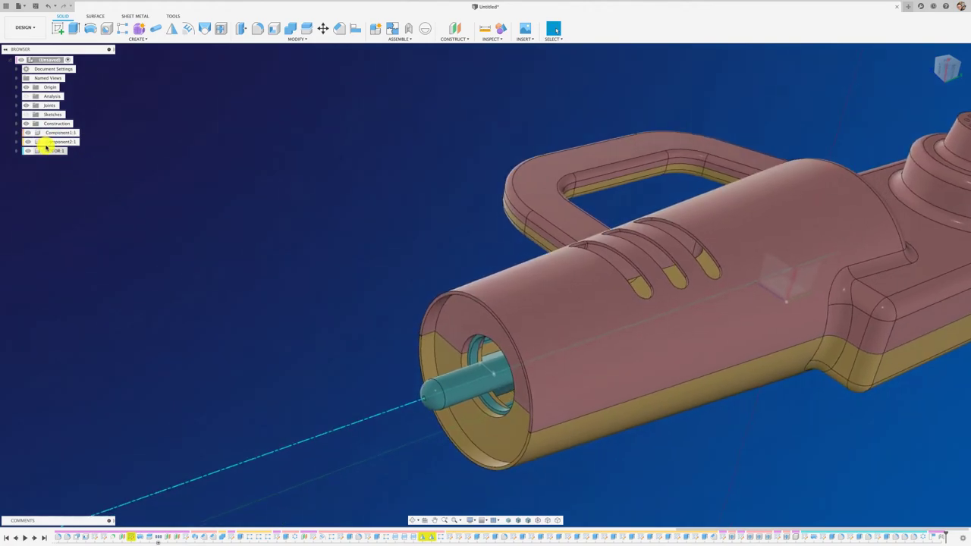
{"action": "left_click", "coordinate": [47, 143]}
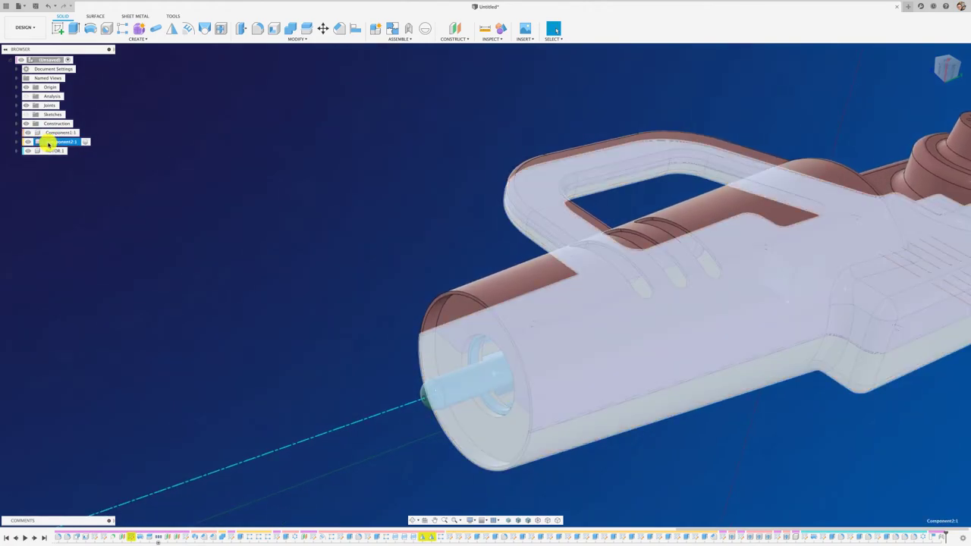
{"action": "right_click", "coordinate": [47, 143]}
{"action": "mouse_move", "coordinate": [85, 359]}
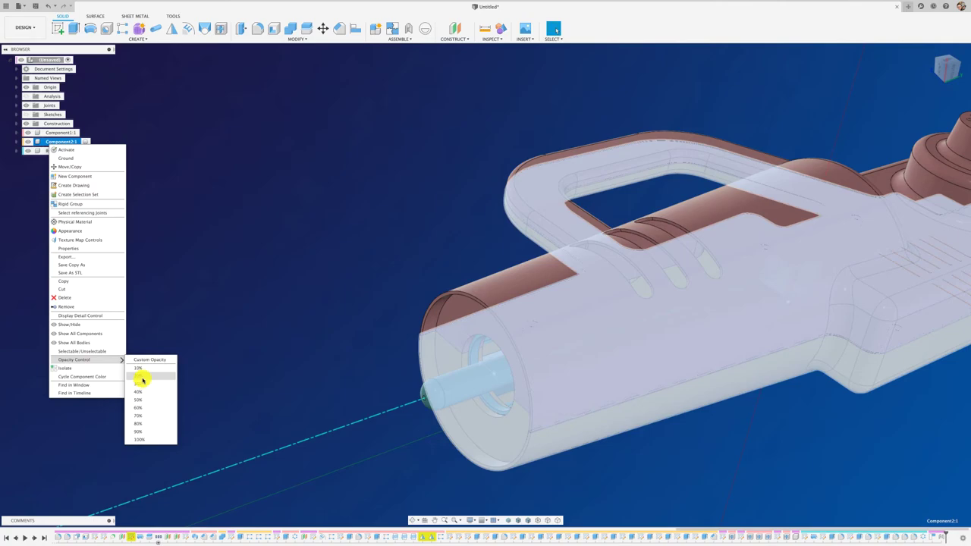
{"action": "left_click", "coordinate": [140, 371]}
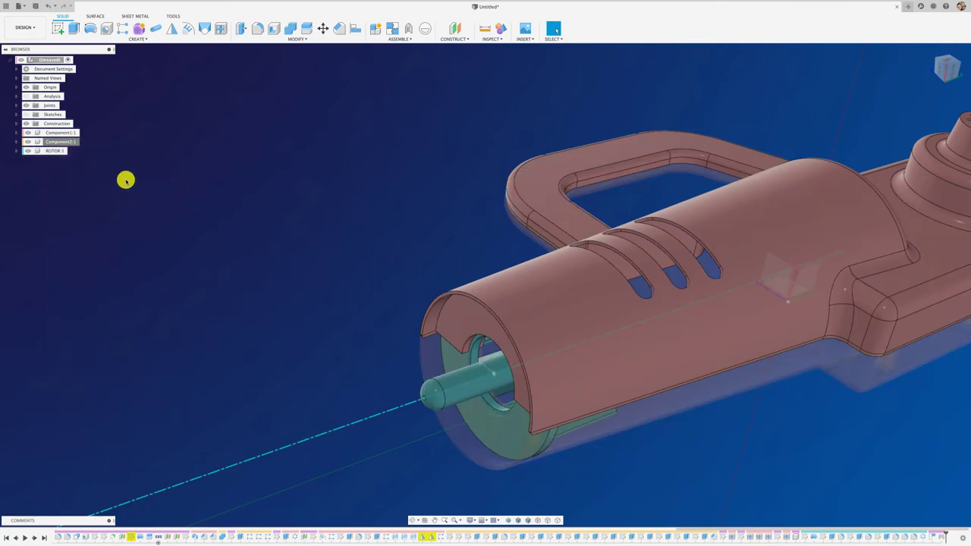
Make Component1:1 translucent, then lower its opacity further.
{"action": "left_click", "coordinate": [50, 133]}
{"action": "right_click", "coordinate": [55, 133]}
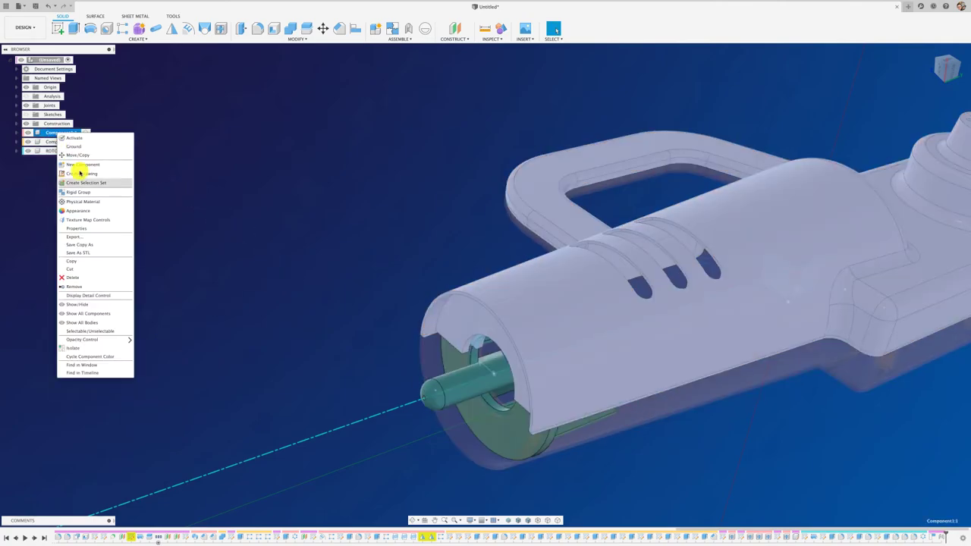
{"action": "mouse_move", "coordinate": [83, 340]}
{"action": "left_click", "coordinate": [151, 350]}
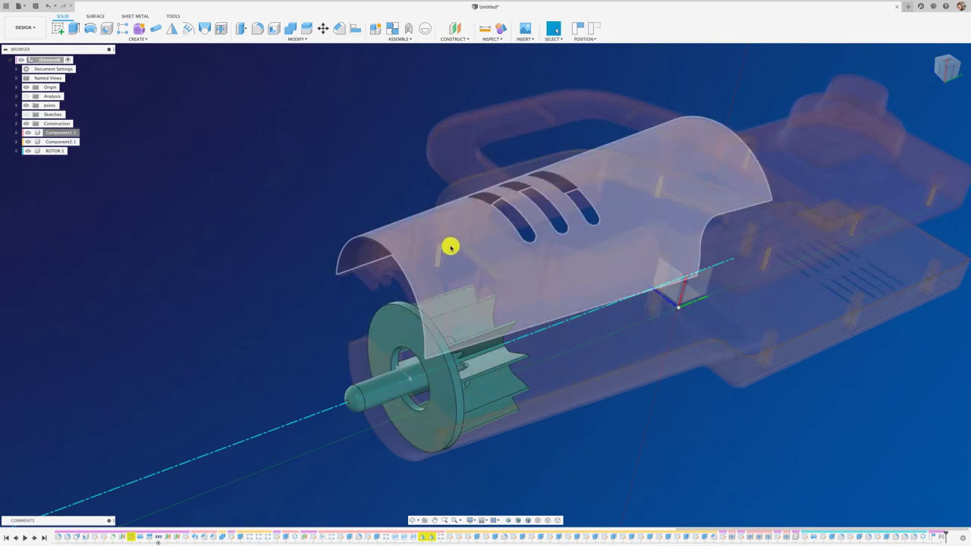
{"action": "left_click", "coordinate": [440, 287]}
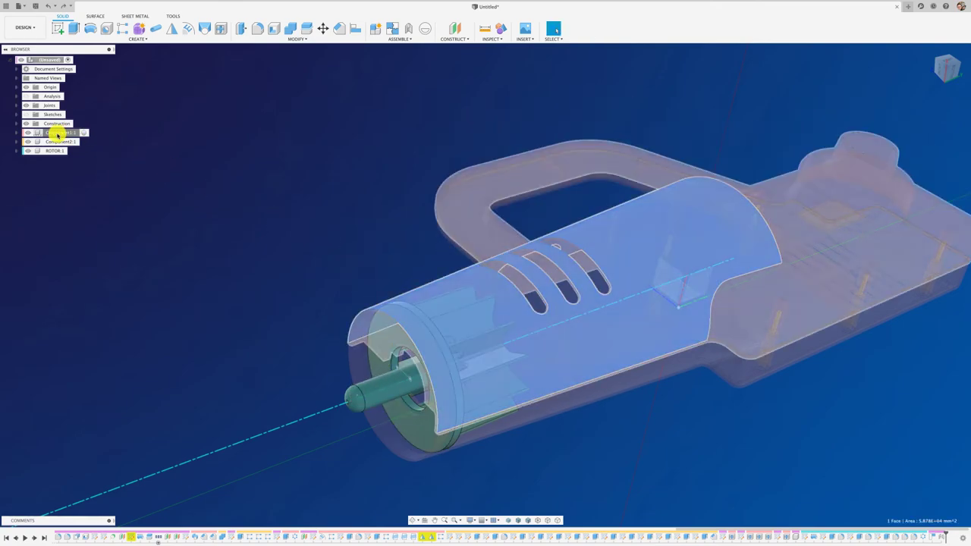
{"action": "left_click", "coordinate": [57, 134]}
{"action": "right_click", "coordinate": [65, 137]}
{"action": "left_click", "coordinate": [145, 163]}
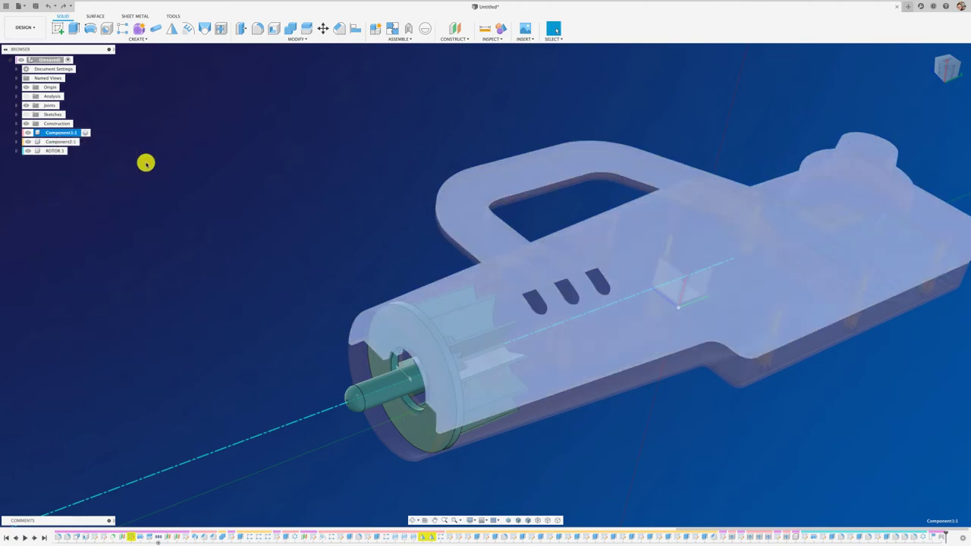
{"action": "left_click_drag", "start_coordinate": [368, 425], "coordinate": [322, 480]}
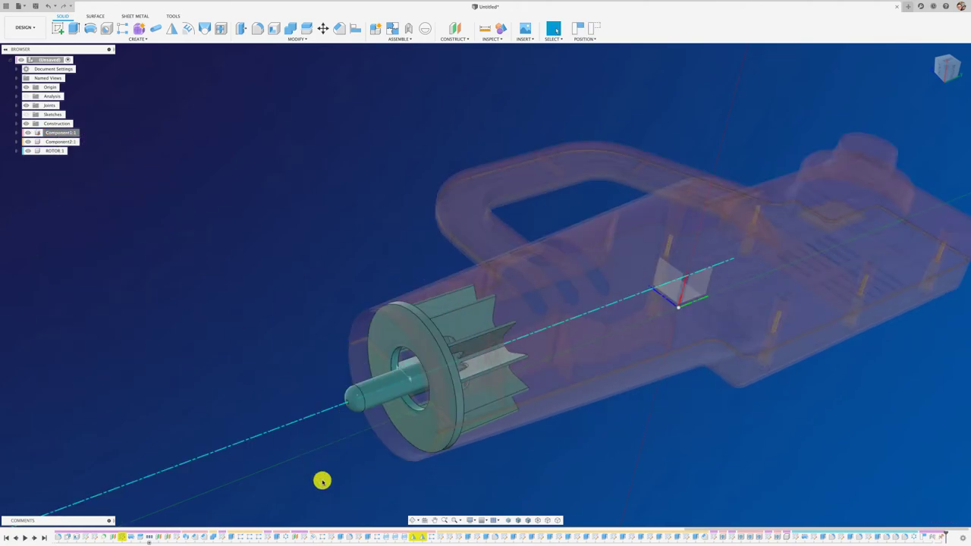
Join the two components with a revolute as-built joint at the rotor axis, previewing its motion before finishing.
{"action": "left_click", "coordinate": [404, 39]}
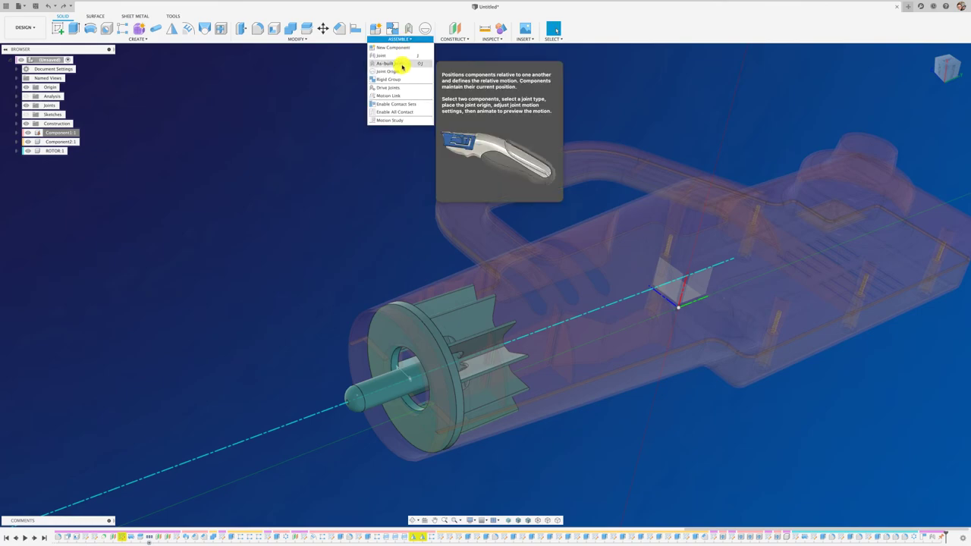
{"action": "left_click", "coordinate": [390, 66]}
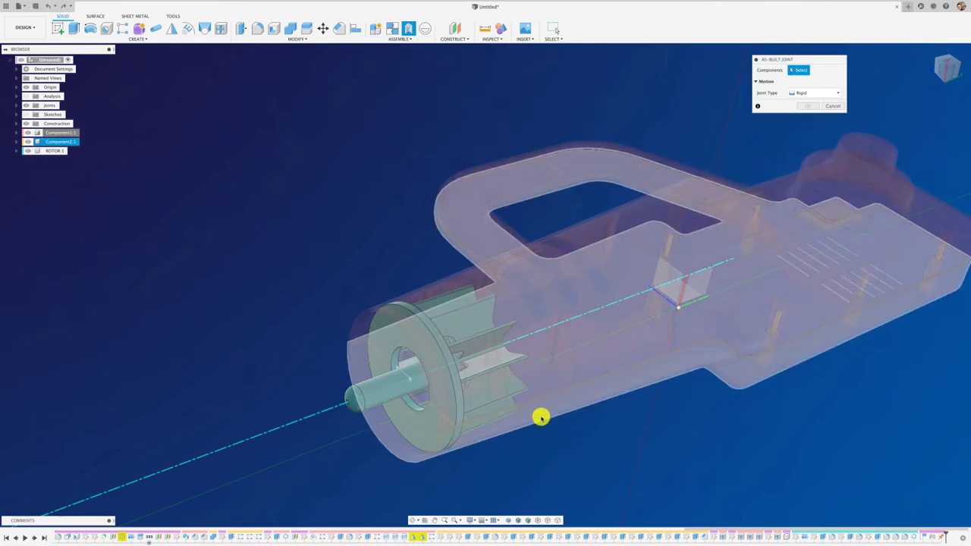
{"action": "left_click", "coordinate": [541, 417]}
{"action": "left_click", "coordinate": [446, 298]}
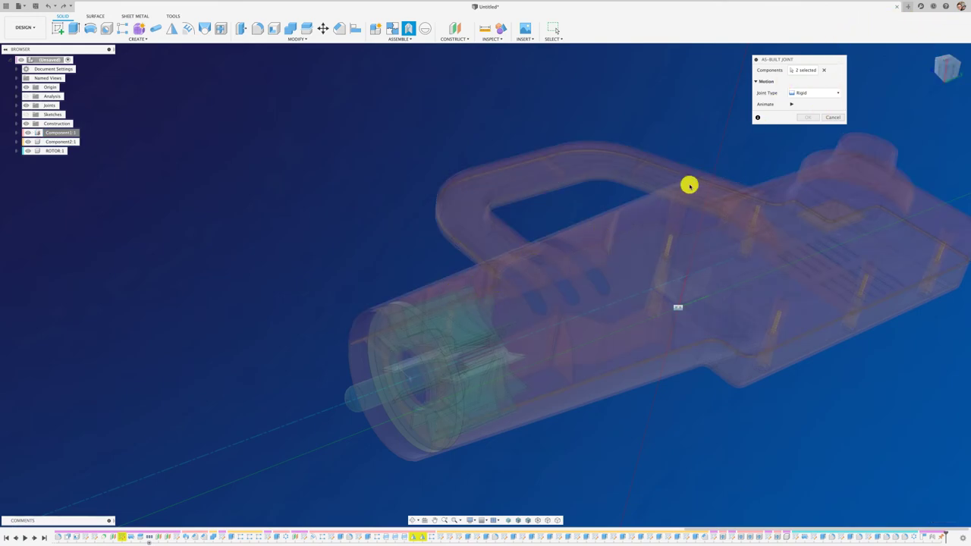
{"action": "left_click", "coordinate": [830, 94]}
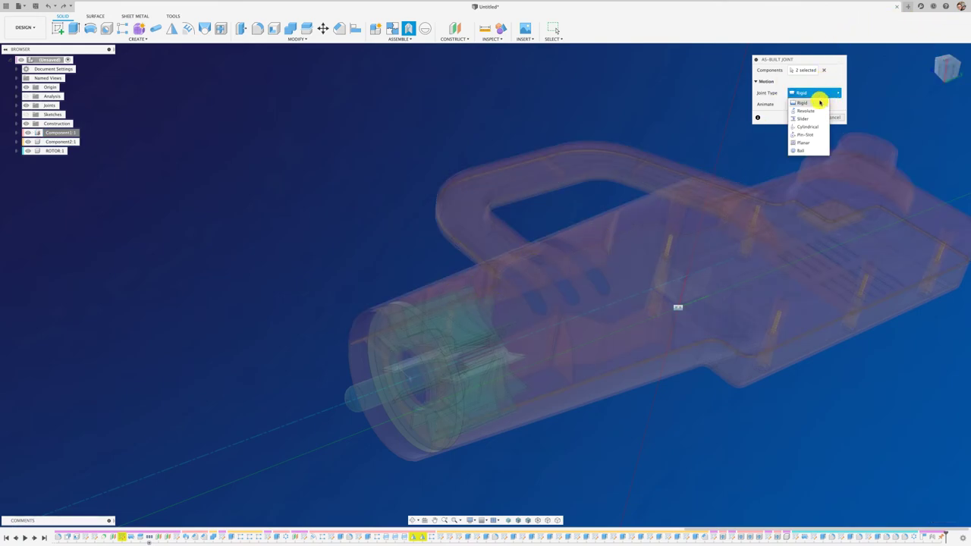
{"action": "left_click", "coordinate": [831, 98]}
{"action": "left_click", "coordinate": [791, 105]}
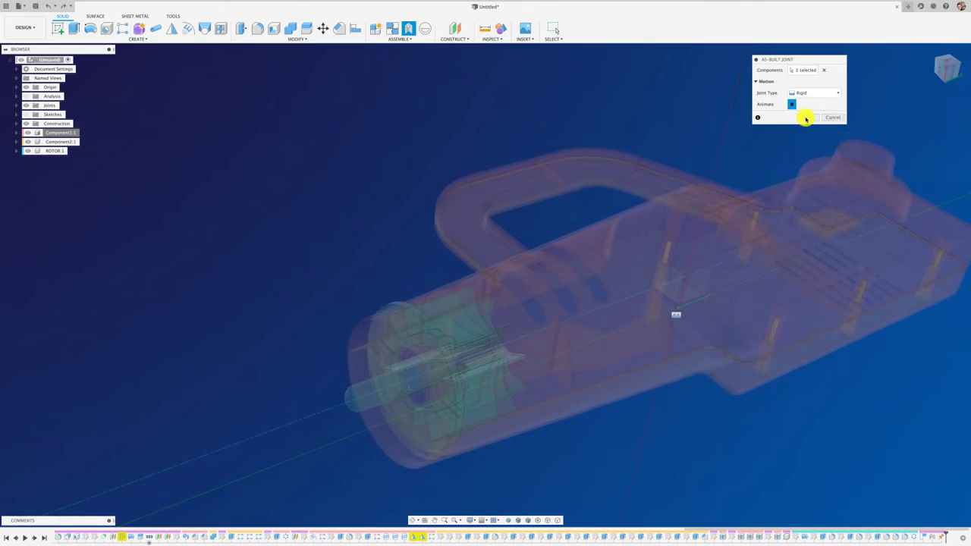
{"action": "left_click", "coordinate": [806, 119]}
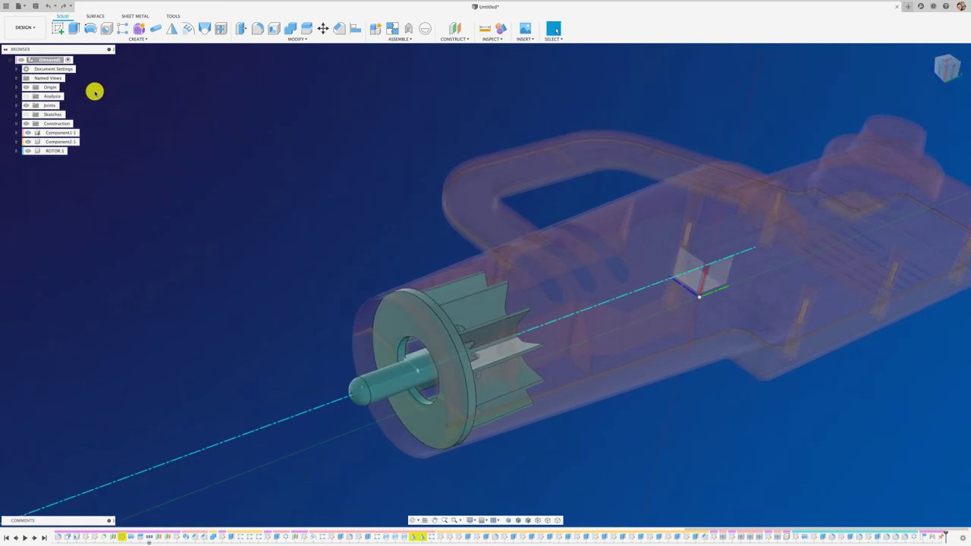
Expand Joints in the Browser and toggle the Rev1 joint's visibility.
{"action": "left_click", "coordinate": [16, 105]}
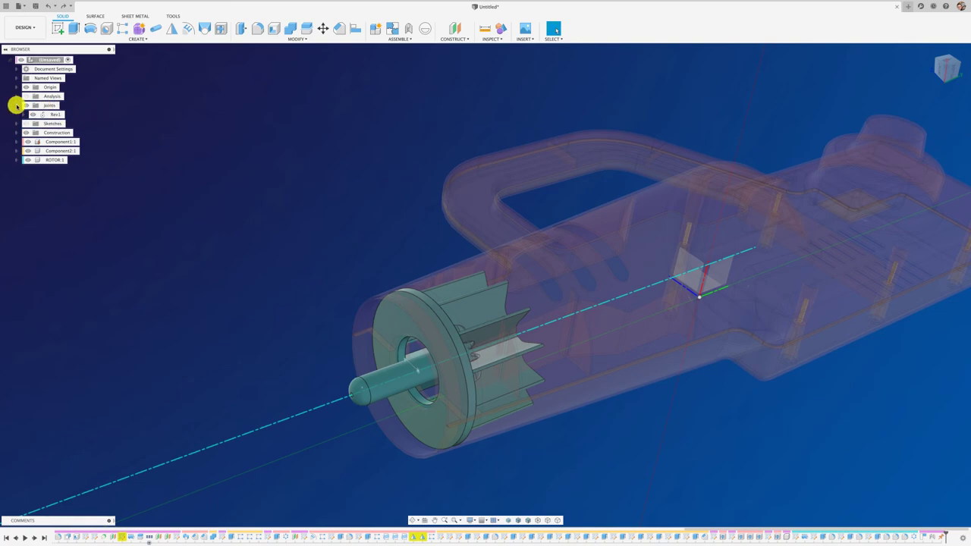
{"action": "right_click", "coordinate": [51, 115]}
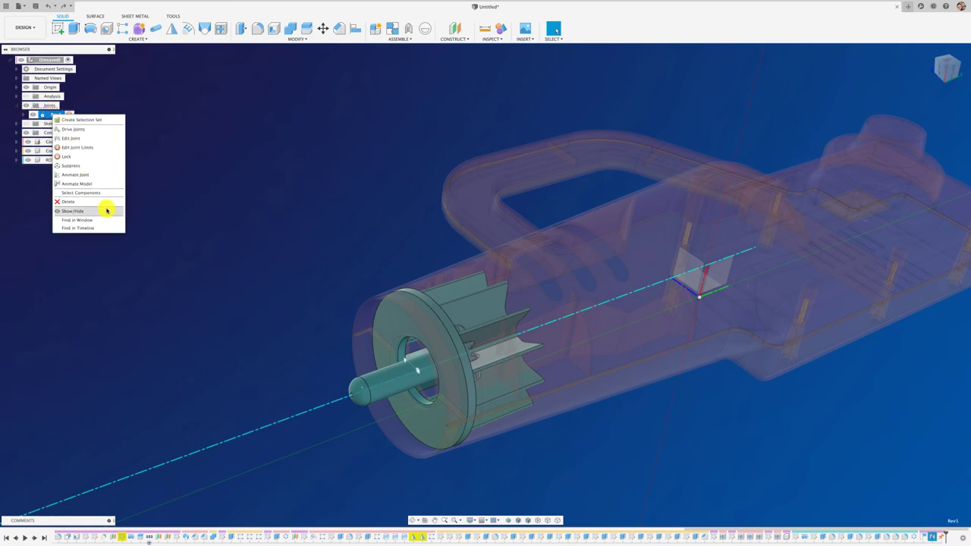
{"action": "left_click", "coordinate": [96, 186]}
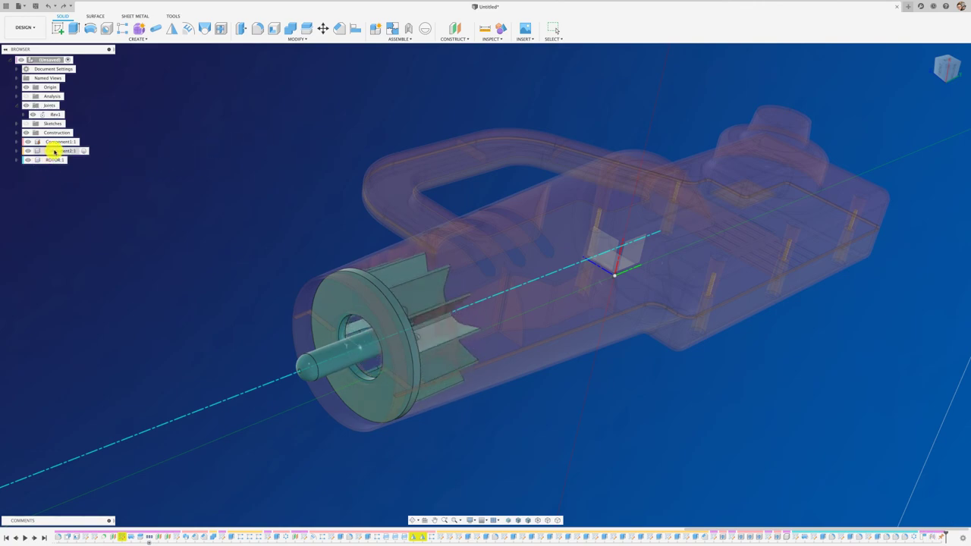
Set Component2:1 to 100% opacity and Component1:1 to 80% opacity.
{"action": "right_click", "coordinate": [54, 151]}
{"action": "mouse_move", "coordinate": [81, 368]}
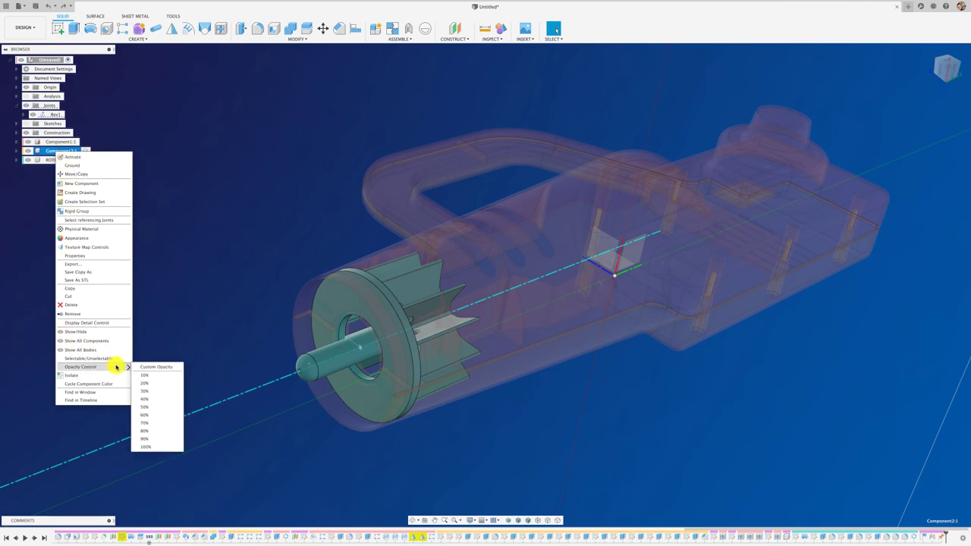
{"action": "left_click", "coordinate": [148, 445]}
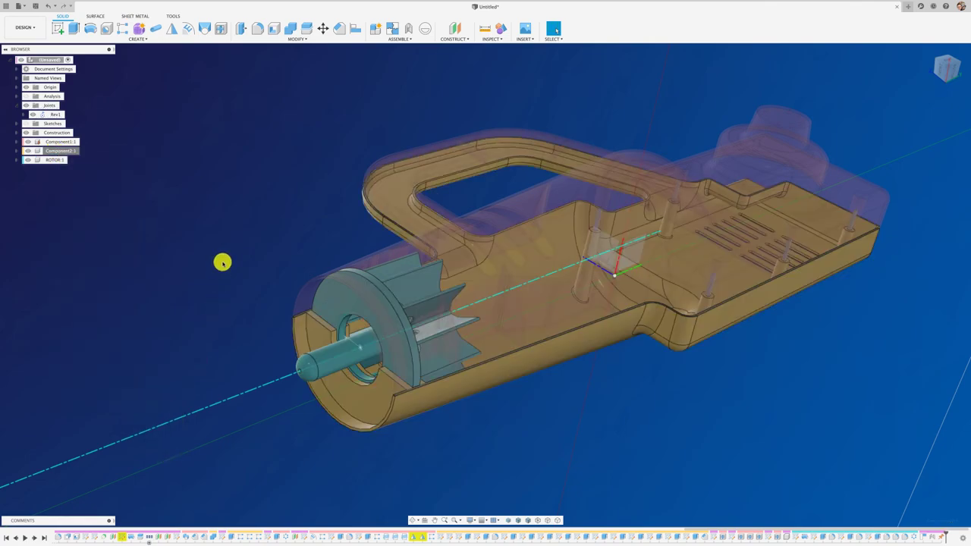
{"action": "right_click", "coordinate": [55, 142]}
{"action": "mouse_move", "coordinate": [83, 339]}
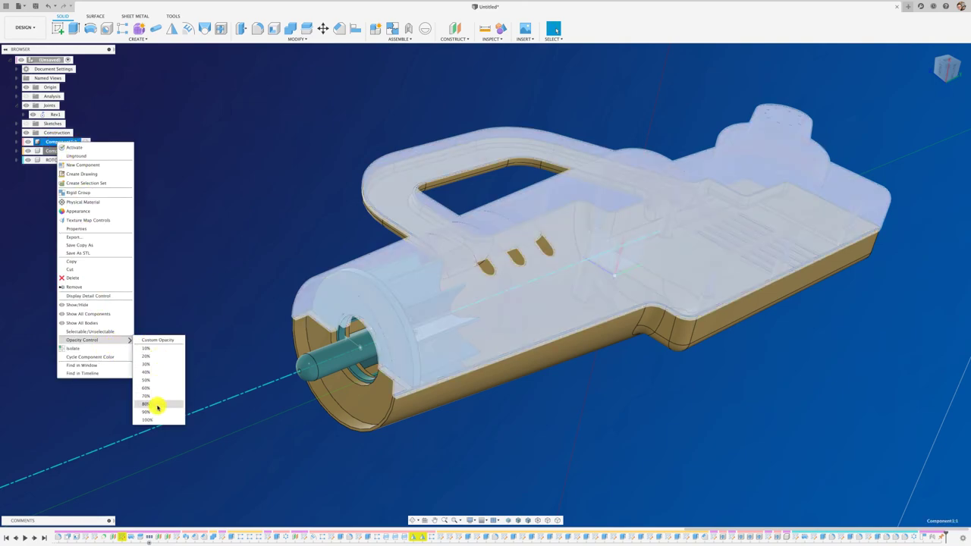
{"action": "left_click", "coordinate": [162, 421]}
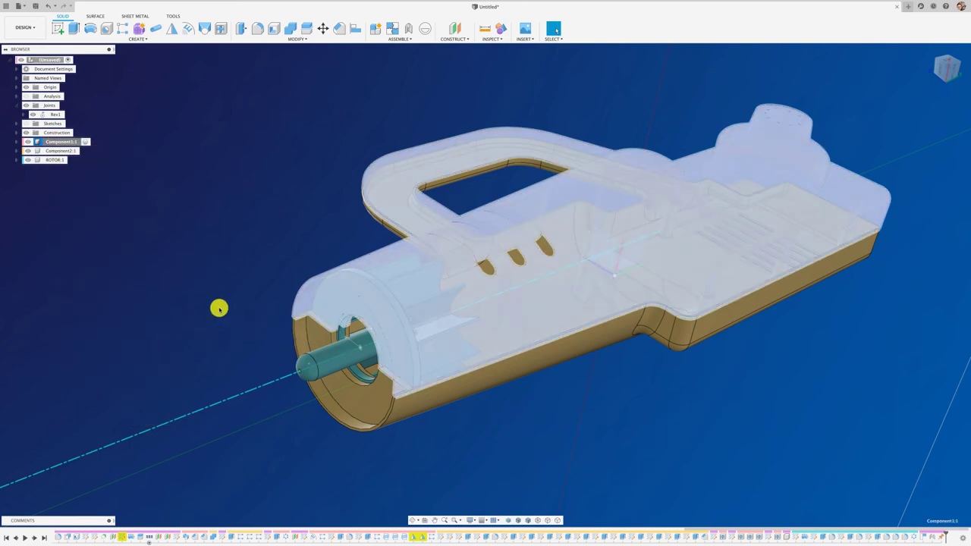
{"action": "left_click", "coordinate": [182, 286]}
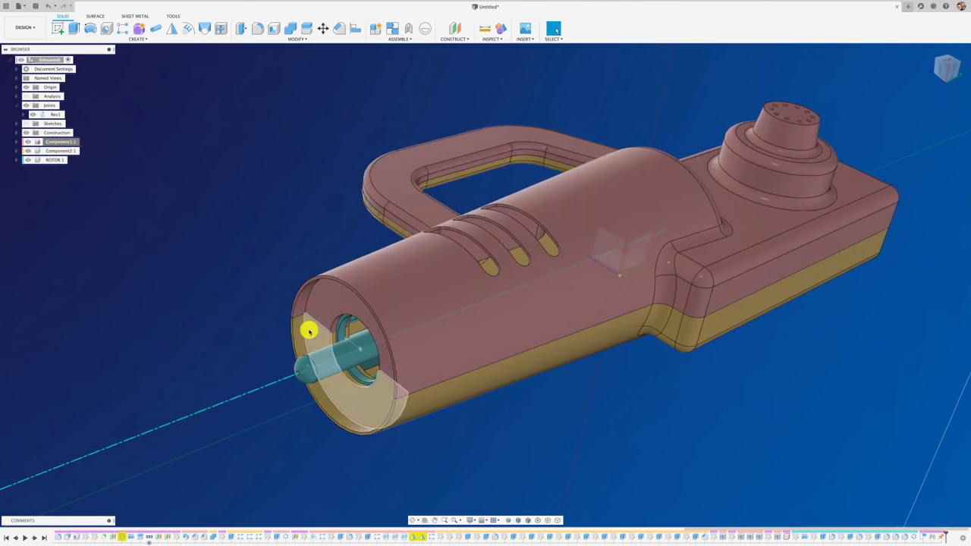
Animate the Rev1 joint from the model.
{"action": "left_click", "coordinate": [343, 340]}
{"action": "right_click", "coordinate": [345, 340]}
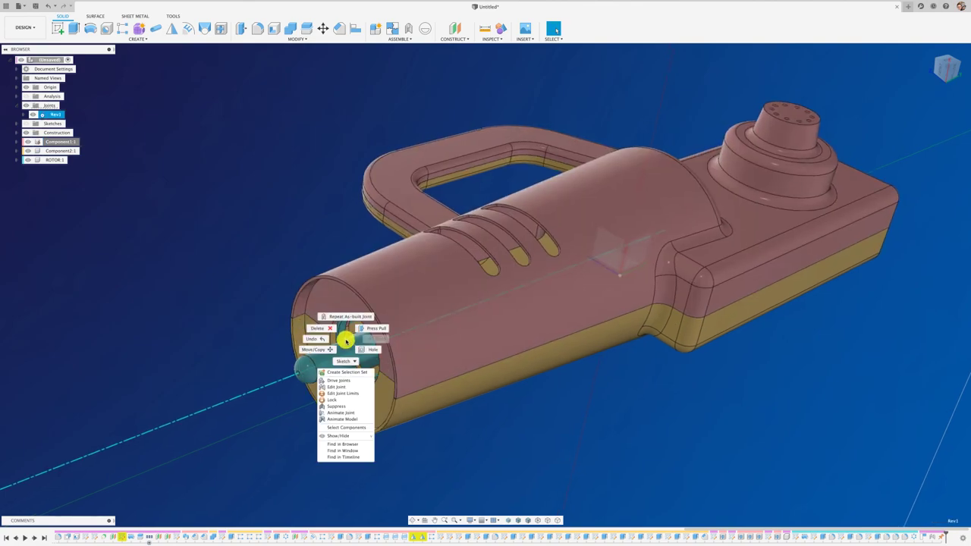
{"action": "left_click", "coordinate": [363, 415]}
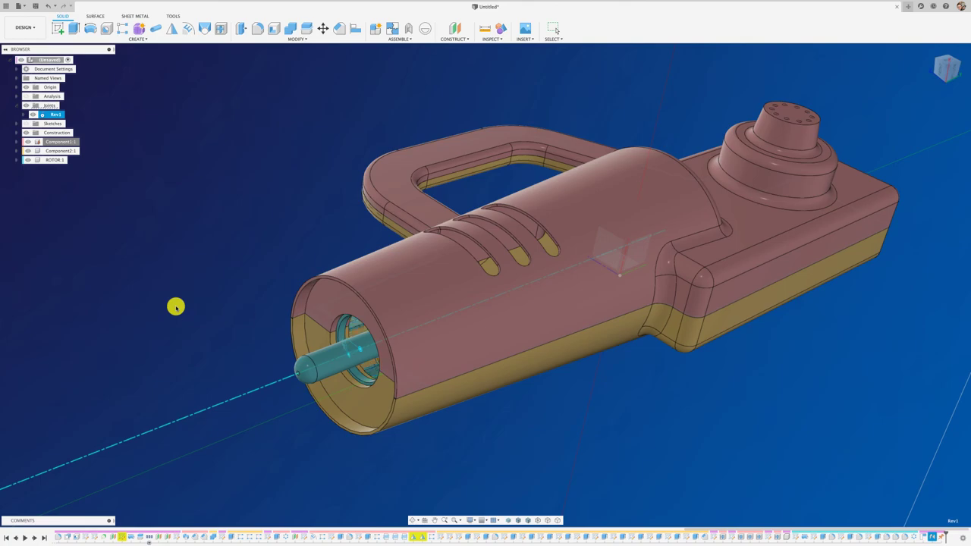